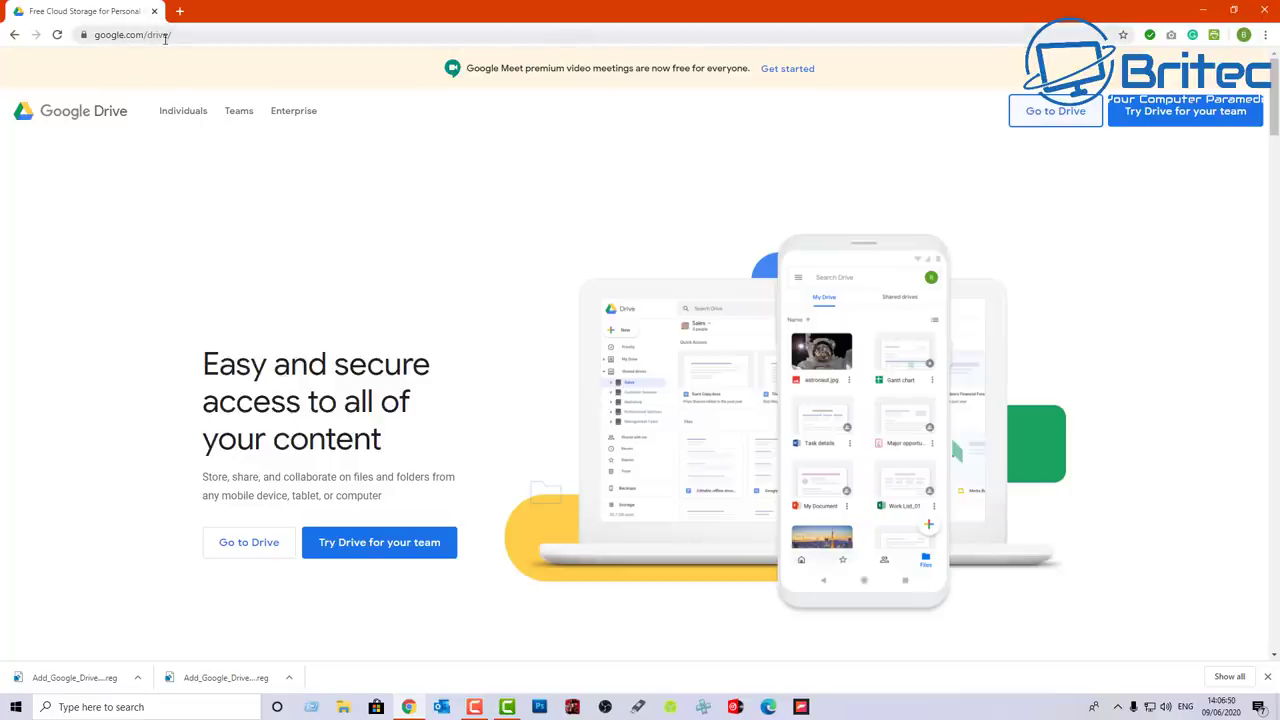
- Open My Drive in a new tab from the 'Go to Drive' button
click(1053, 119)
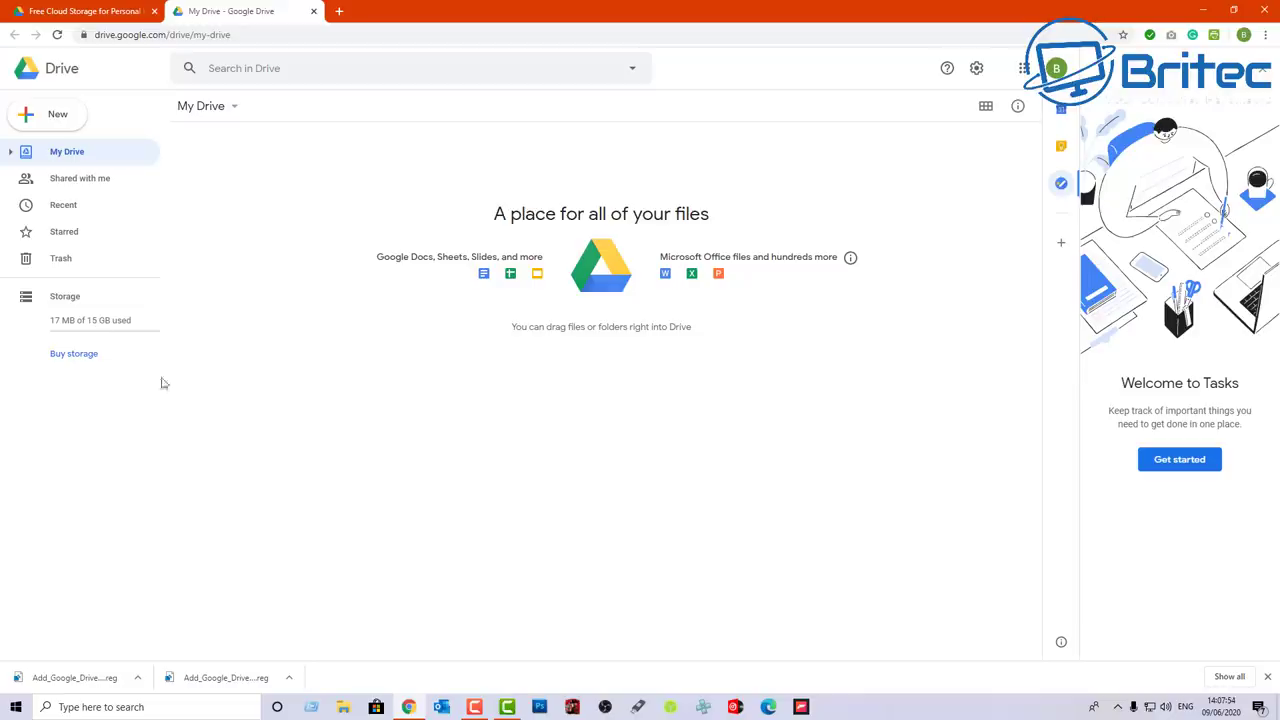
- Open Google One's storage plans and reveal the 10 TB, 20 TB and 30 TB tiers
click(76, 356)
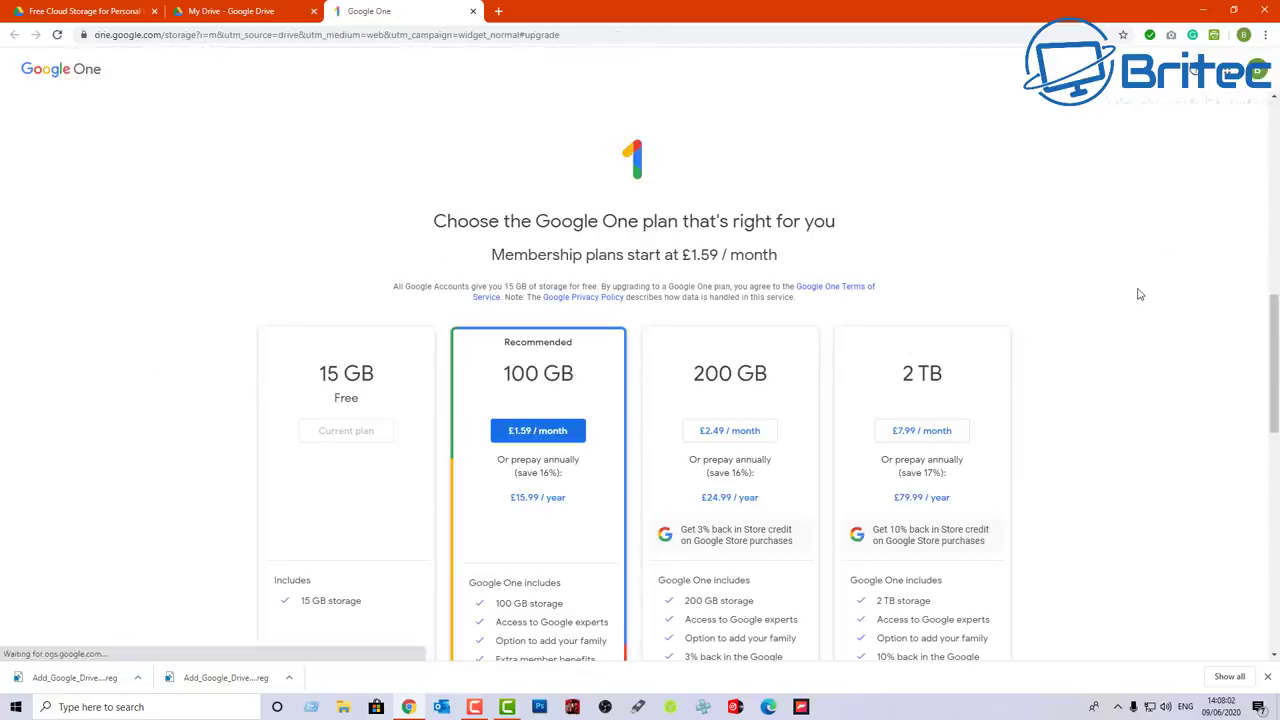
drag(1275, 320, 1276, 347)
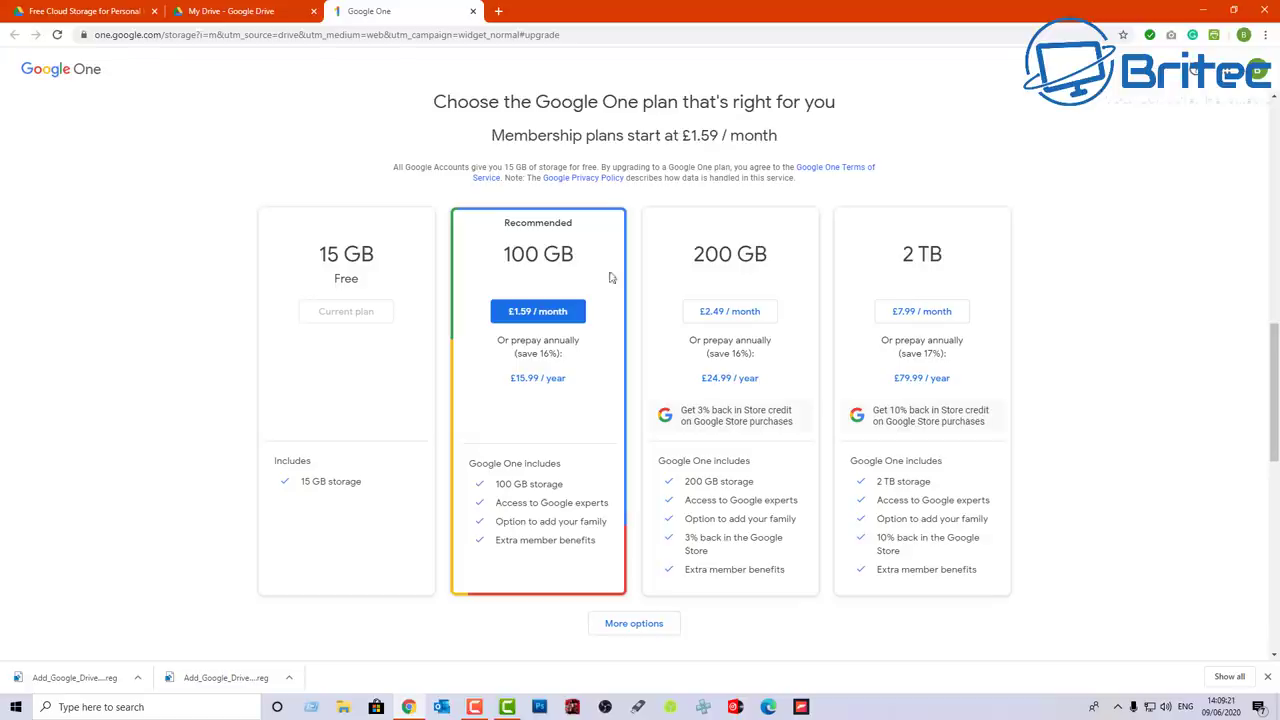
click(619, 626)
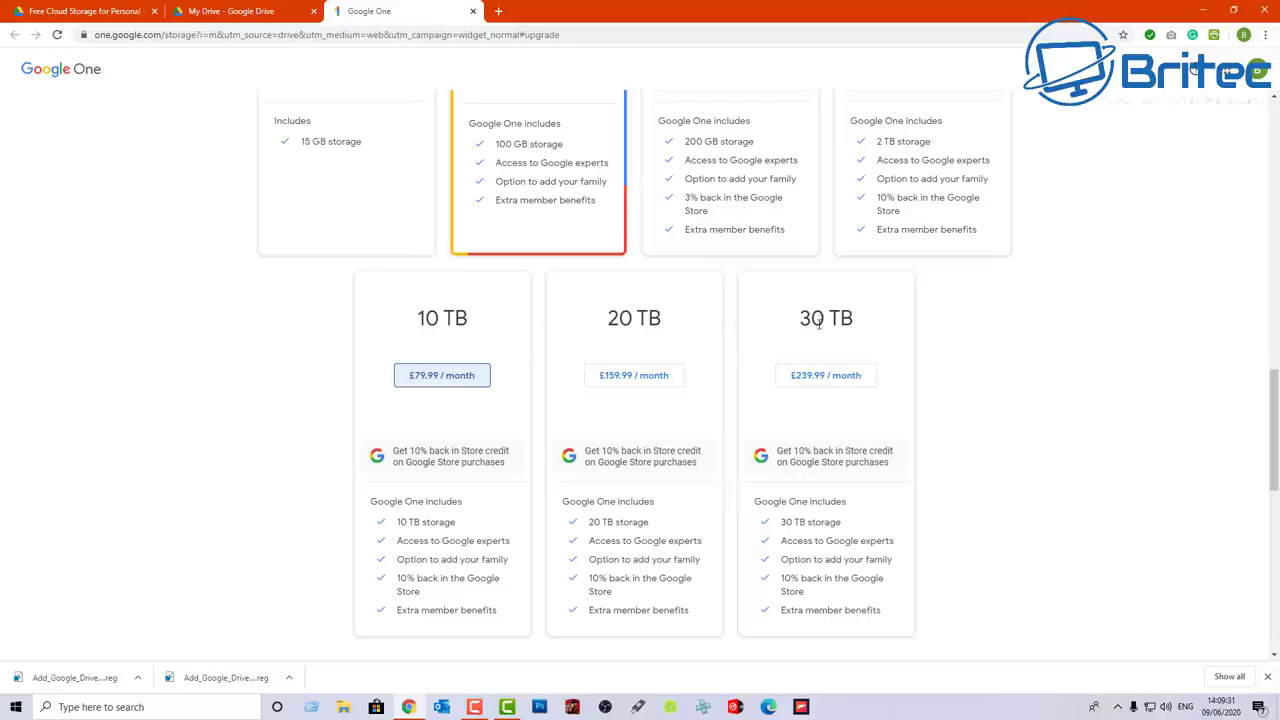
- Close the Google One tab, create a 'Photos' folder in My Drive and open it
click(473, 11)
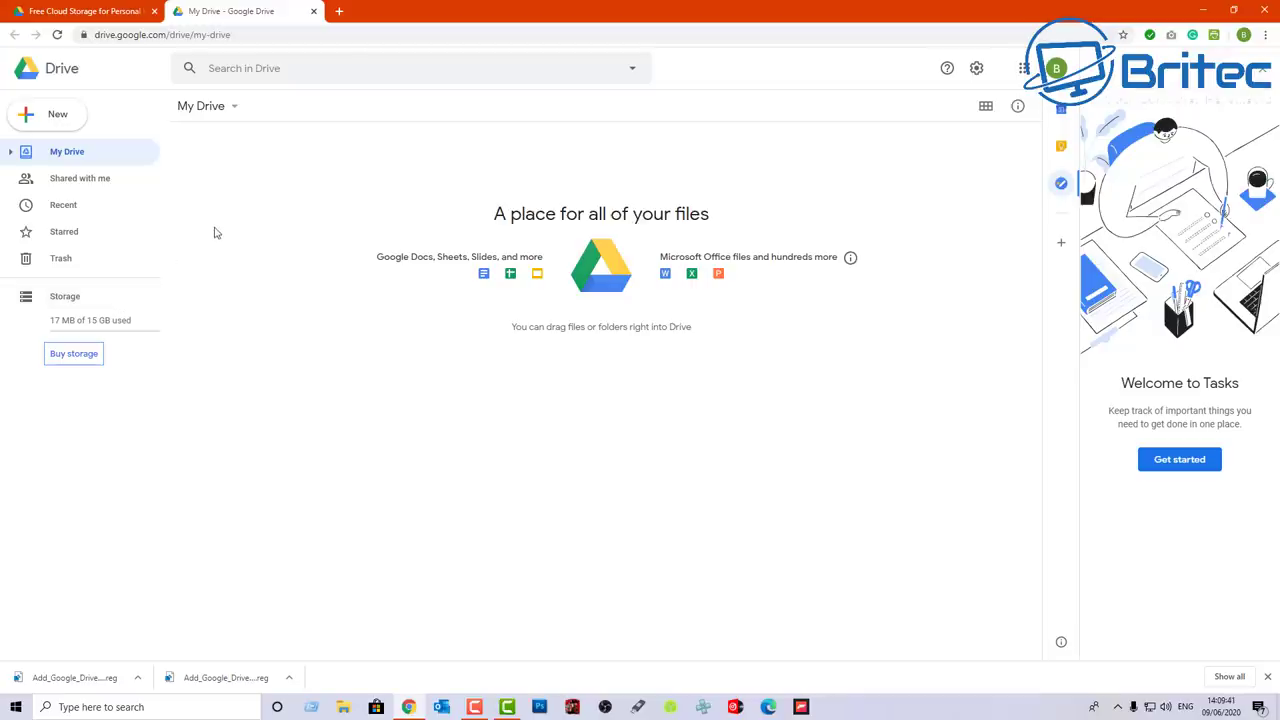
click(38, 119)
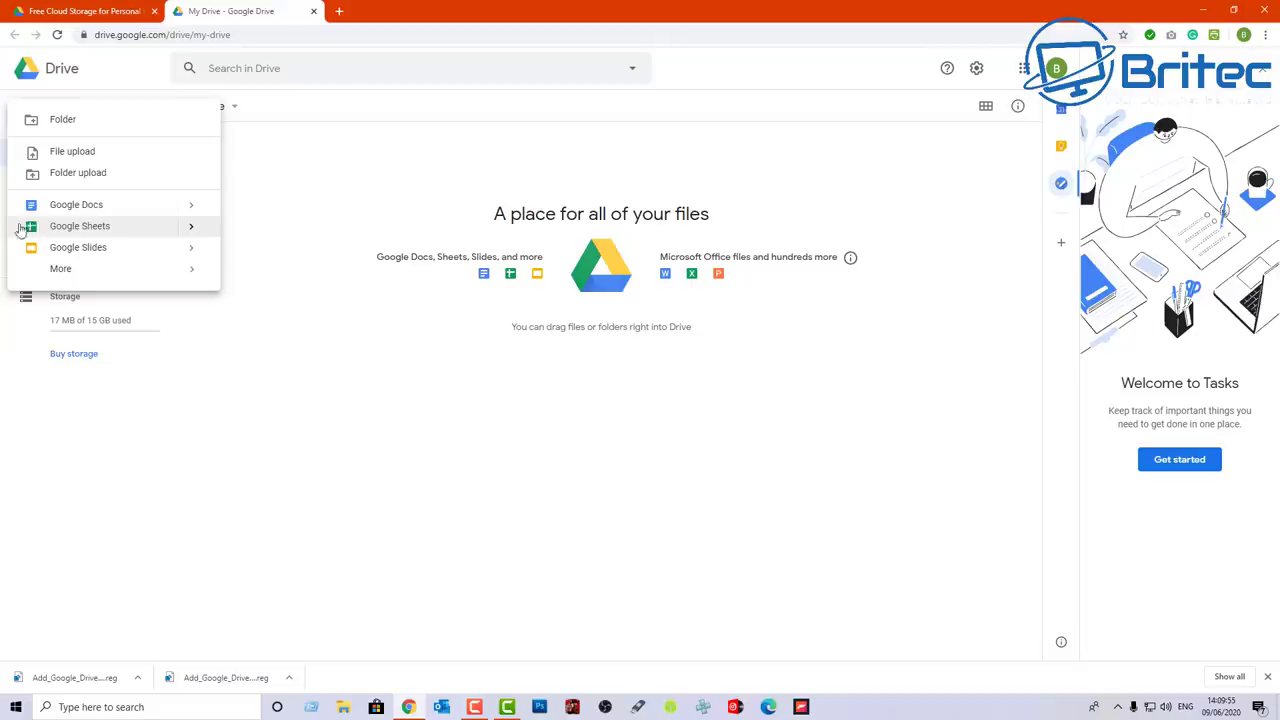
click(57, 270)
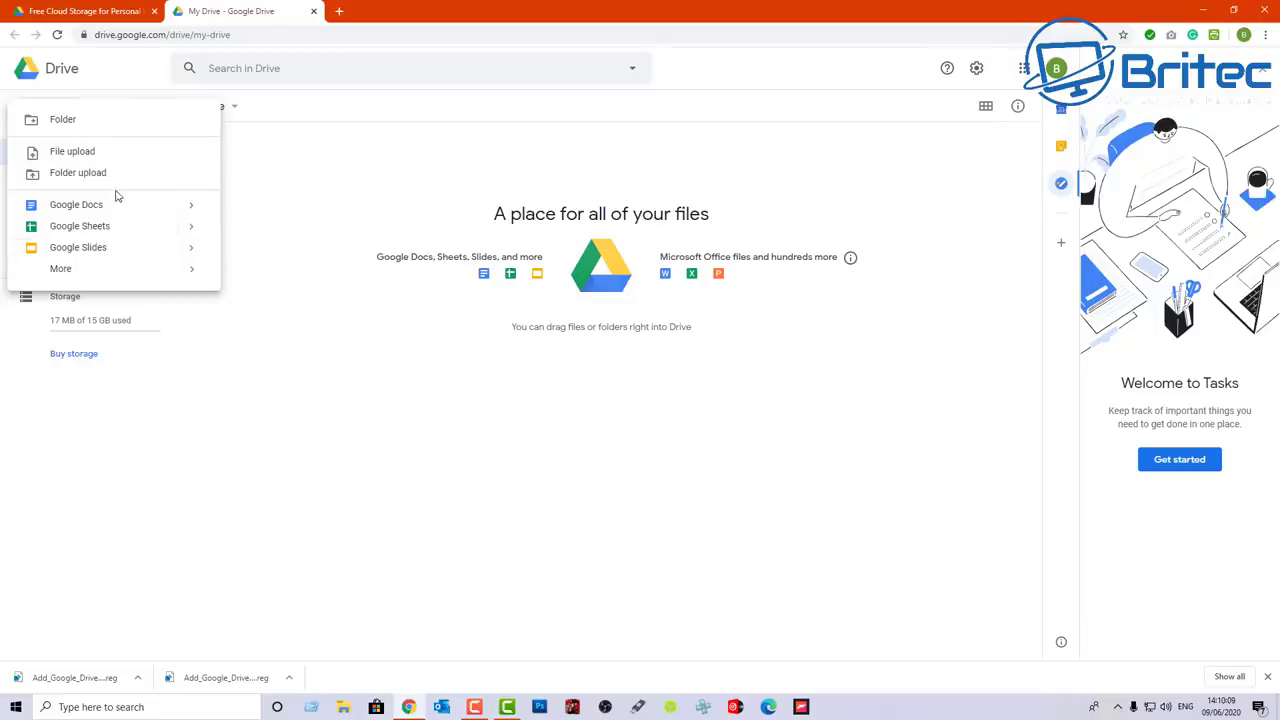
click(47, 122)
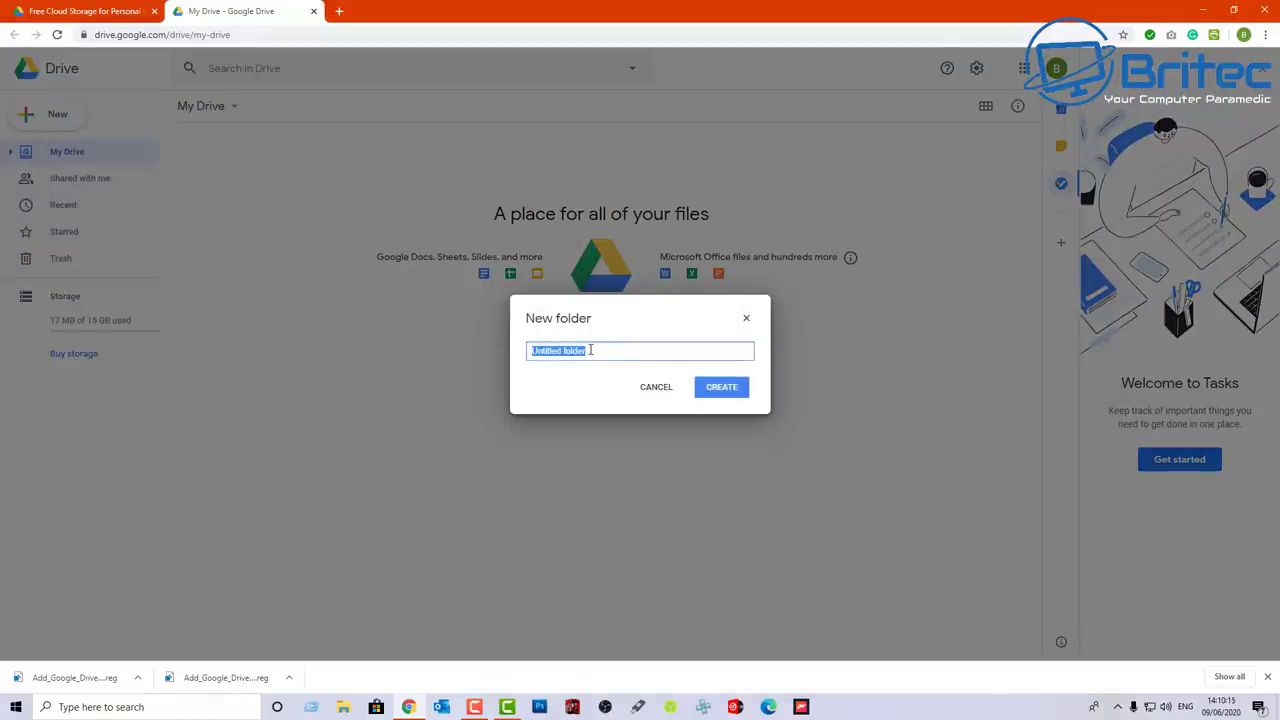
text(Photos)
click(710, 390)
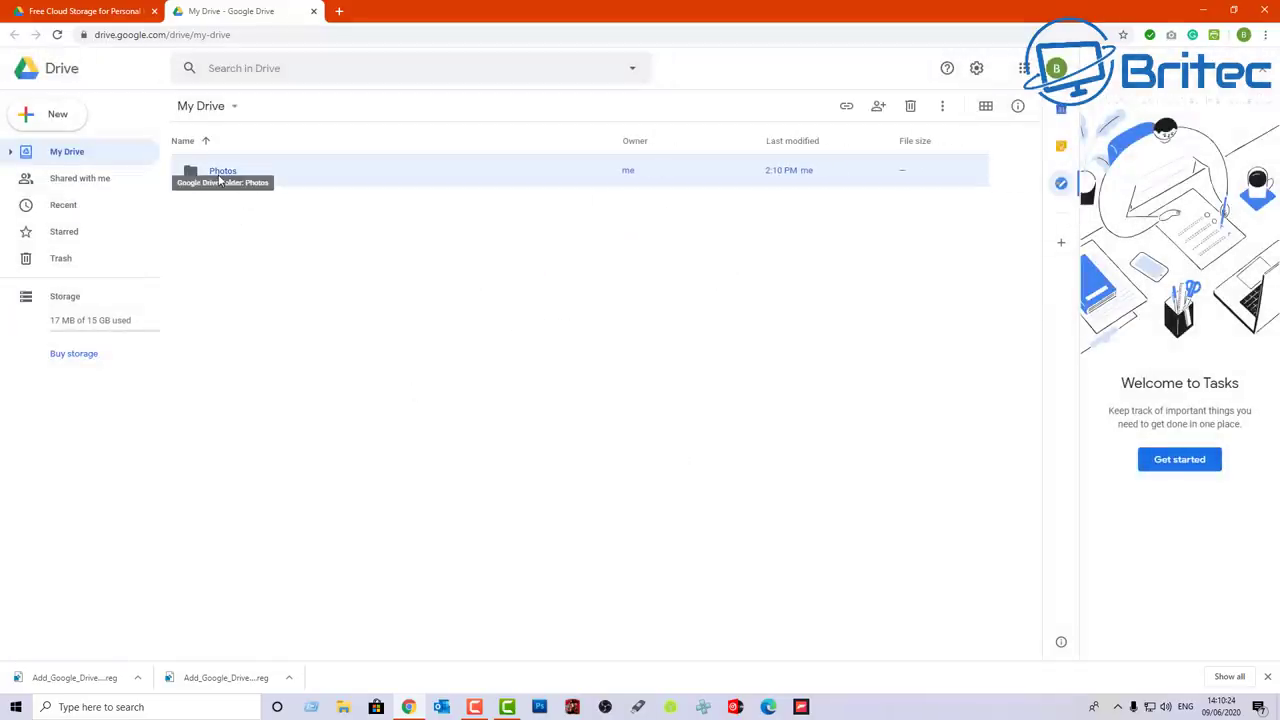
click(235, 242)
double_click(221, 175)
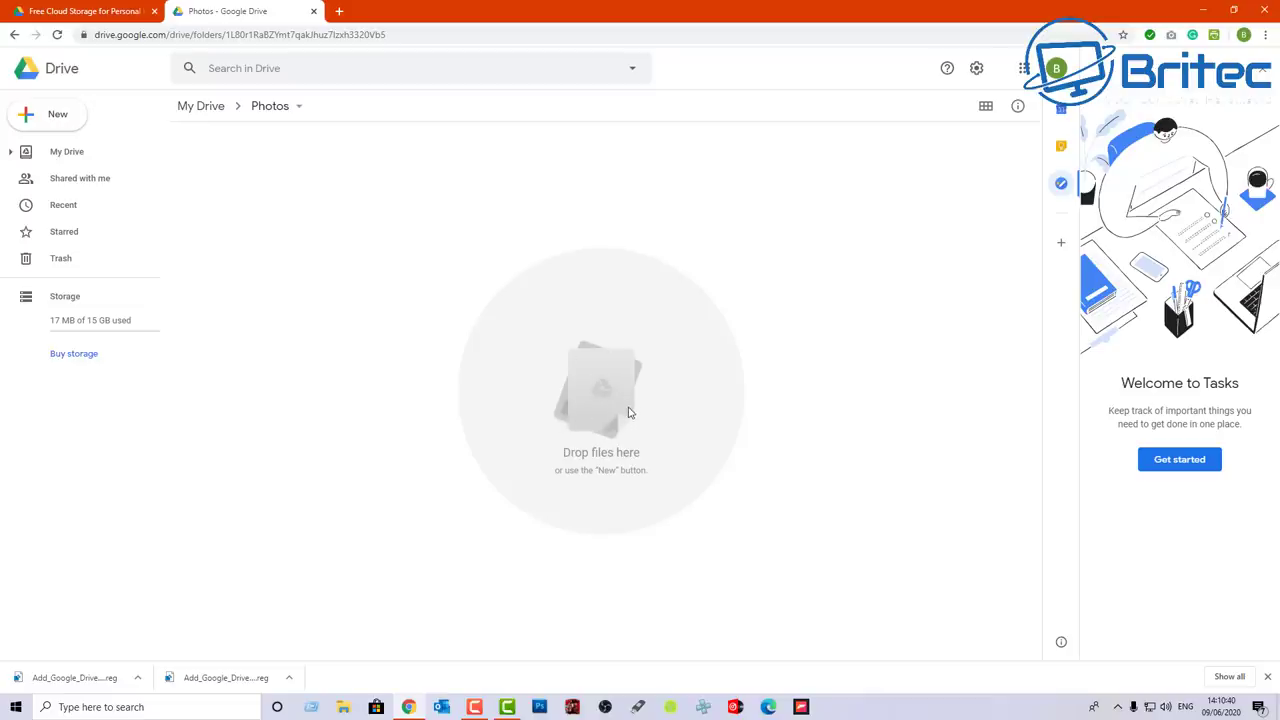
- Create a 'Holiday' subfolder inside Photos
click(45, 116)
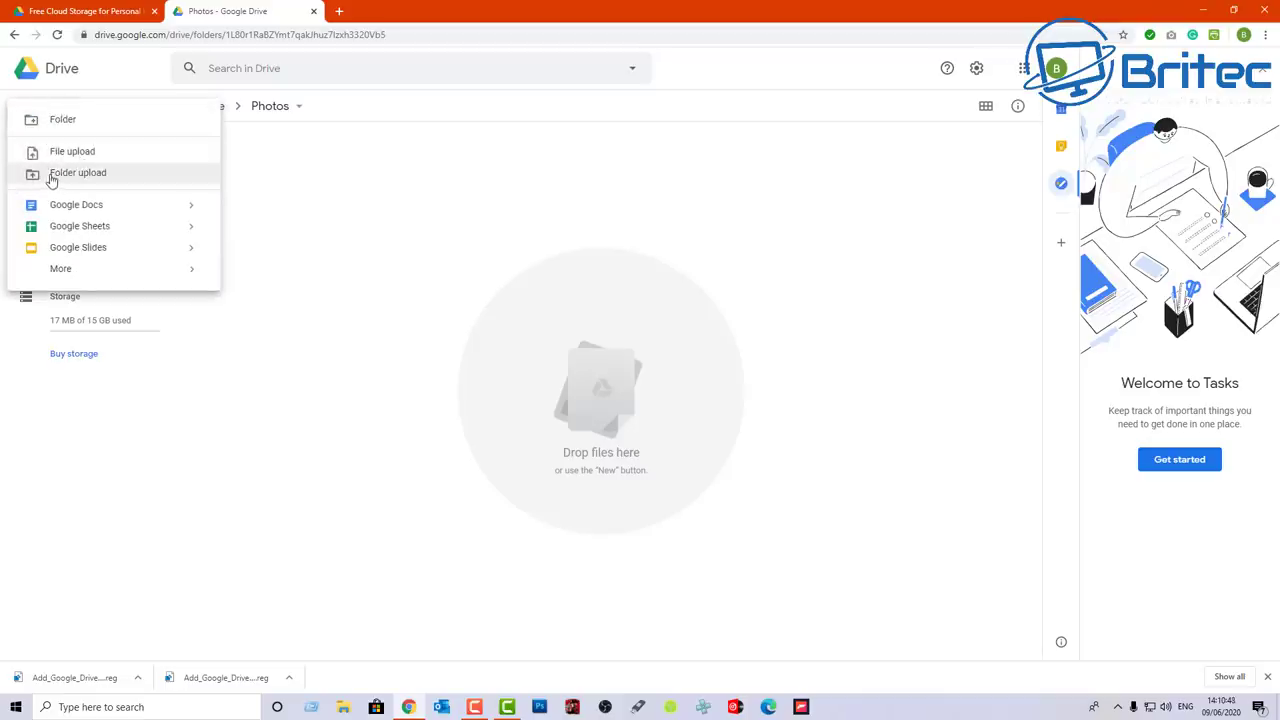
click(346, 262)
right_click(348, 262)
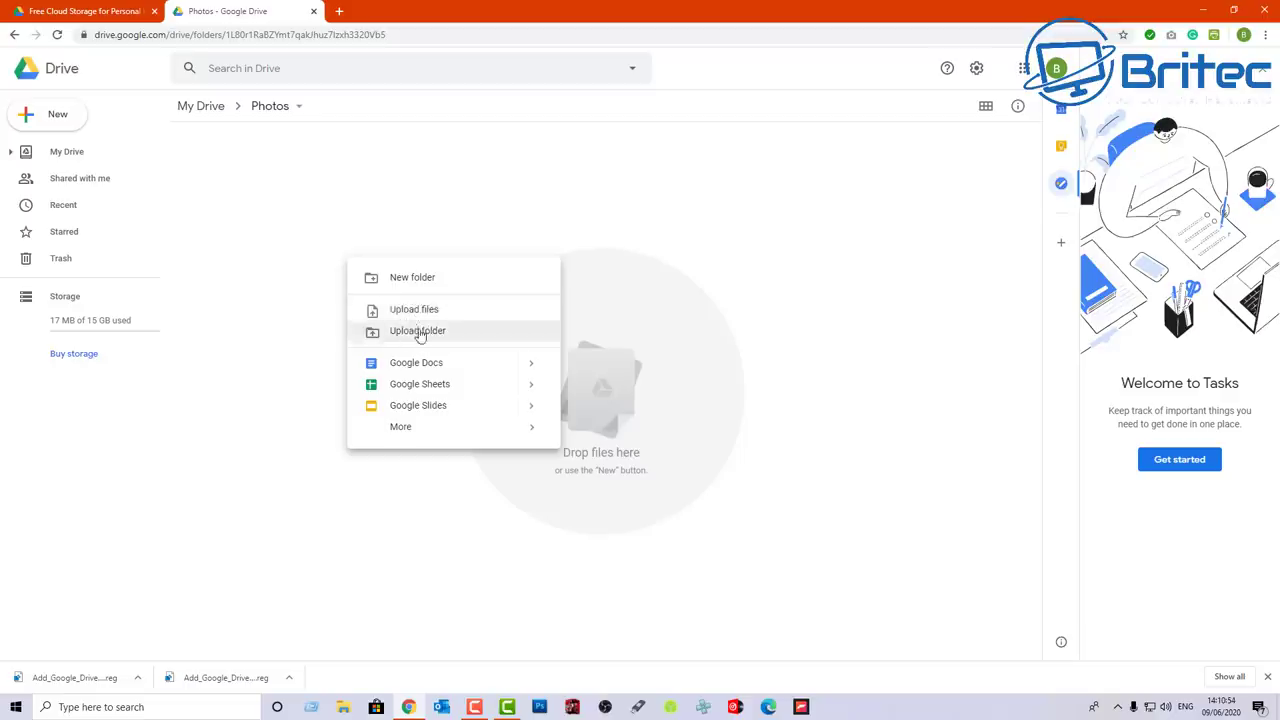
click(309, 327)
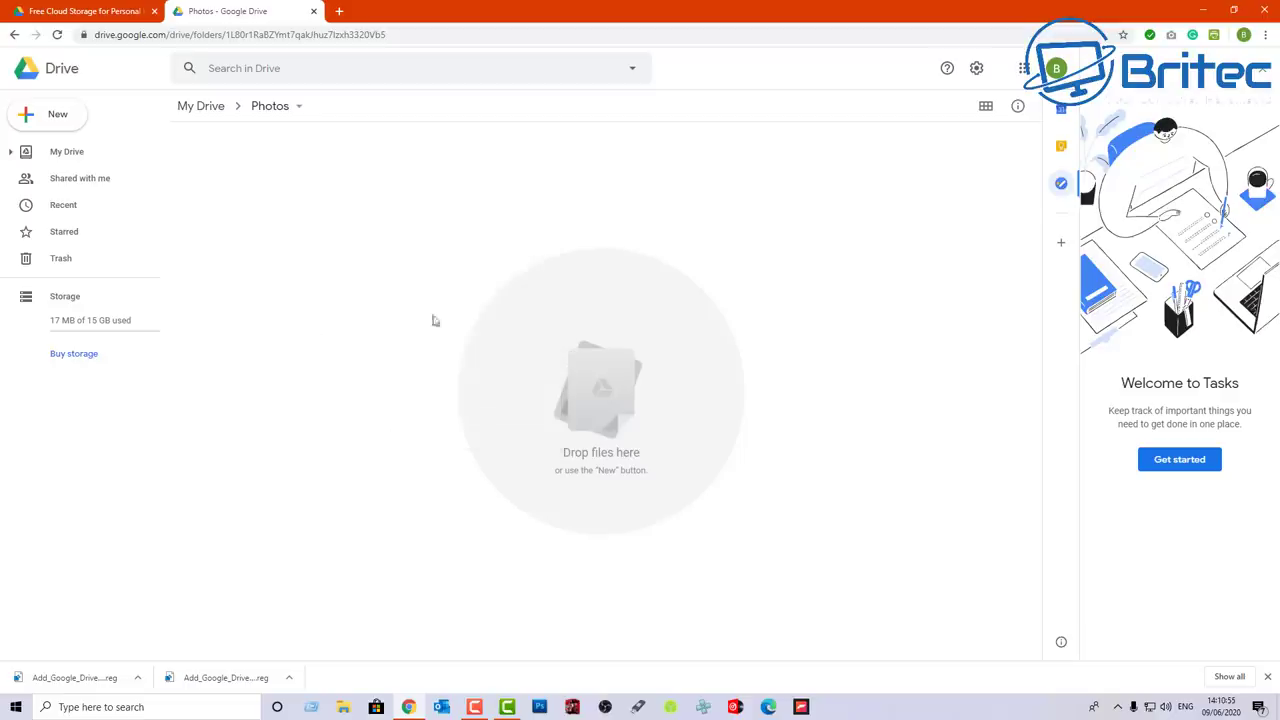
right_click(224, 177)
click(266, 191)
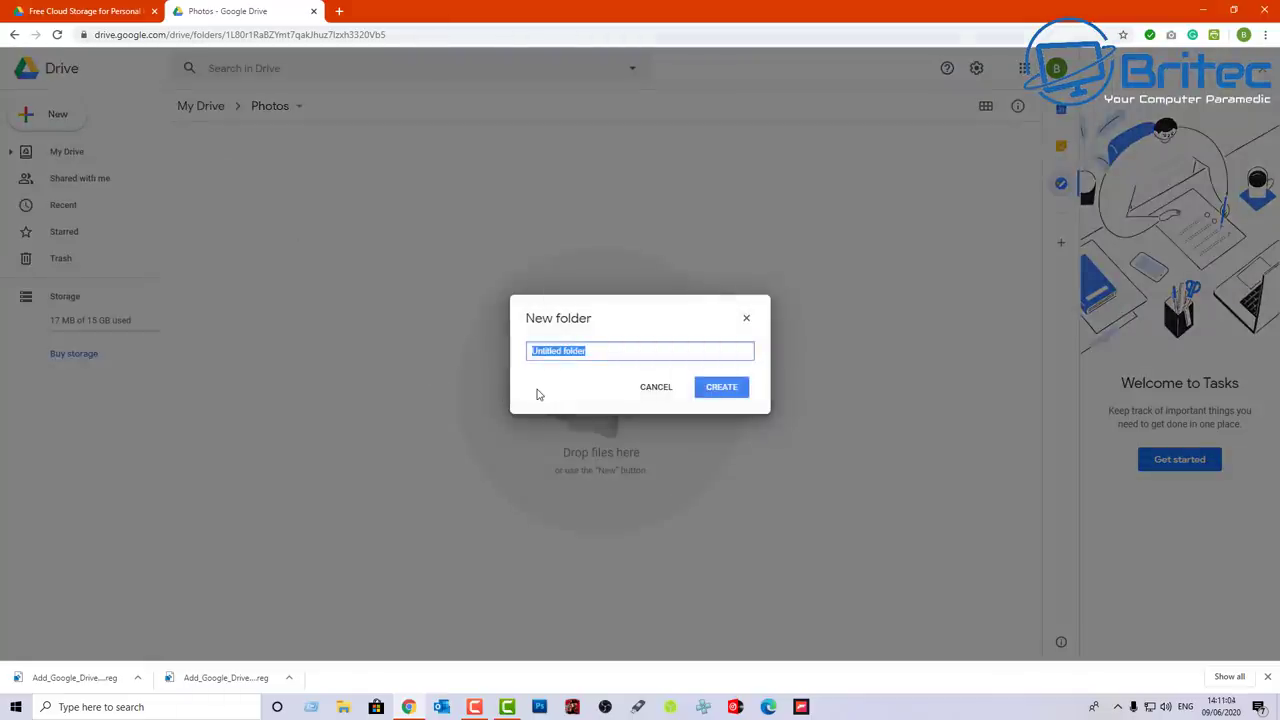
text(Holiday)
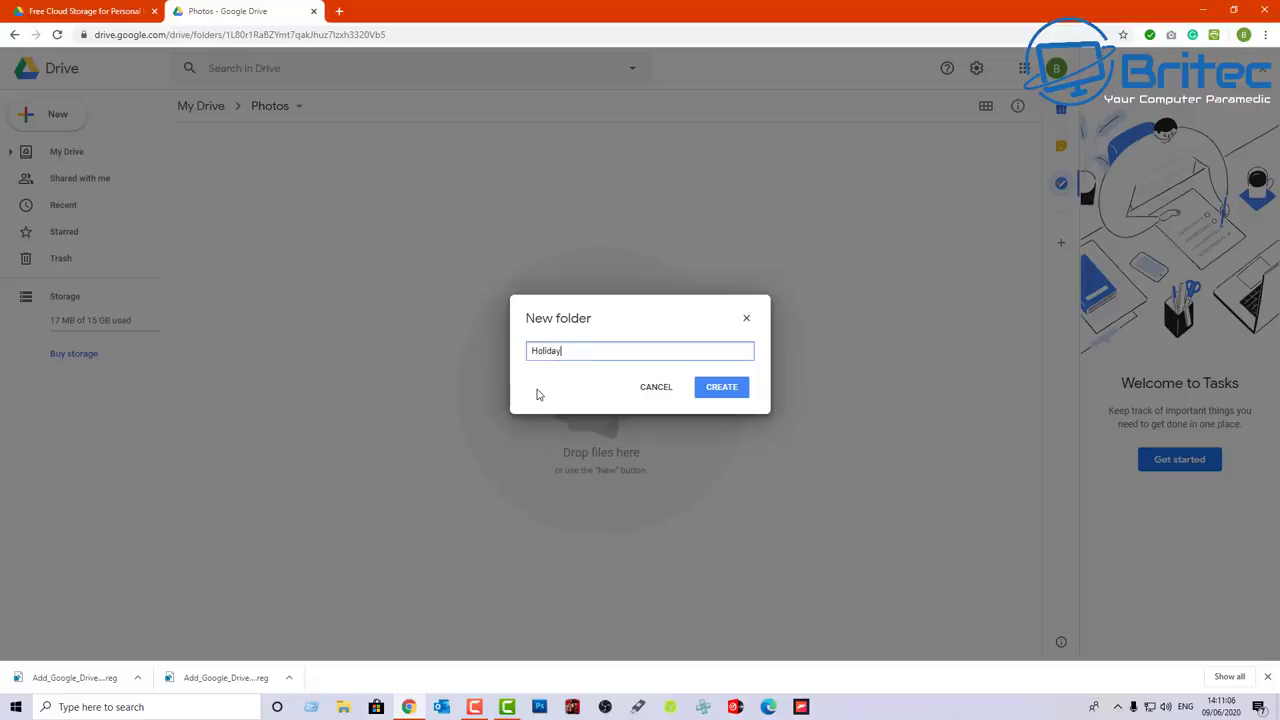
click(722, 388)
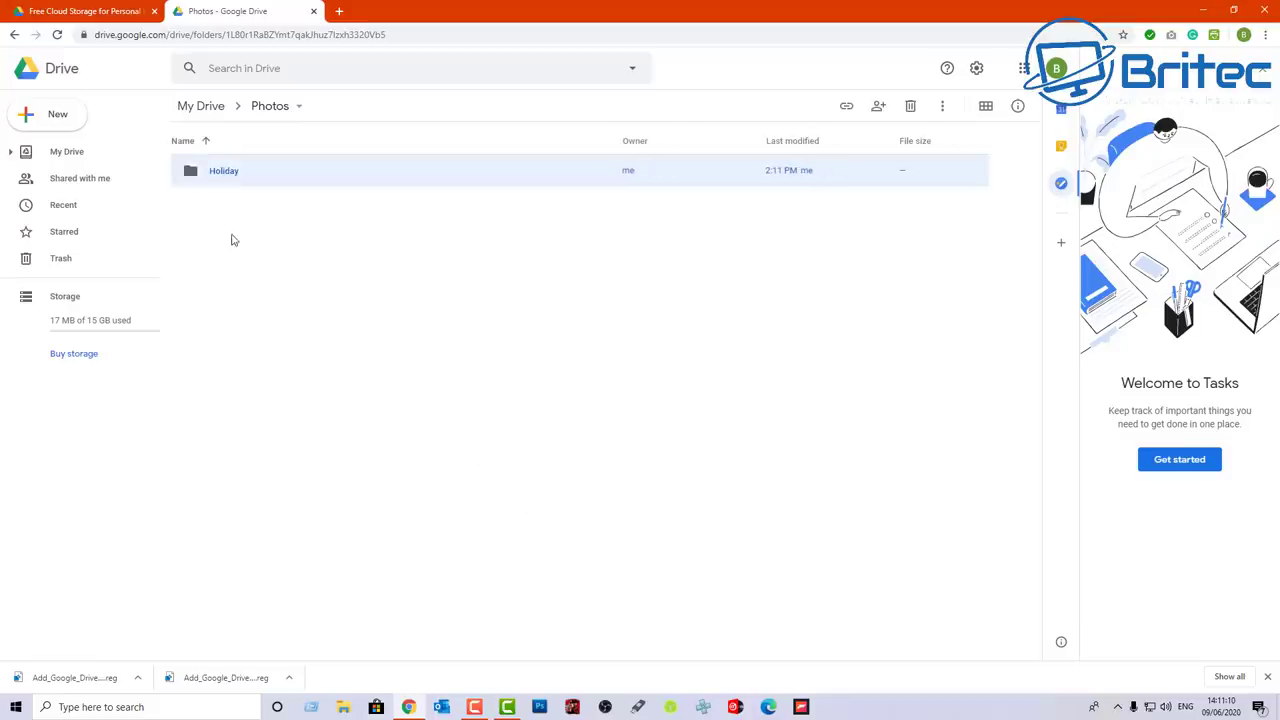
- Create a second subfolder named 'Party' inside Photos
right_click(205, 231)
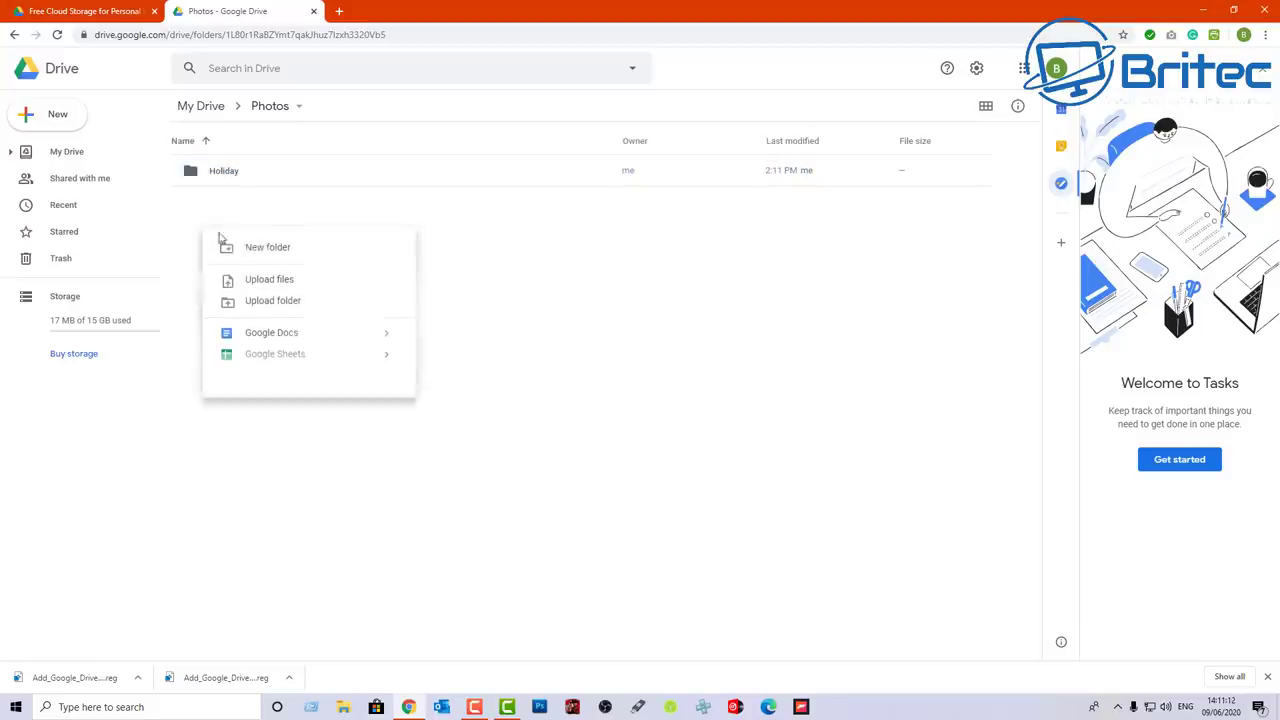
click(265, 250)
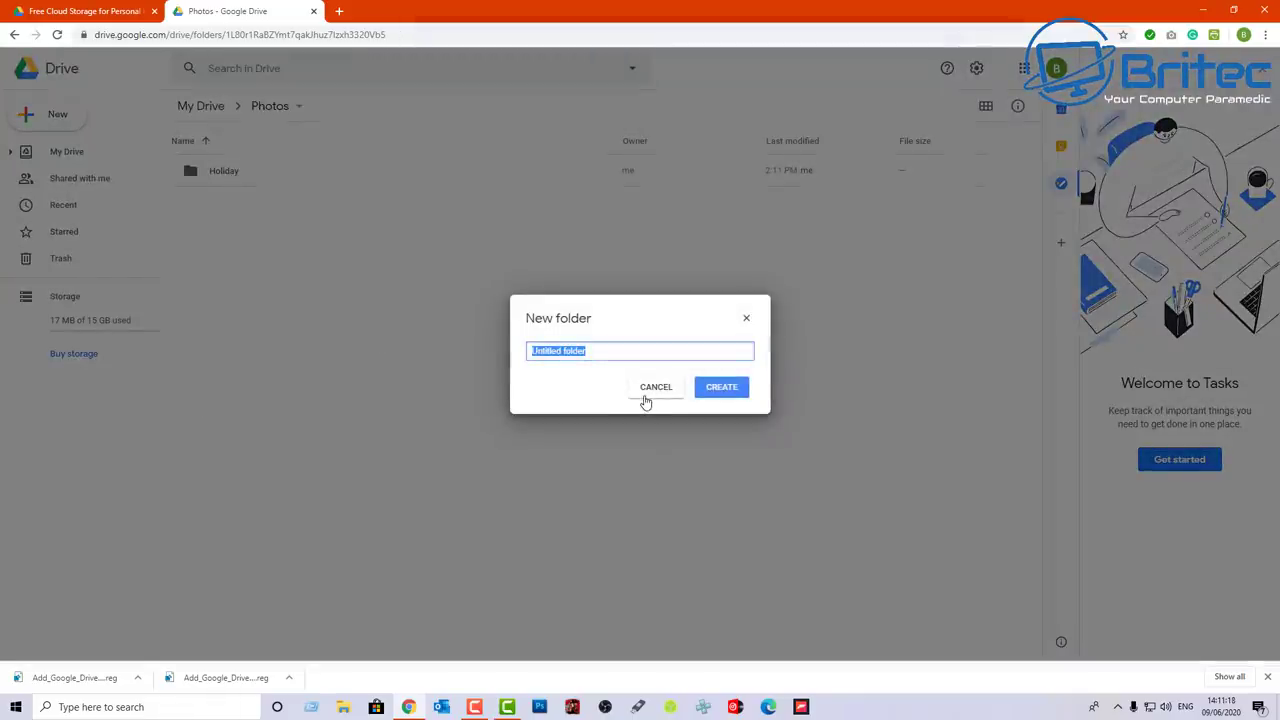
text(Party)
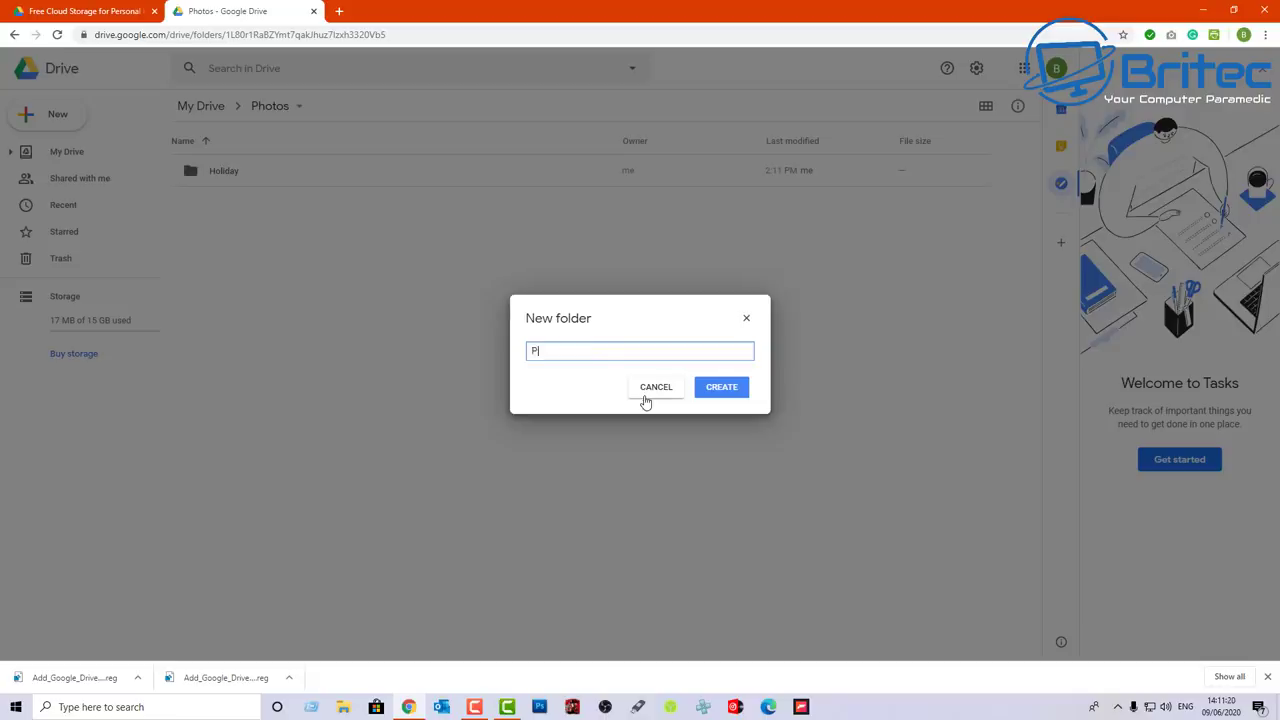
click(736, 388)
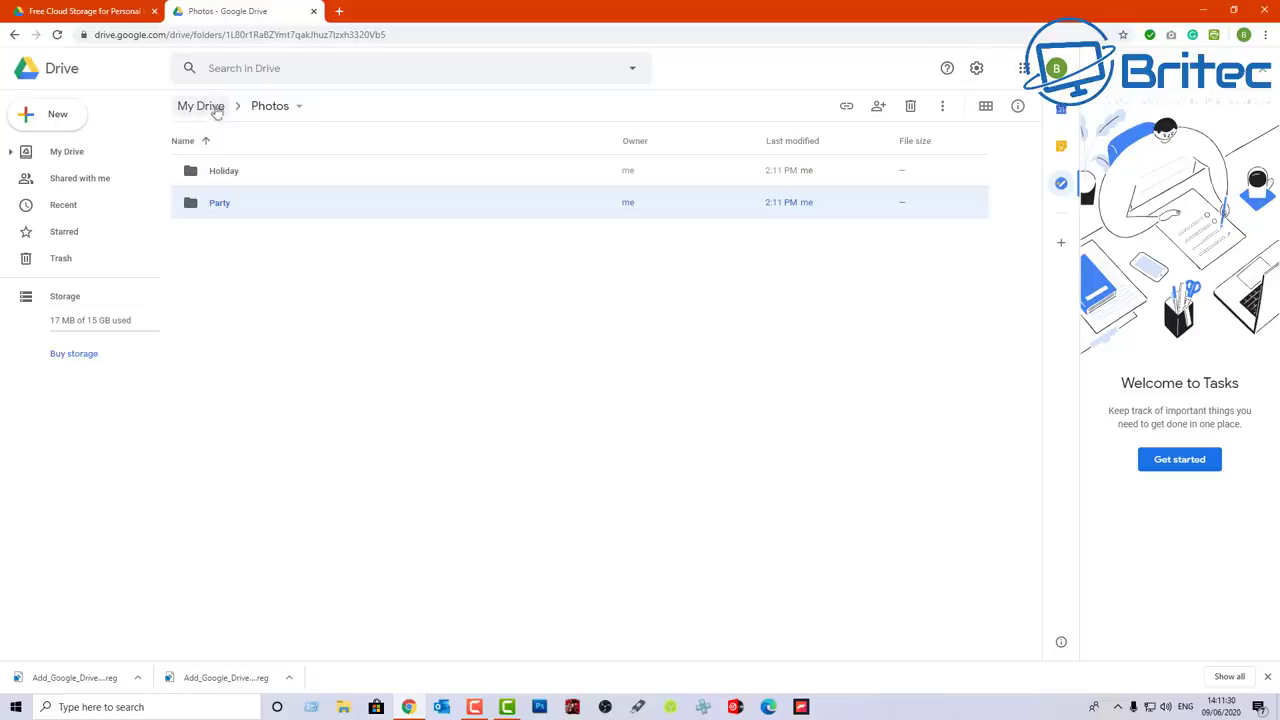
- Inside Photos > Party, create a '50th Birthday' folder, then go back to My Drive
double_click(216, 206)
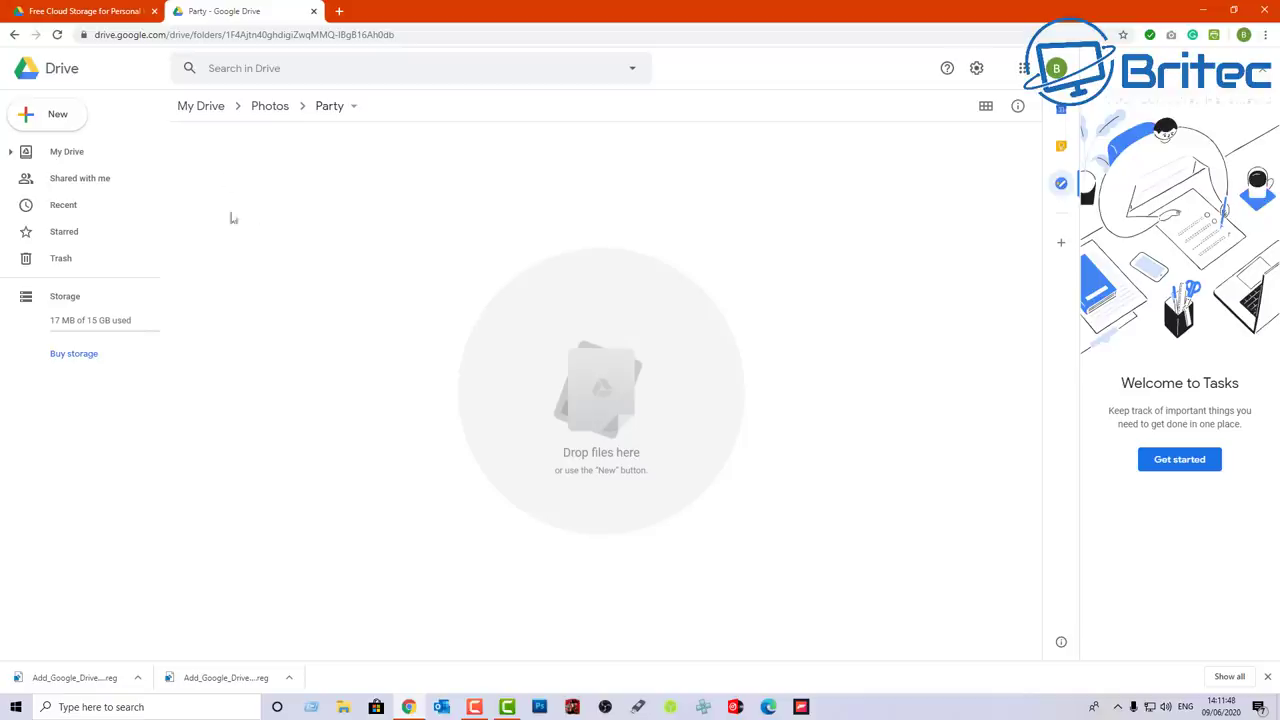
right_click(218, 165)
click(264, 178)
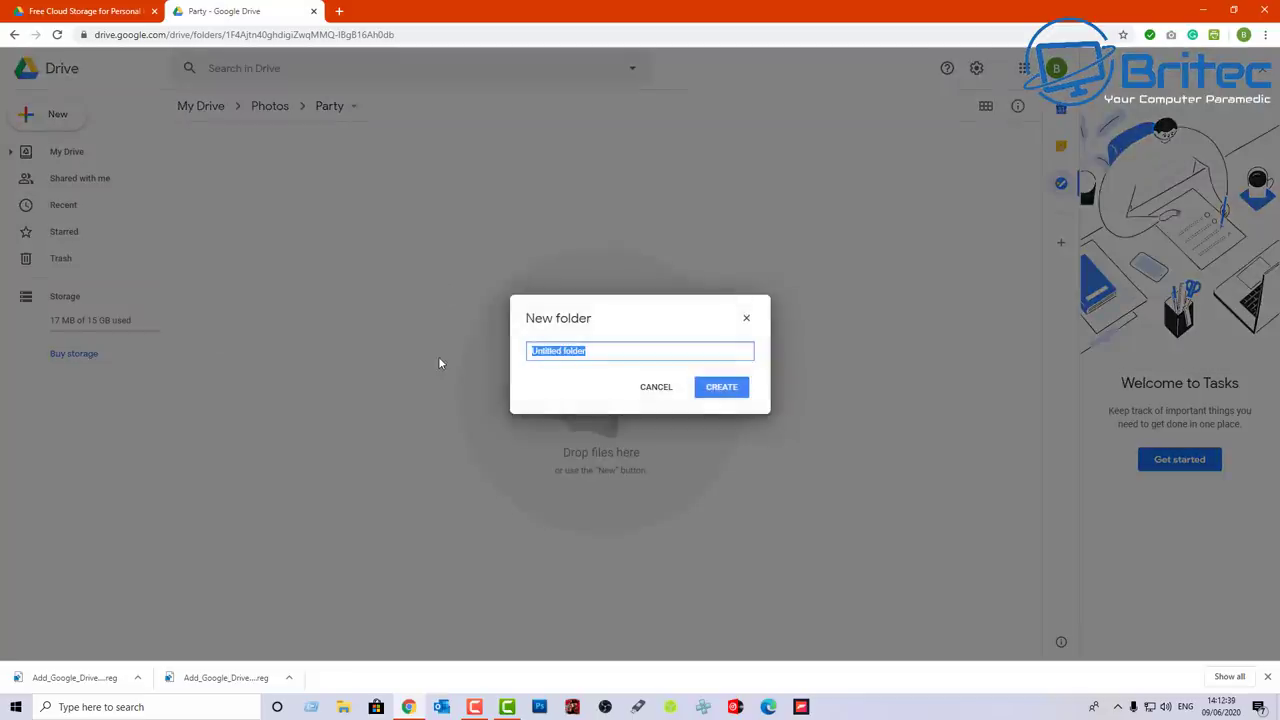
text(50th)
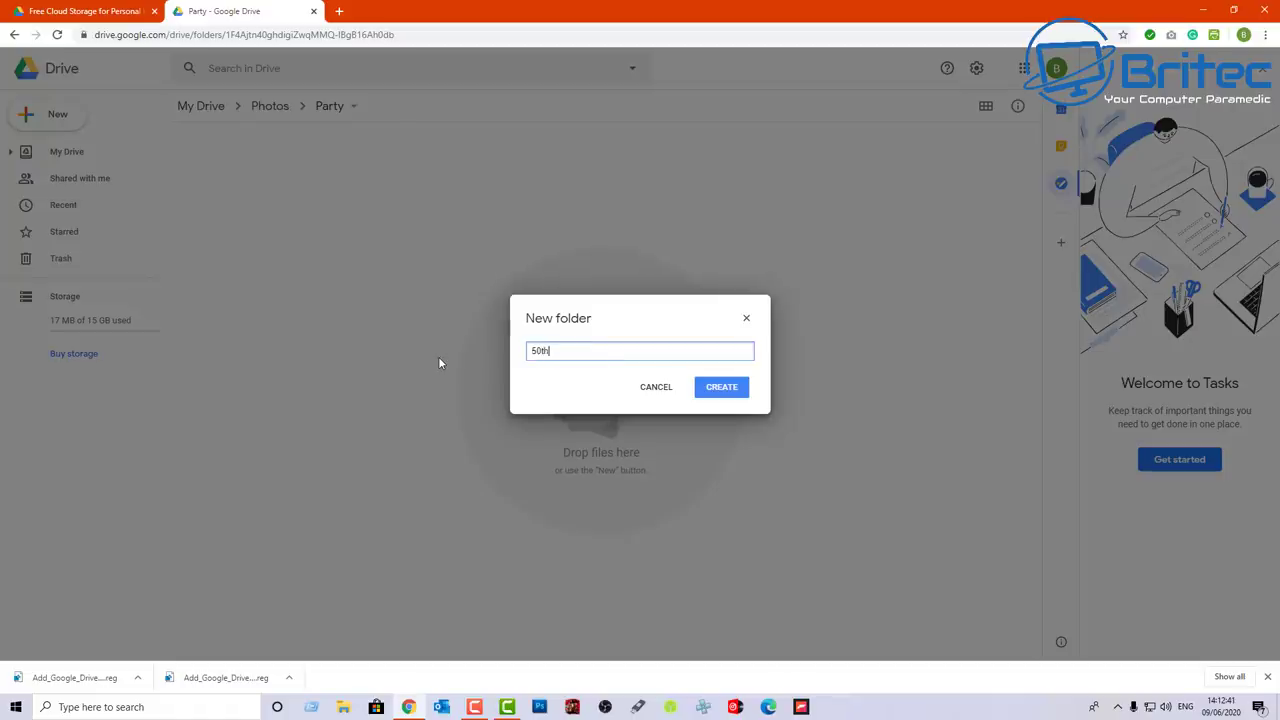
text( Birthday)
click(726, 394)
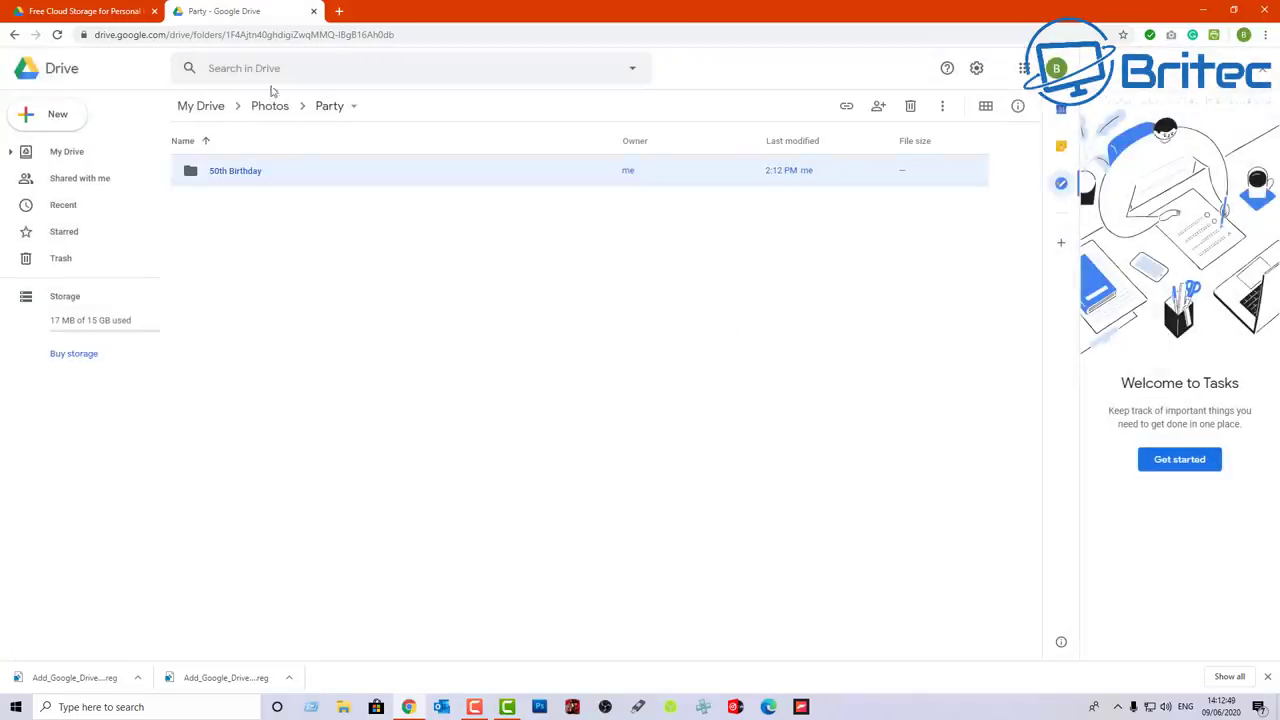
click(201, 106)
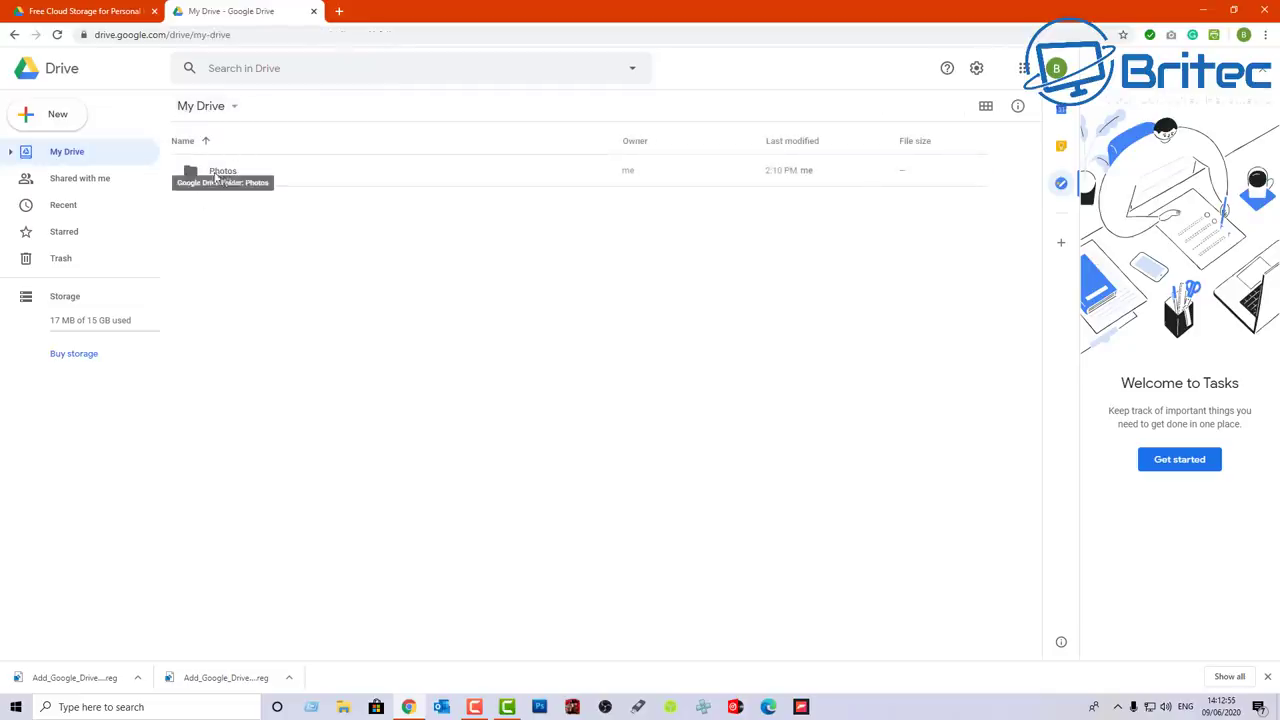
- Browse Photos > Party > 50th Birthday, then return to the top level of My Drive
click(224, 175)
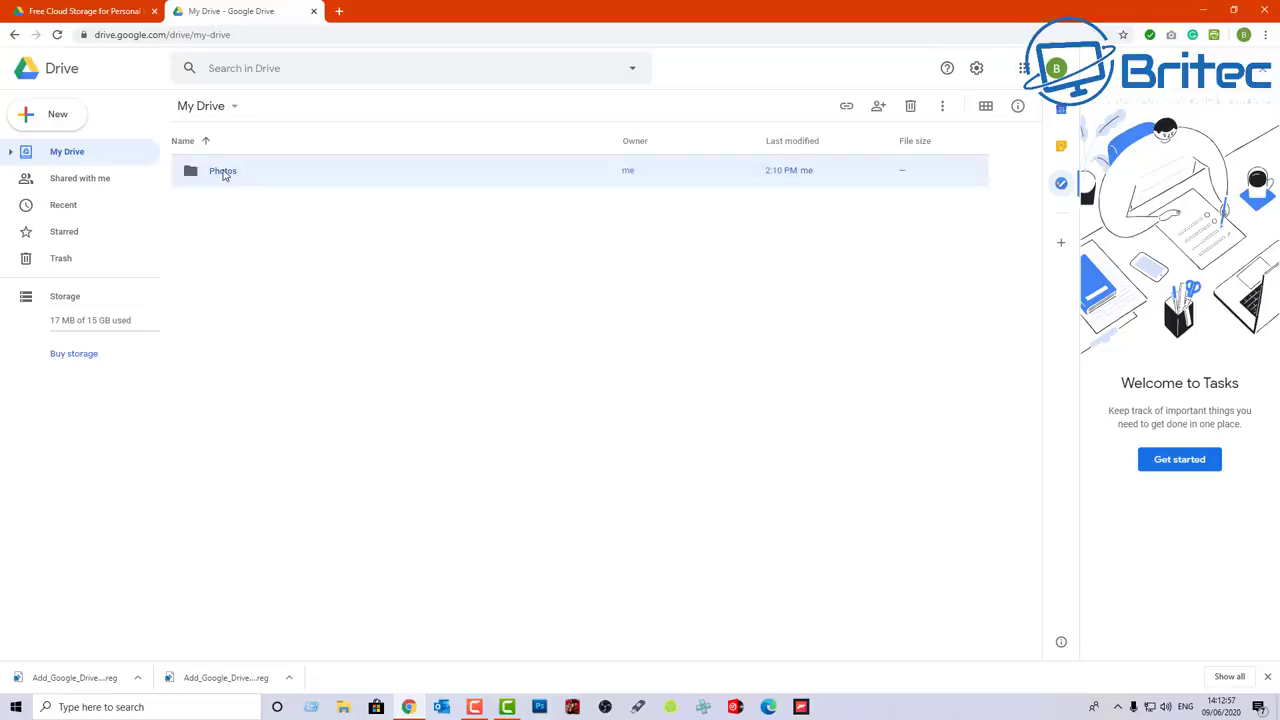
double_click(224, 175)
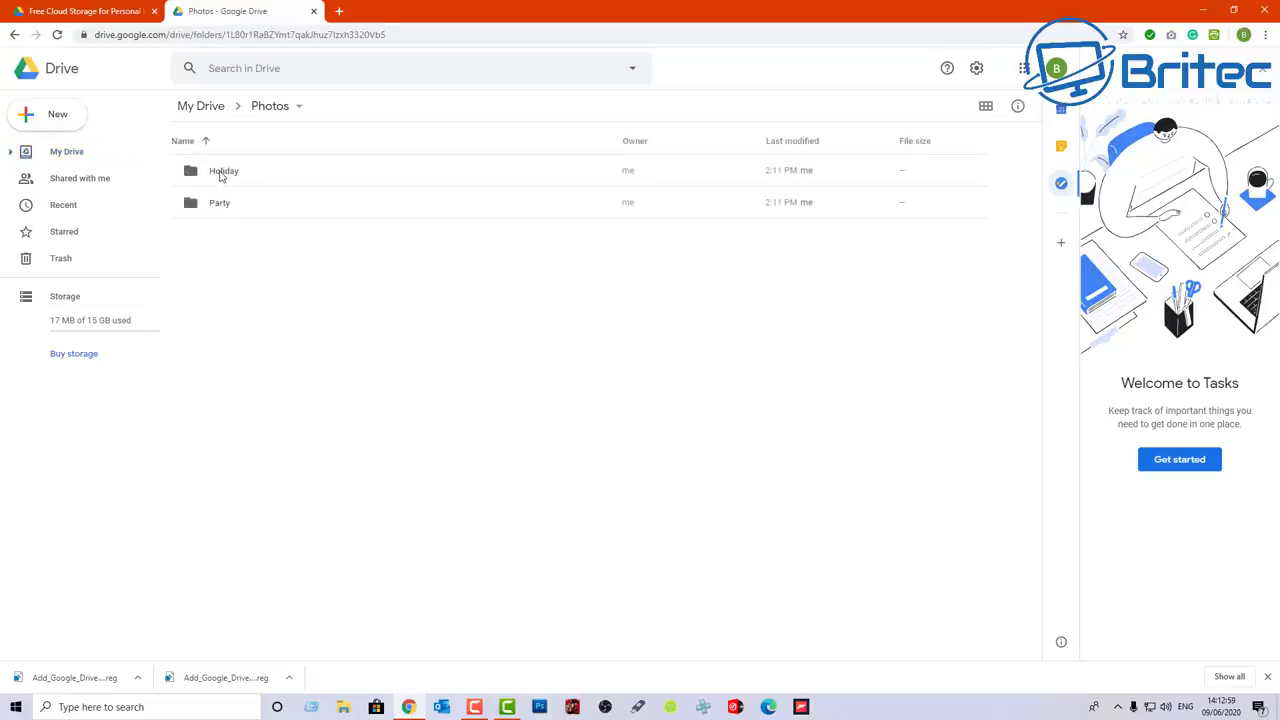
click(220, 210)
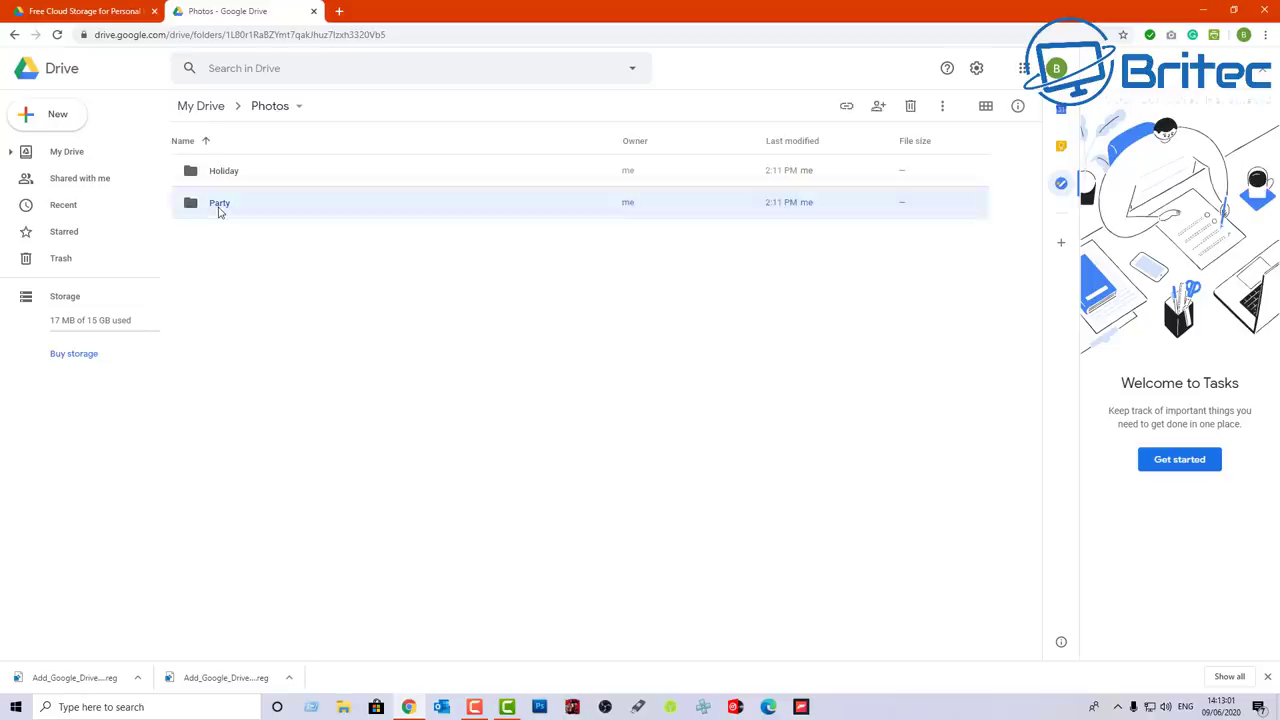
double_click(220, 206)
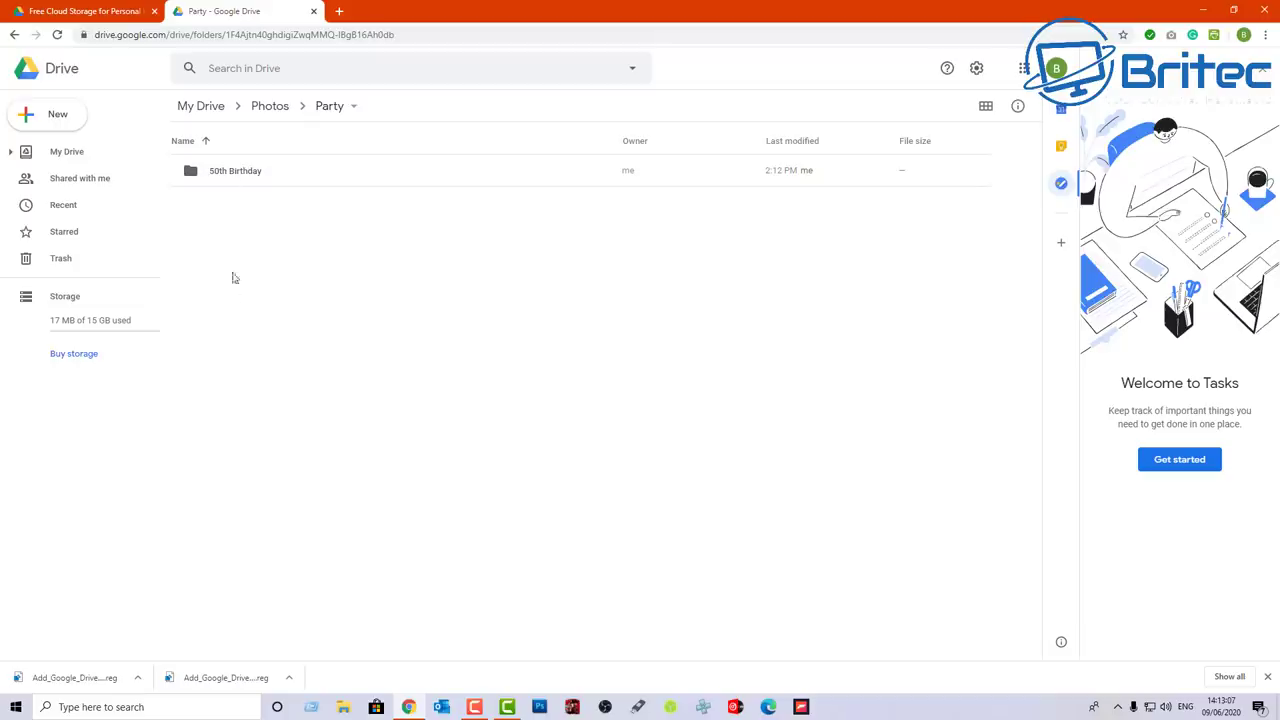
double_click(235, 180)
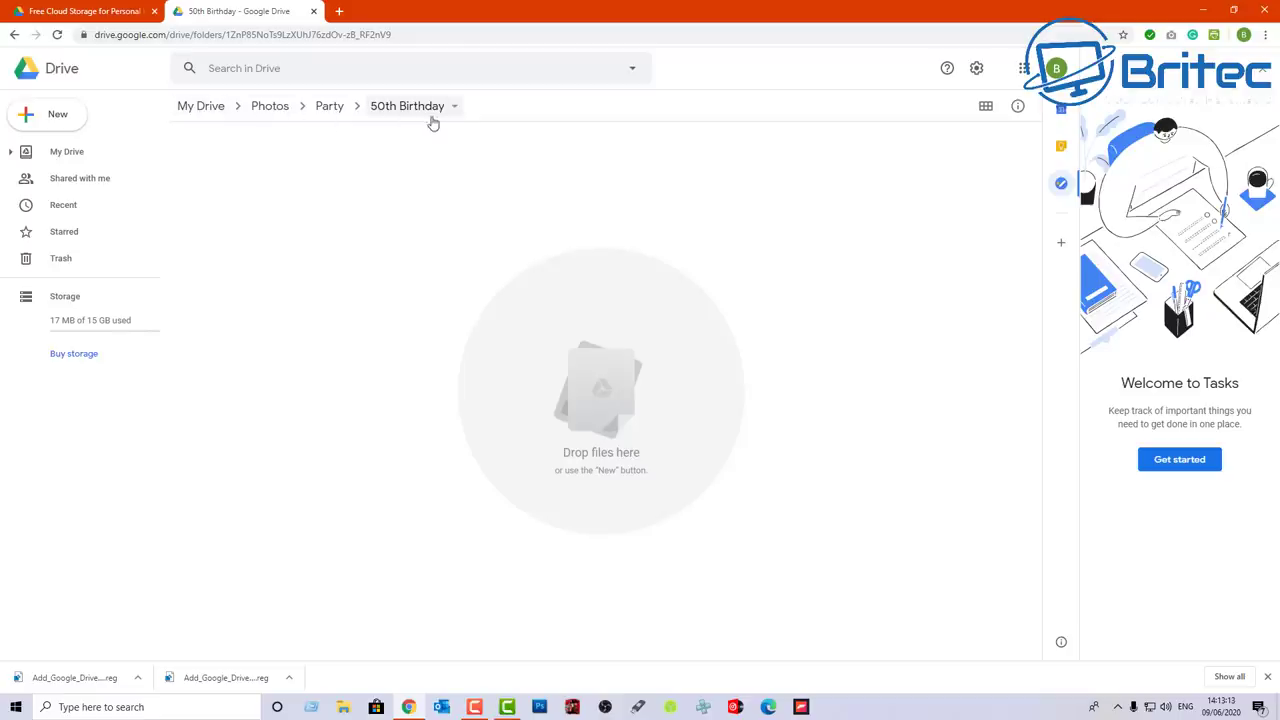
click(190, 108)
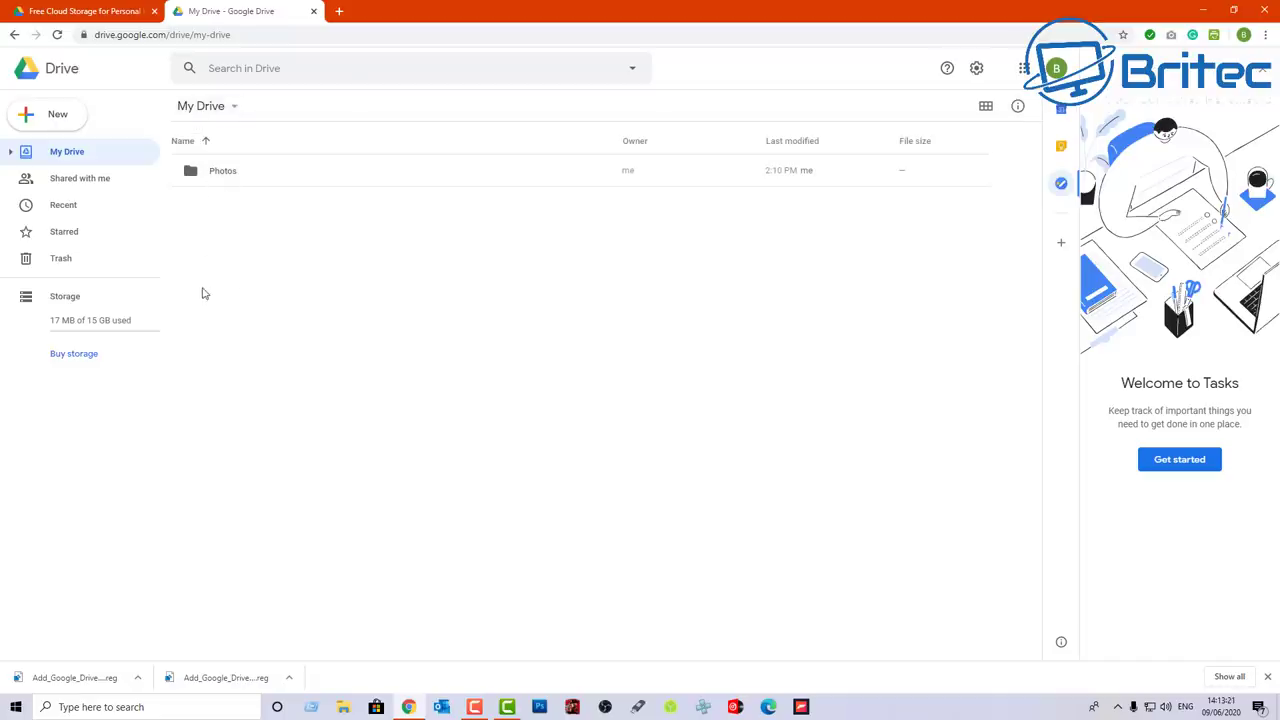
- Create 'Work' and 'Youtube' folders in My Drive
right_click(203, 233)
click(260, 251)
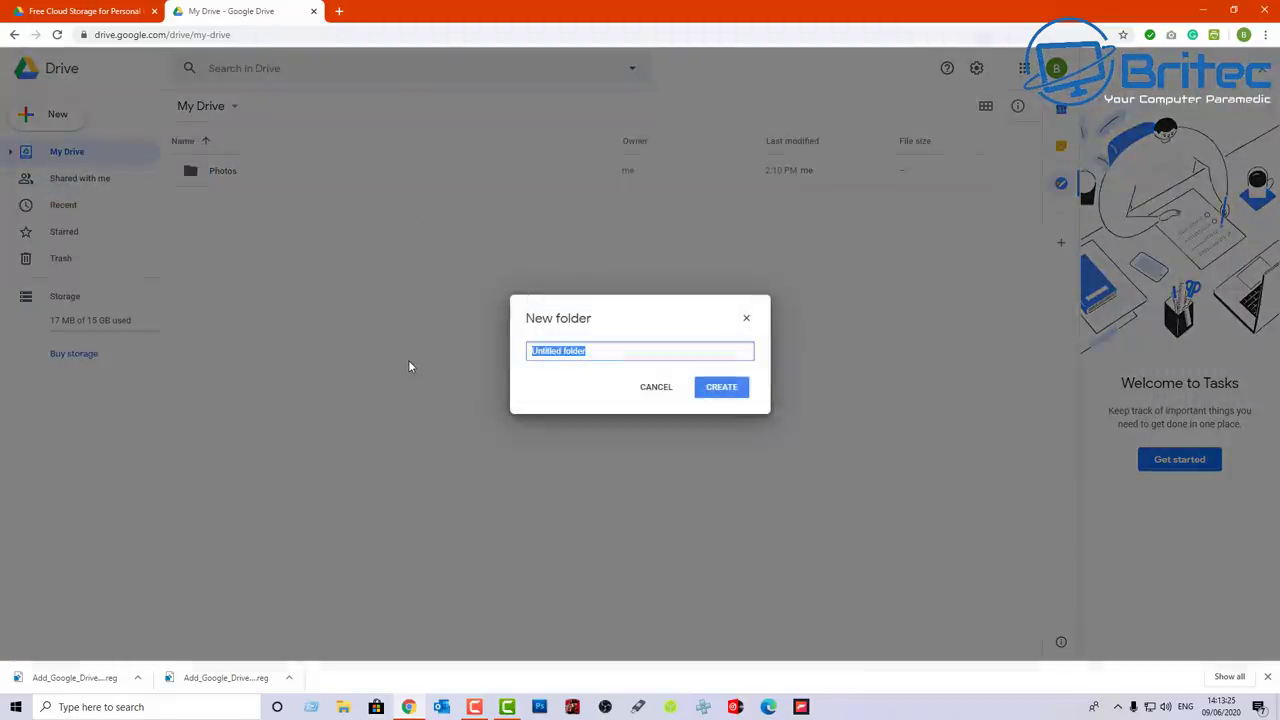
text(Work)
click(718, 387)
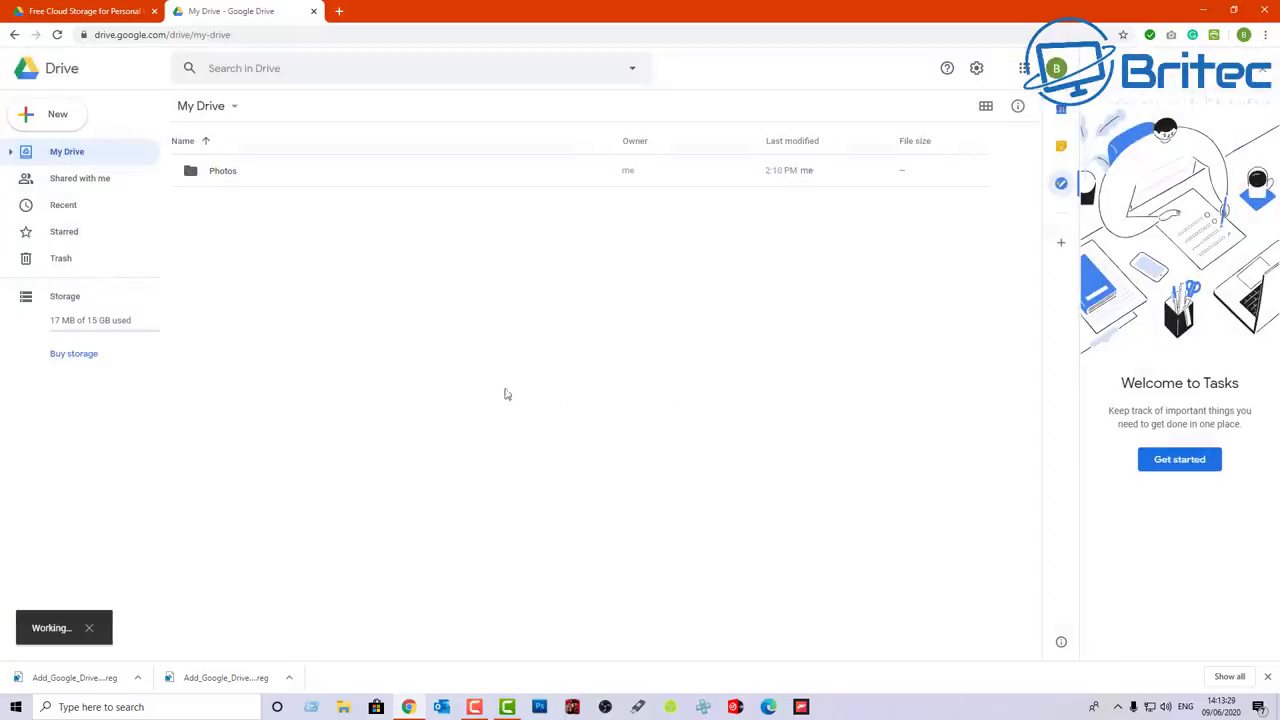
right_click(231, 280)
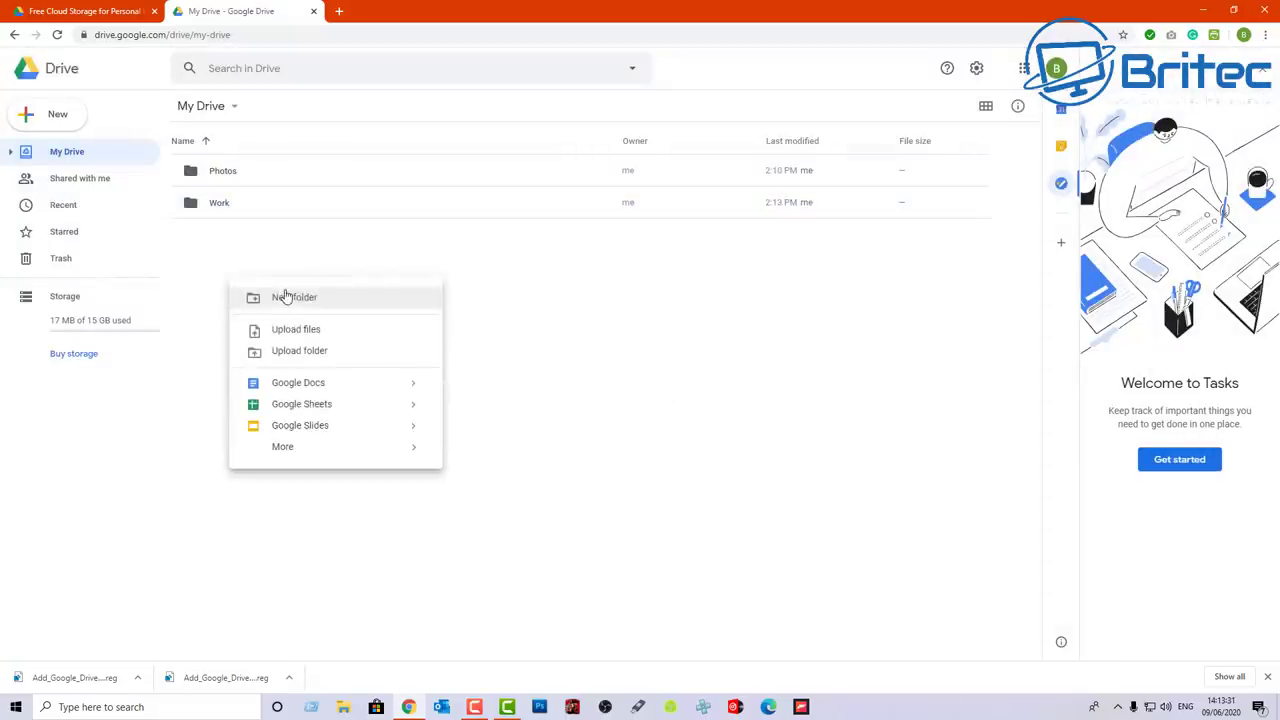
click(289, 298)
text(Yo)
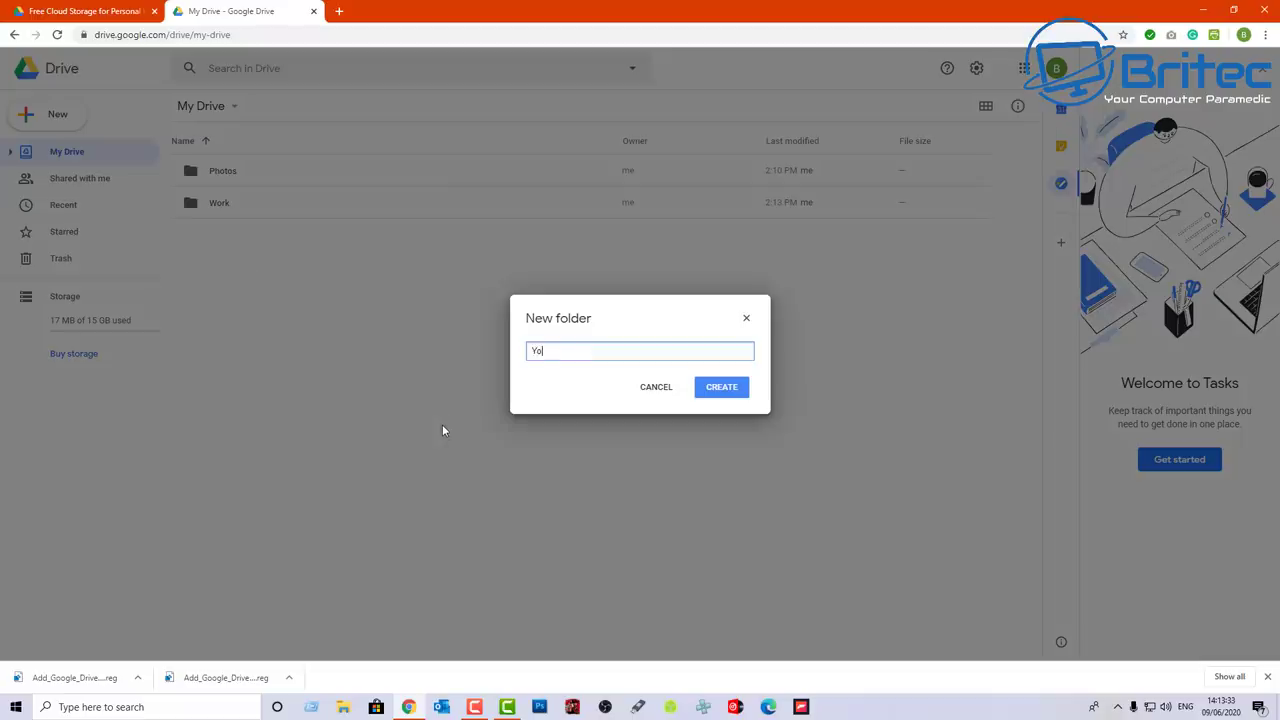
text(utube)
click(720, 389)
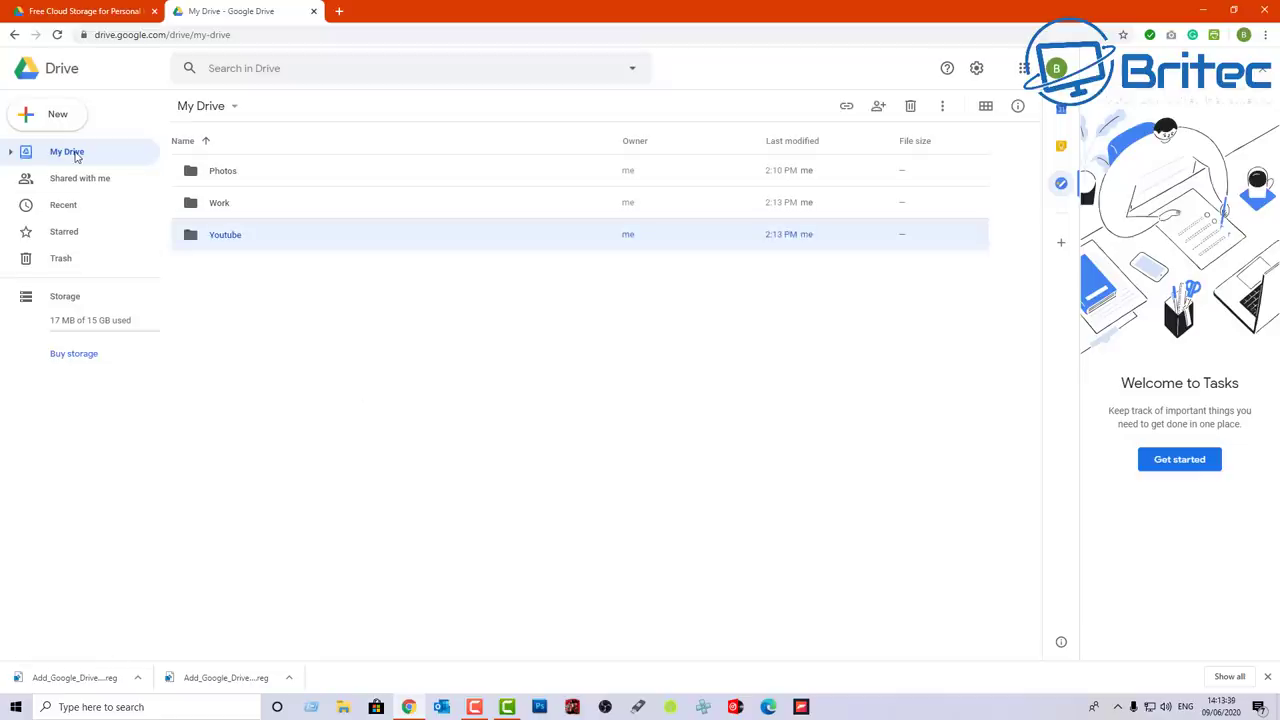
- Look inside Photos, then go back and open the Youtube folder
click(217, 176)
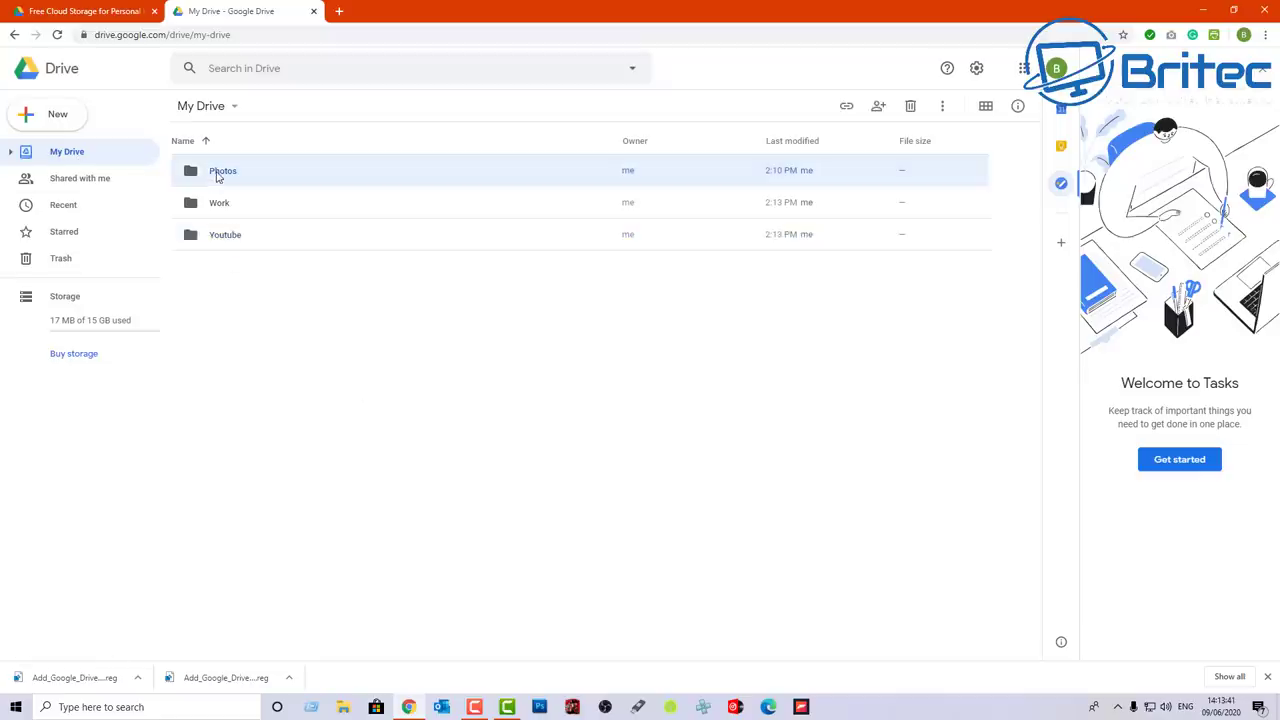
double_click(217, 176)
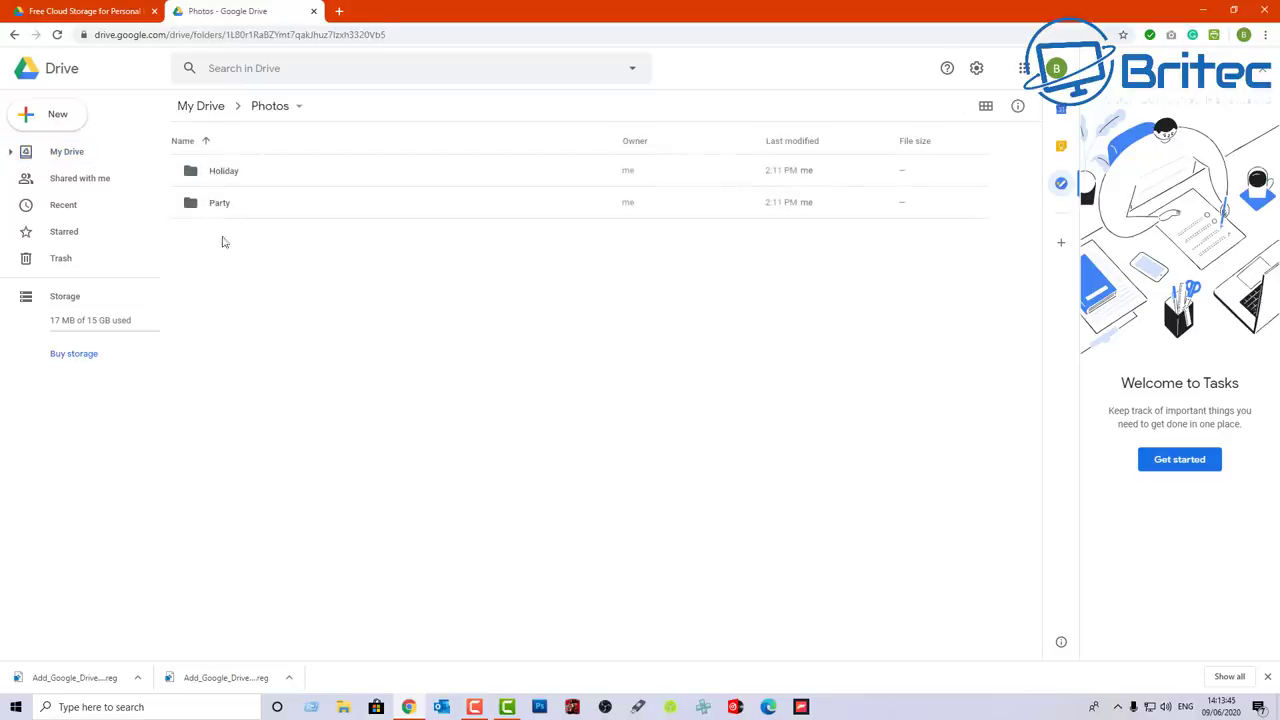
click(207, 108)
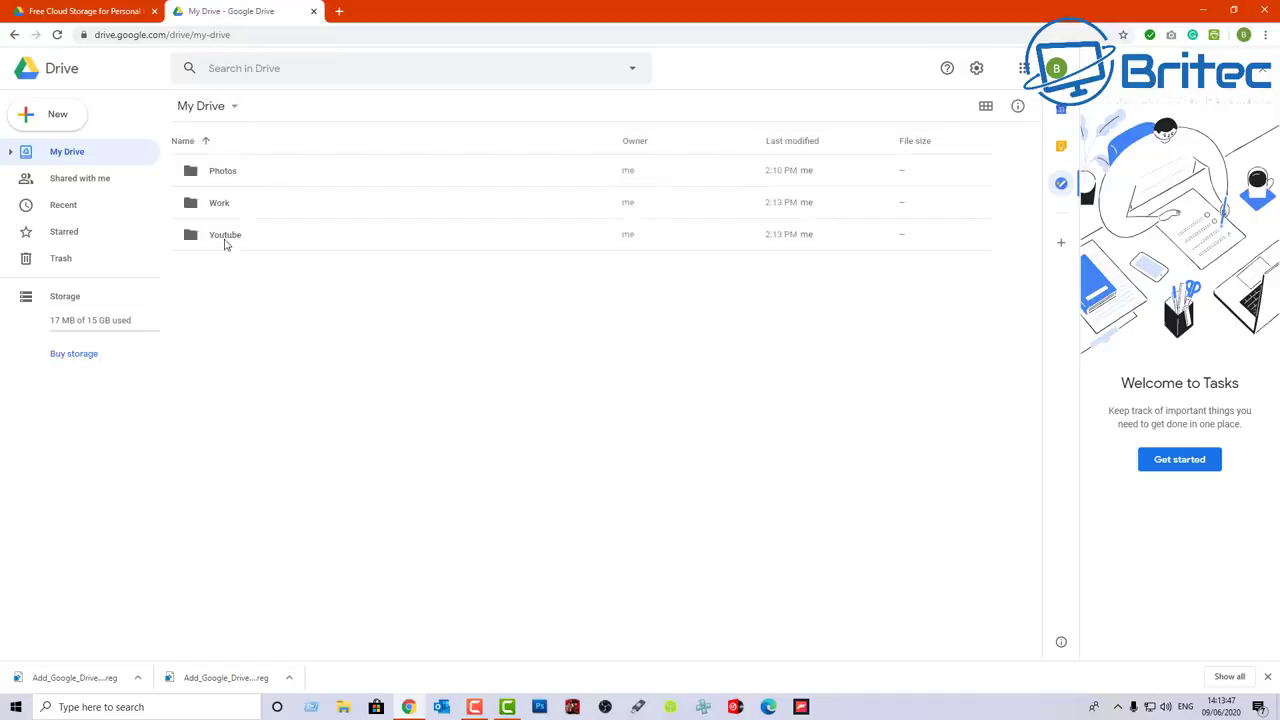
double_click(222, 238)
- Create a 'Thumbnails' folder inside Youtube and open it
right_click(218, 196)
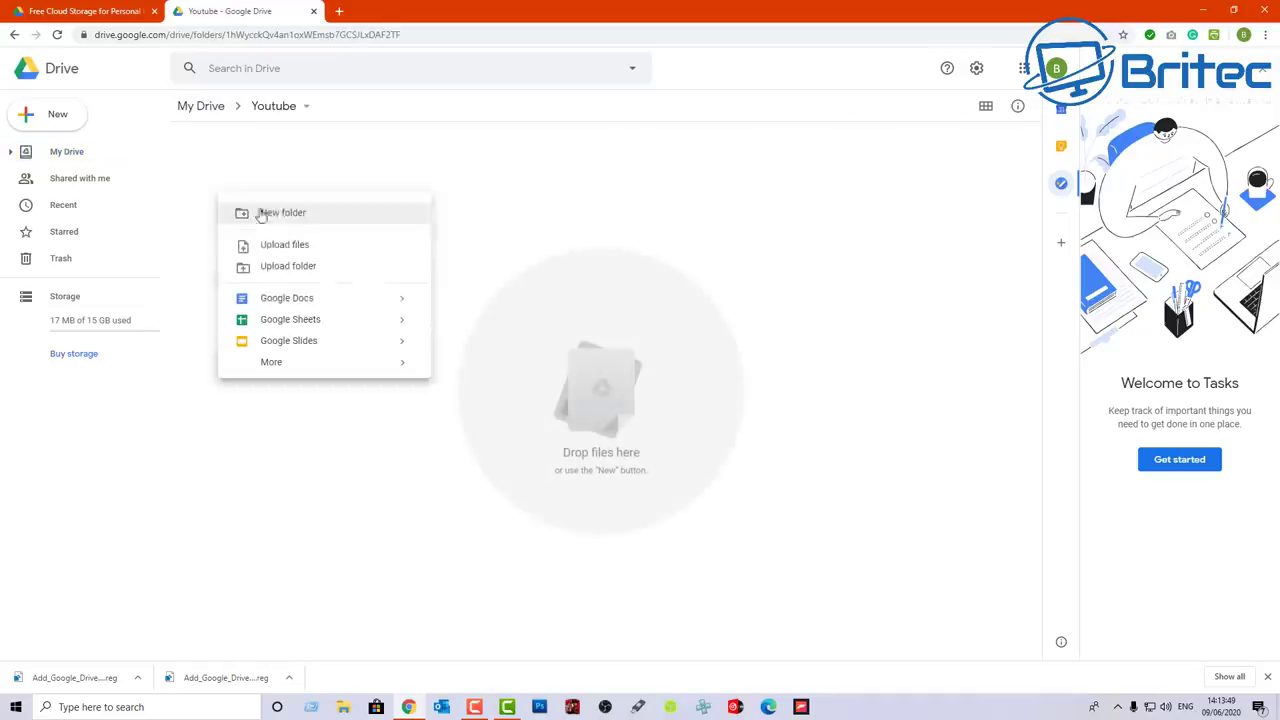
click(280, 214)
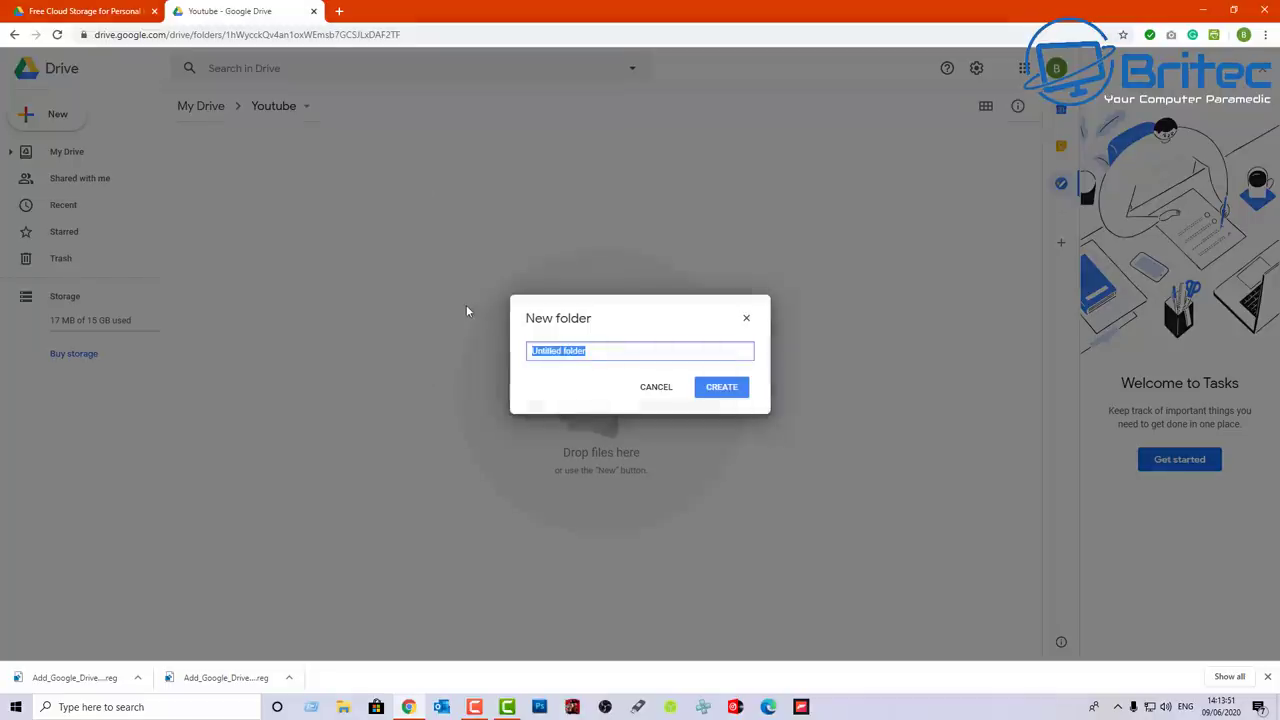
text(Thumbnails)
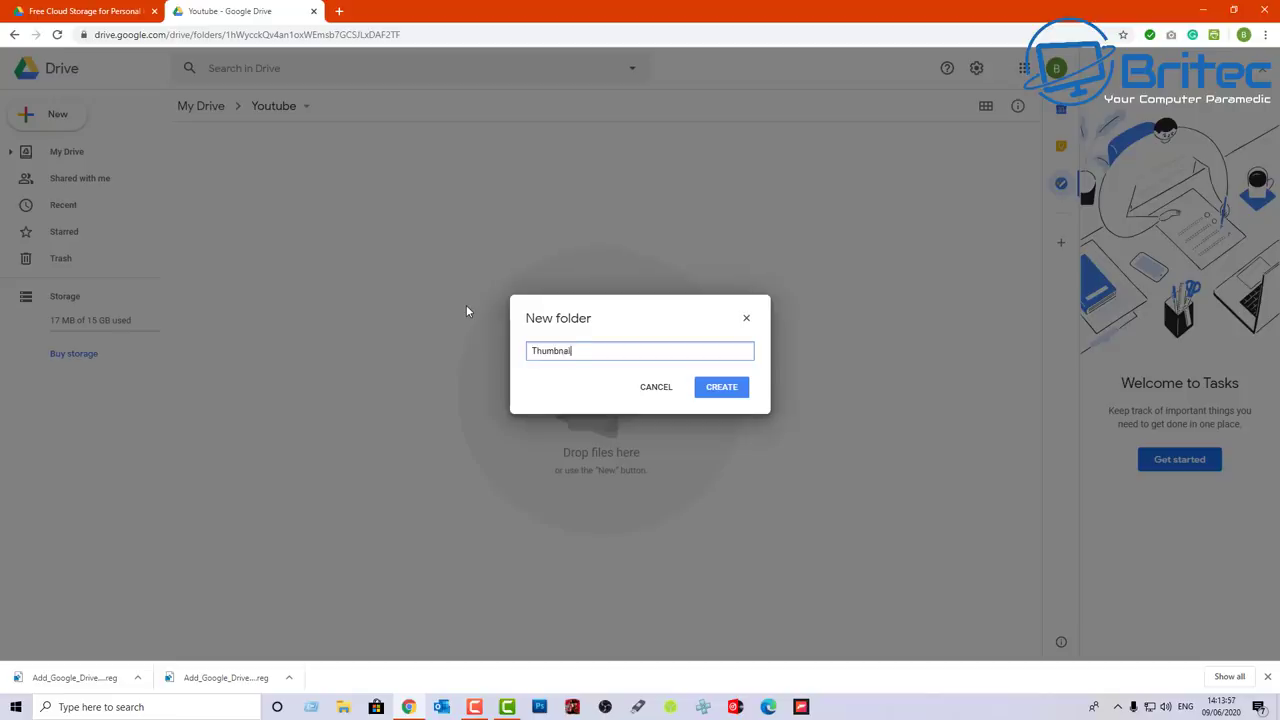
click(742, 402)
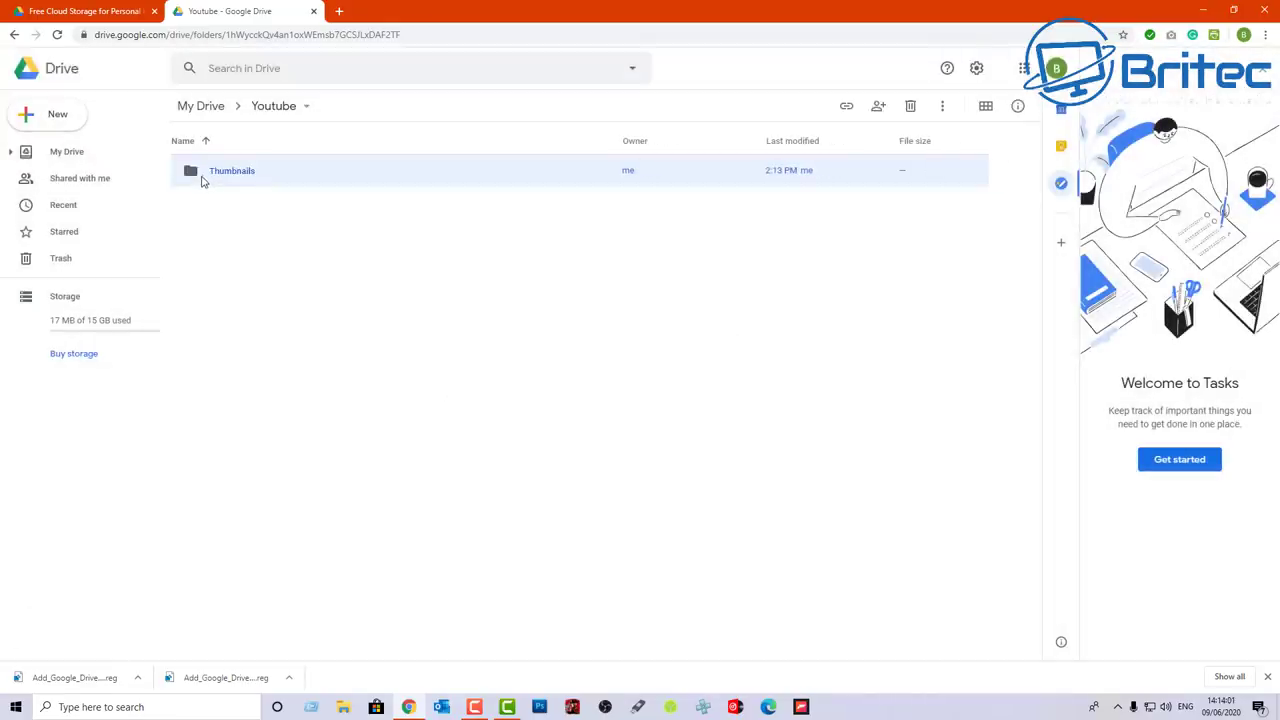
double_click(219, 177)
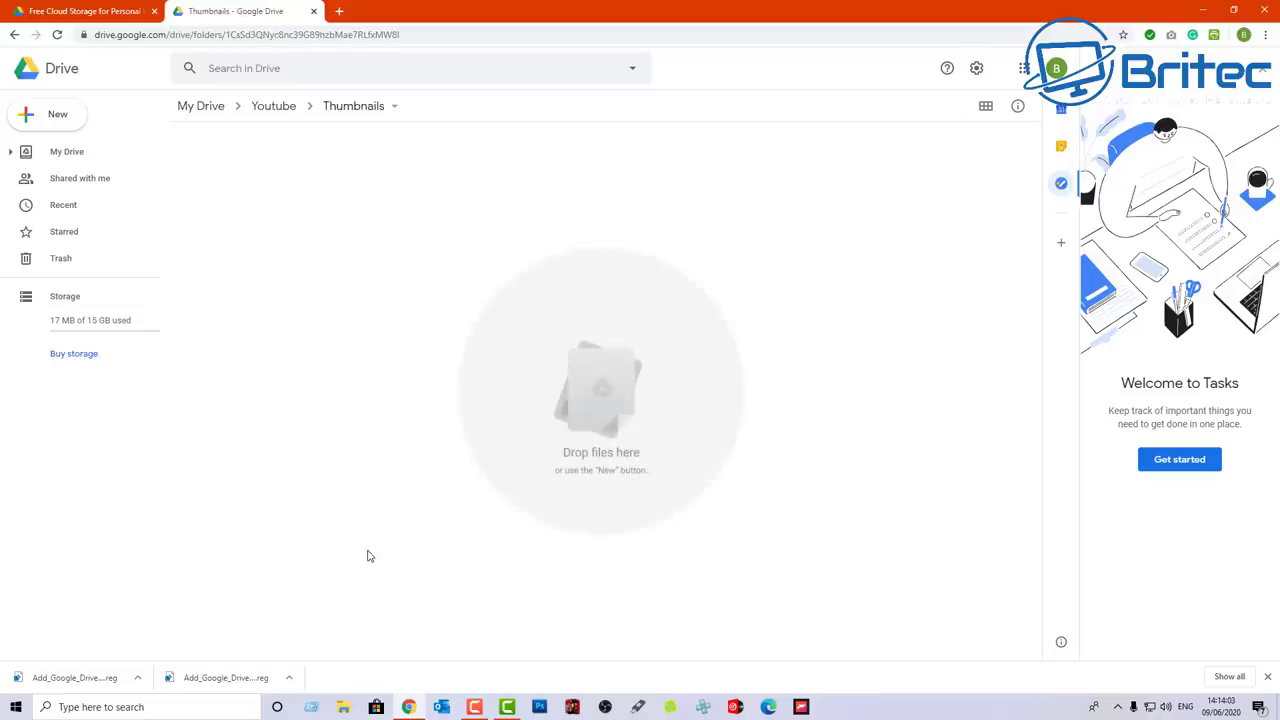
- Upload all Pictures images, '5 Ways to Spot a Scam Email.jpg' through the last, into Thumbnails
right_click(286, 310)
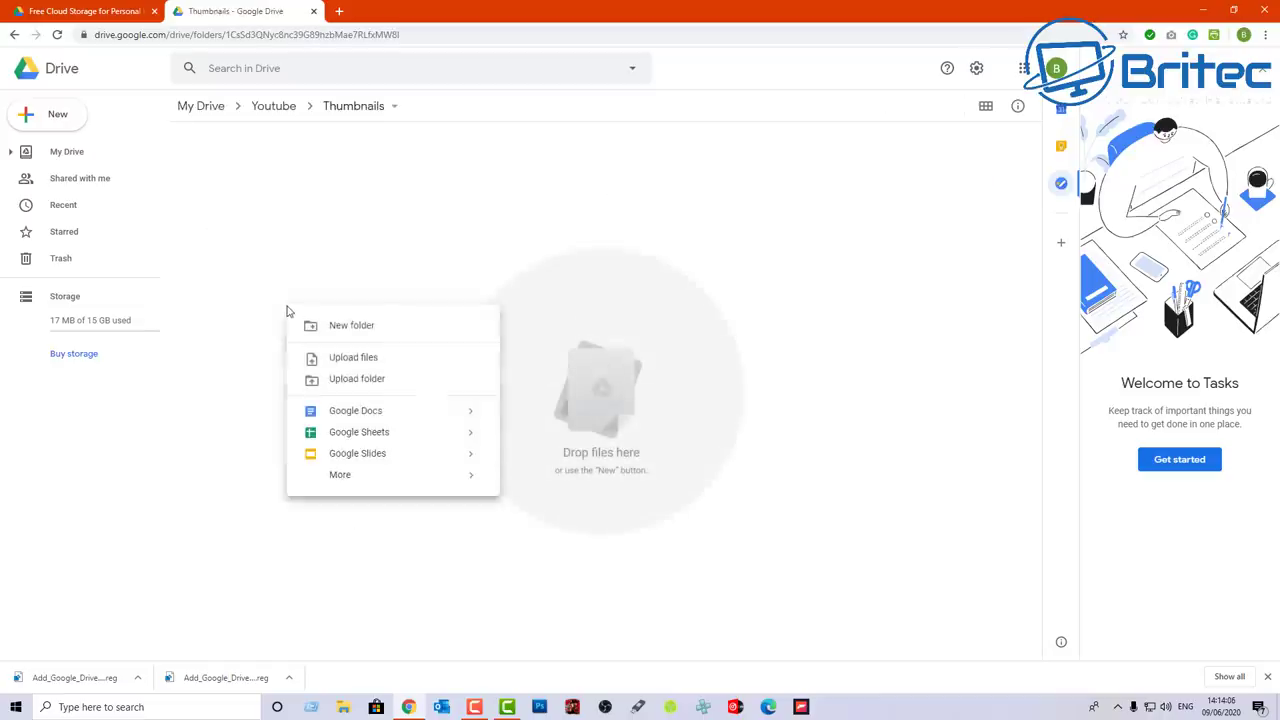
click(352, 358)
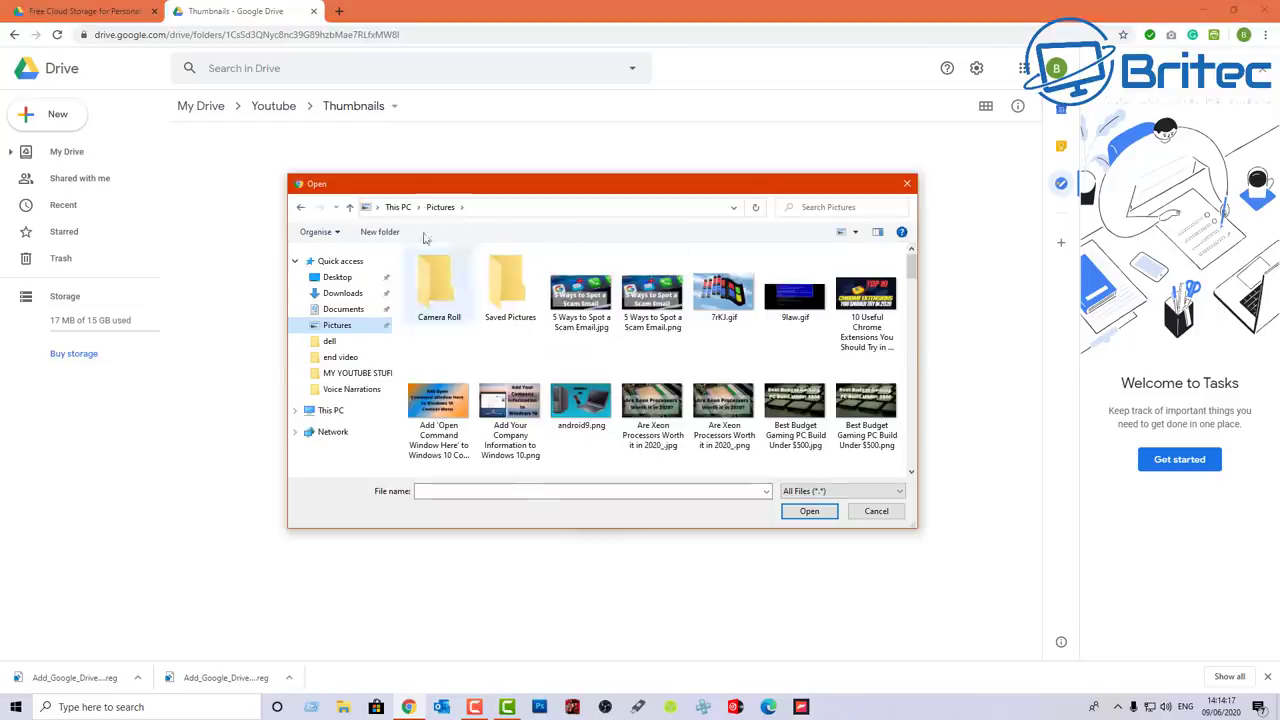
drag(574, 194, 555, 200)
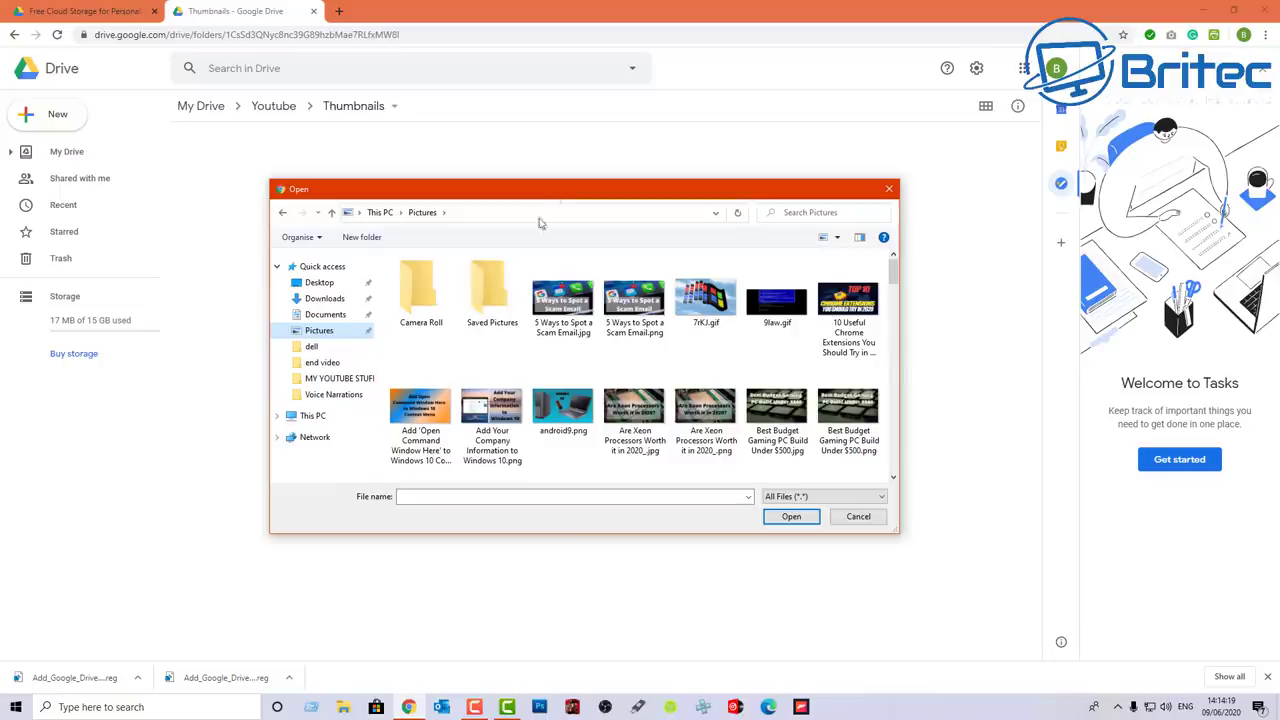
click(561, 304)
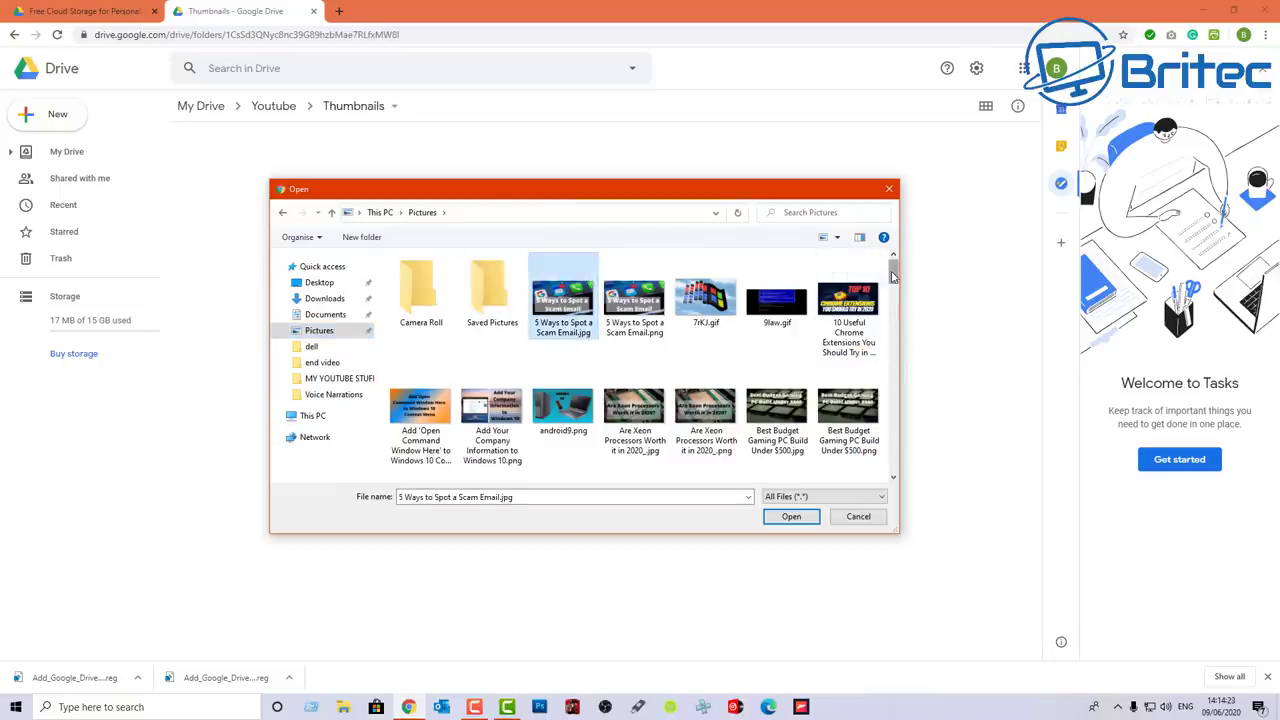
drag(893, 275, 893, 458)
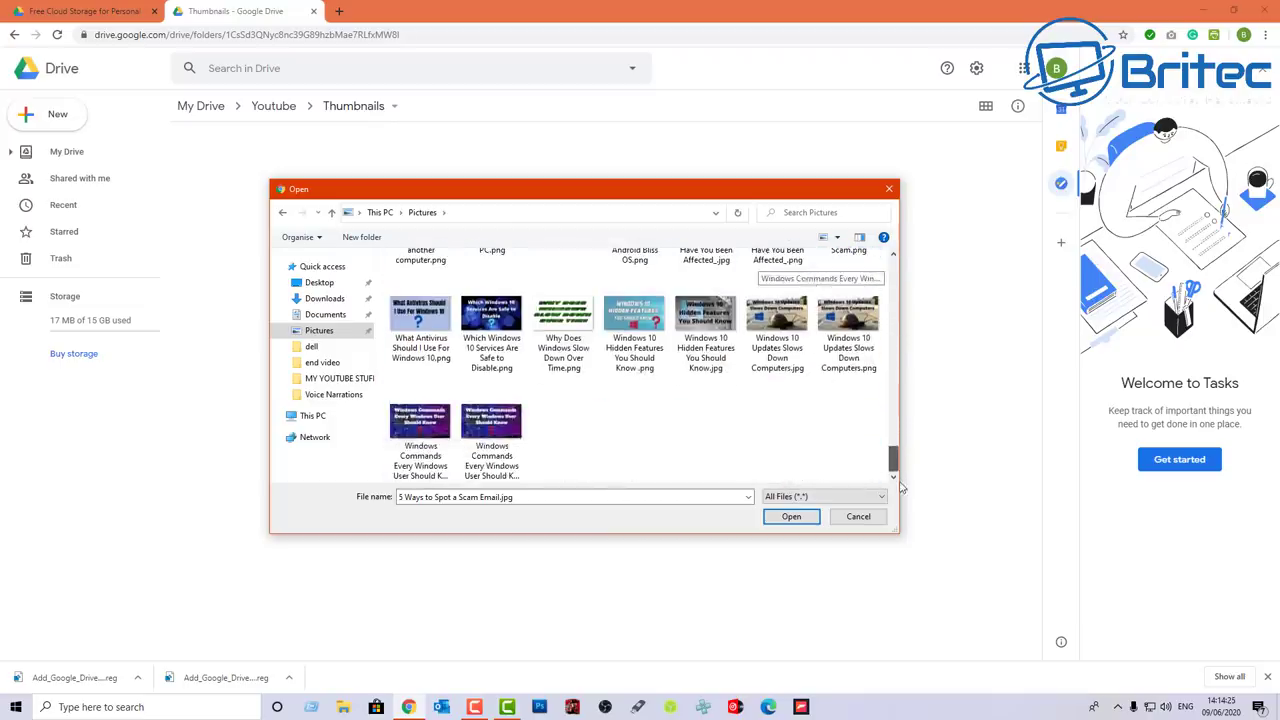
shift+click(475, 455)
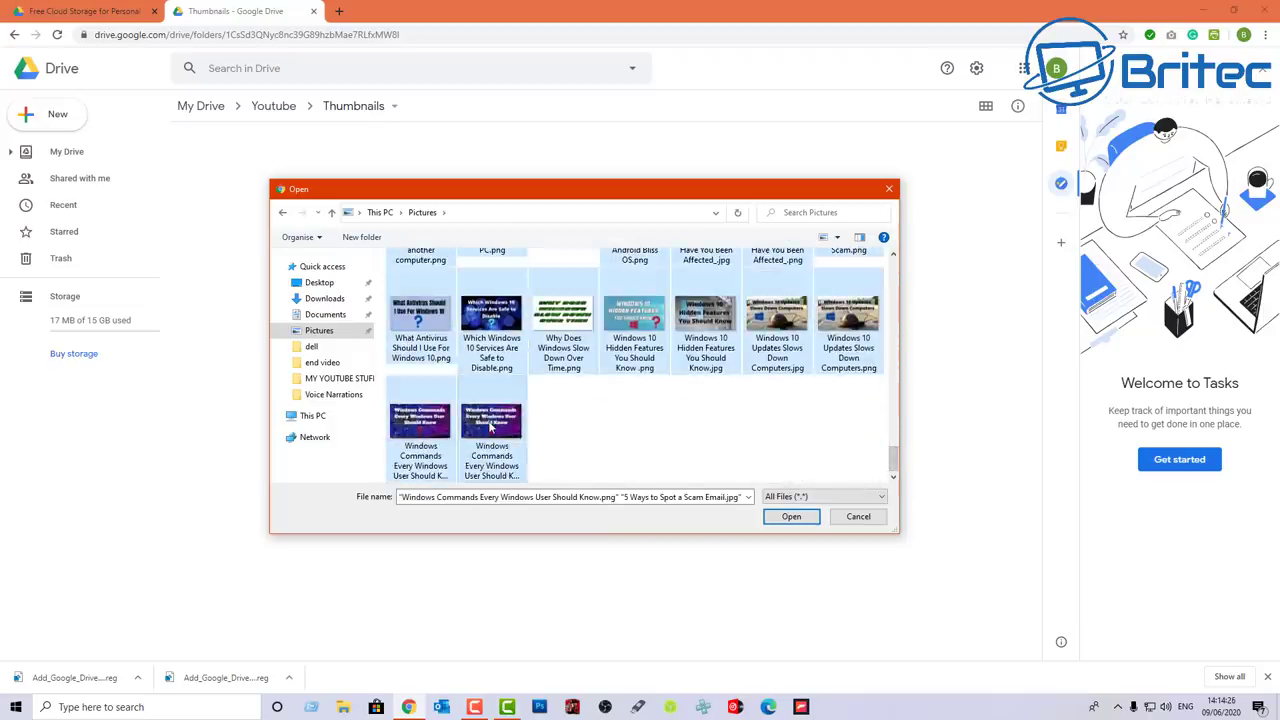
click(787, 517)
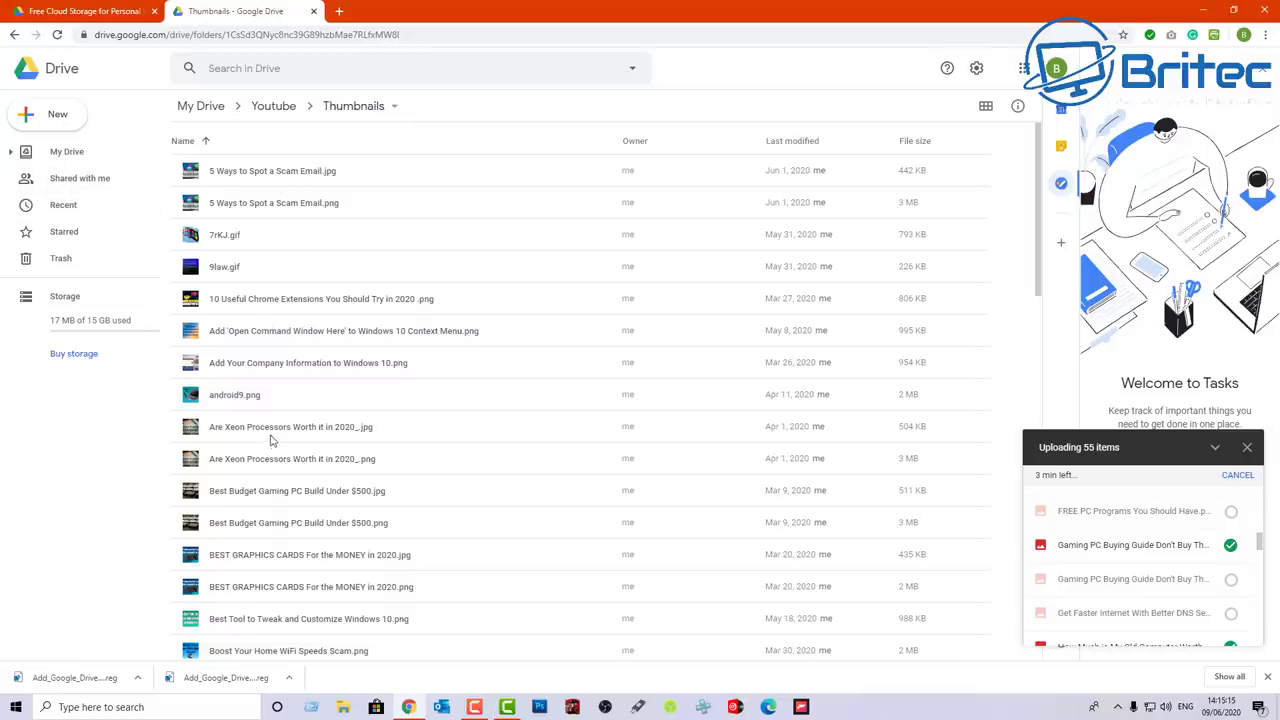
- Reopen My Drive > Youtube > Thumbnails to check the uploads
click(195, 106)
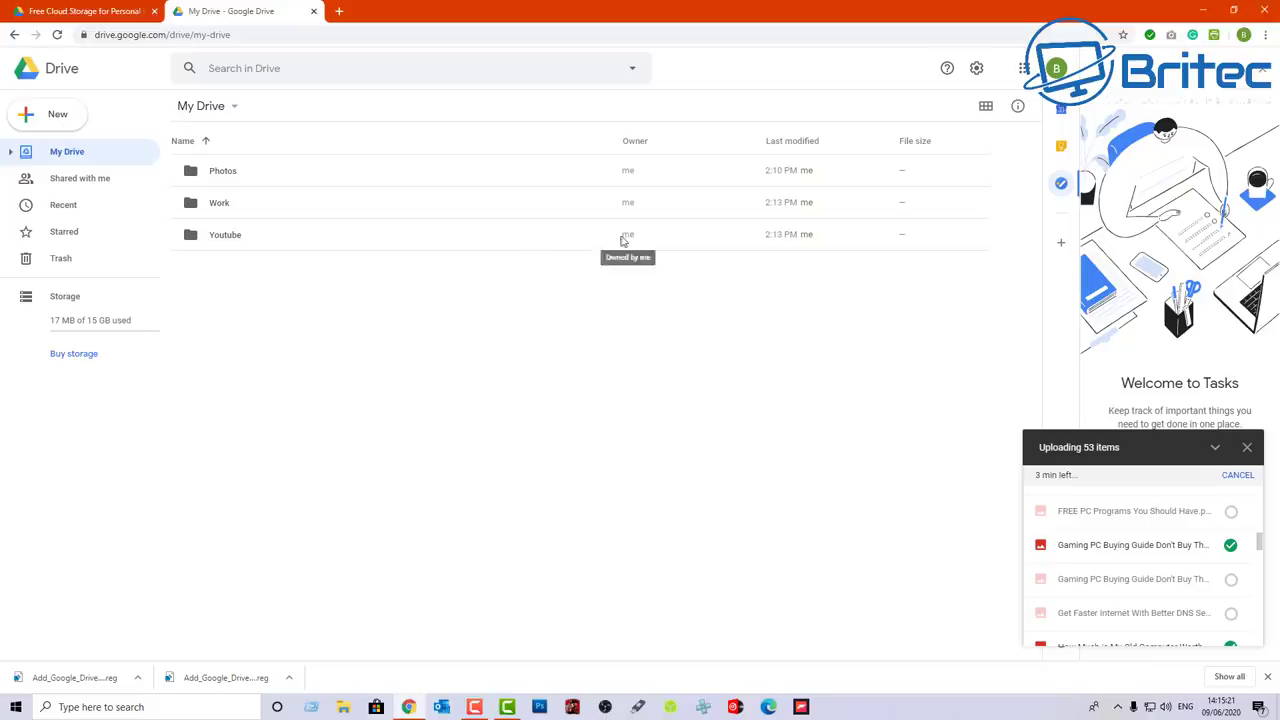
double_click(240, 237)
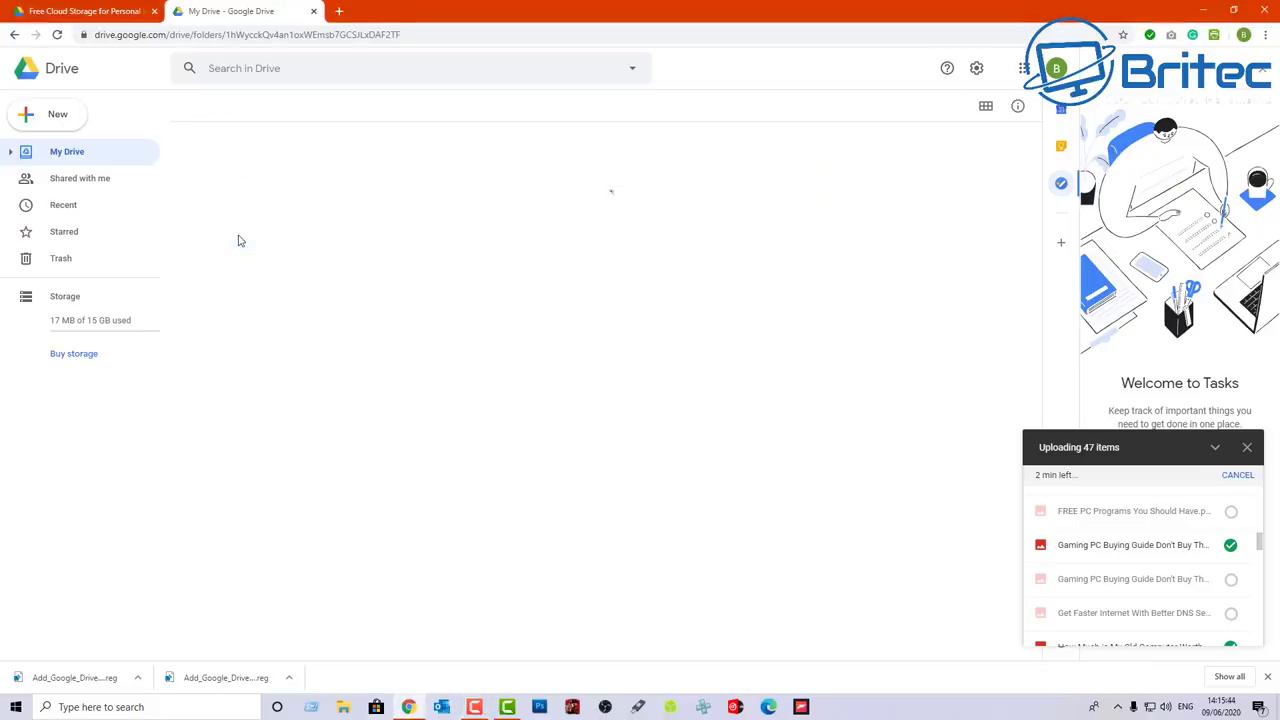
double_click(235, 175)
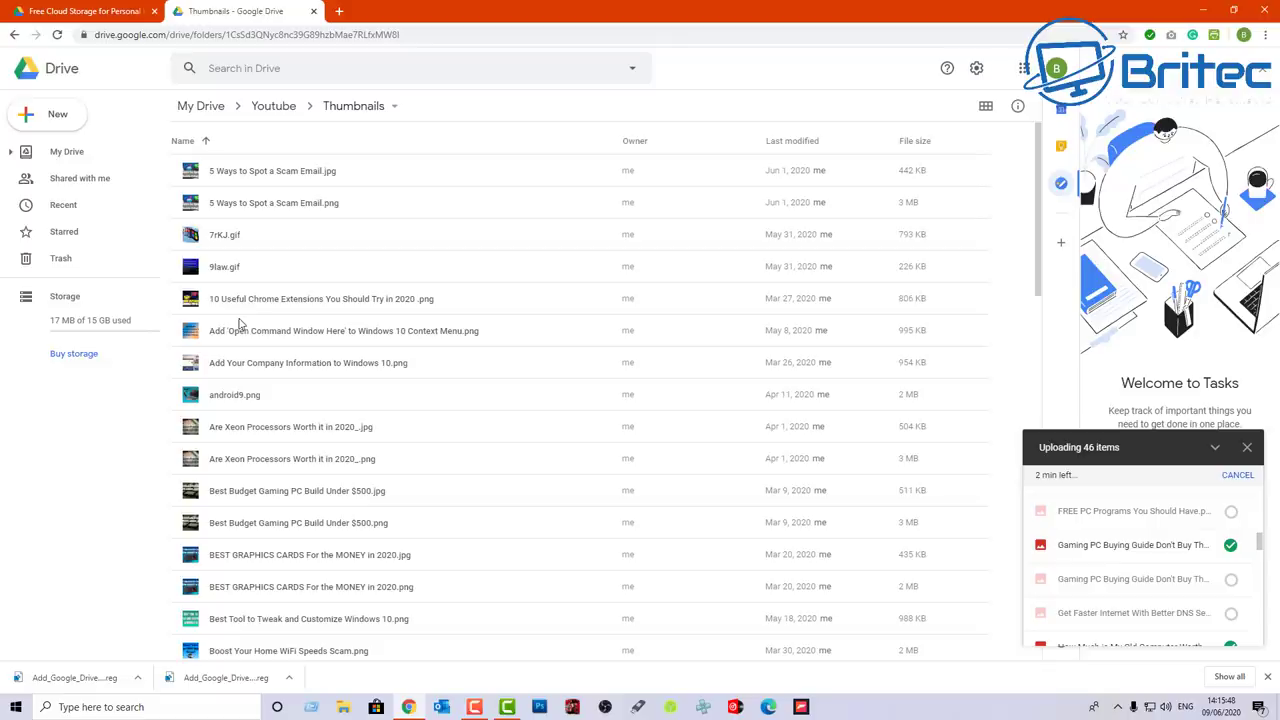
- Remove 9law.gif from Thumbnails and view it in the Trash
click(204, 270)
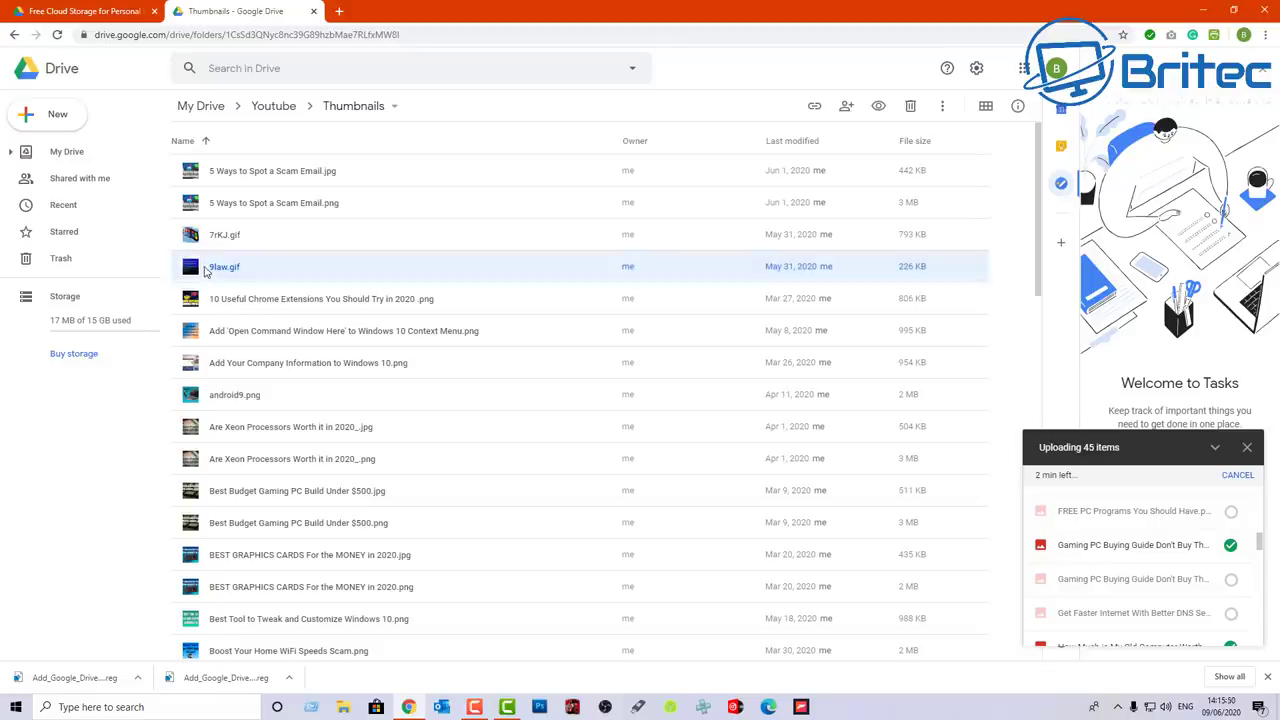
right_click(204, 271)
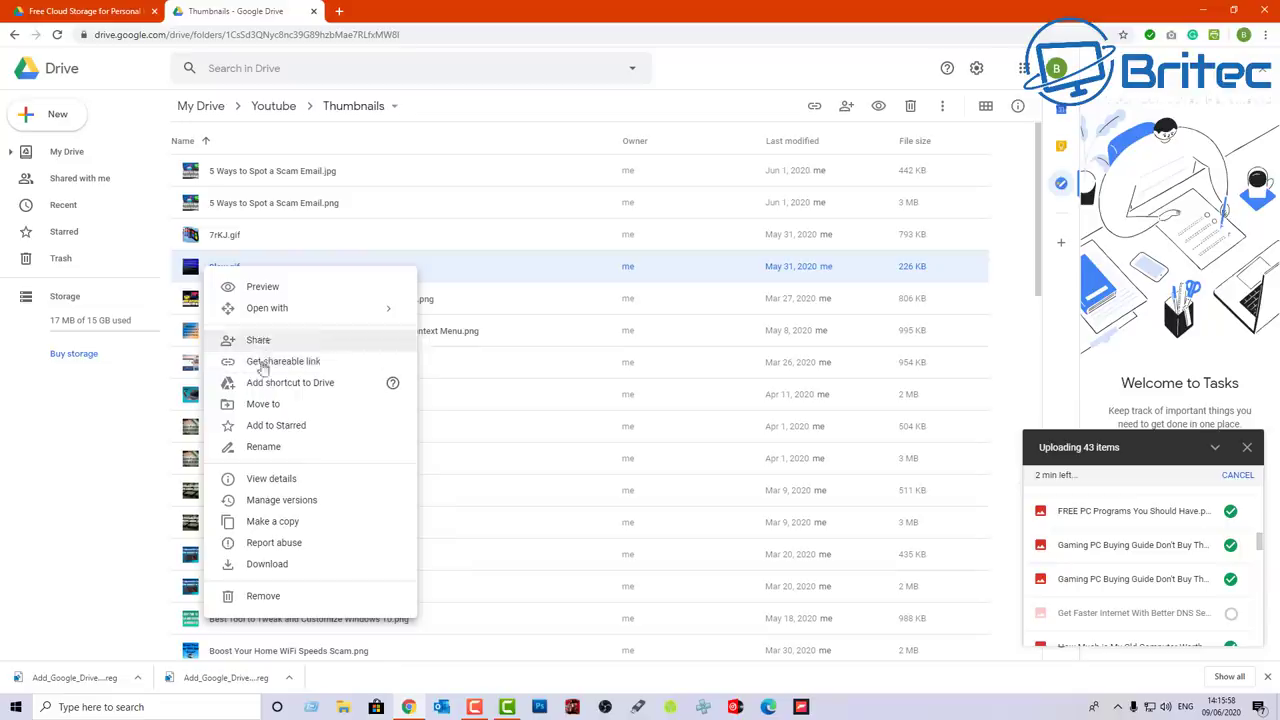
click(263, 596)
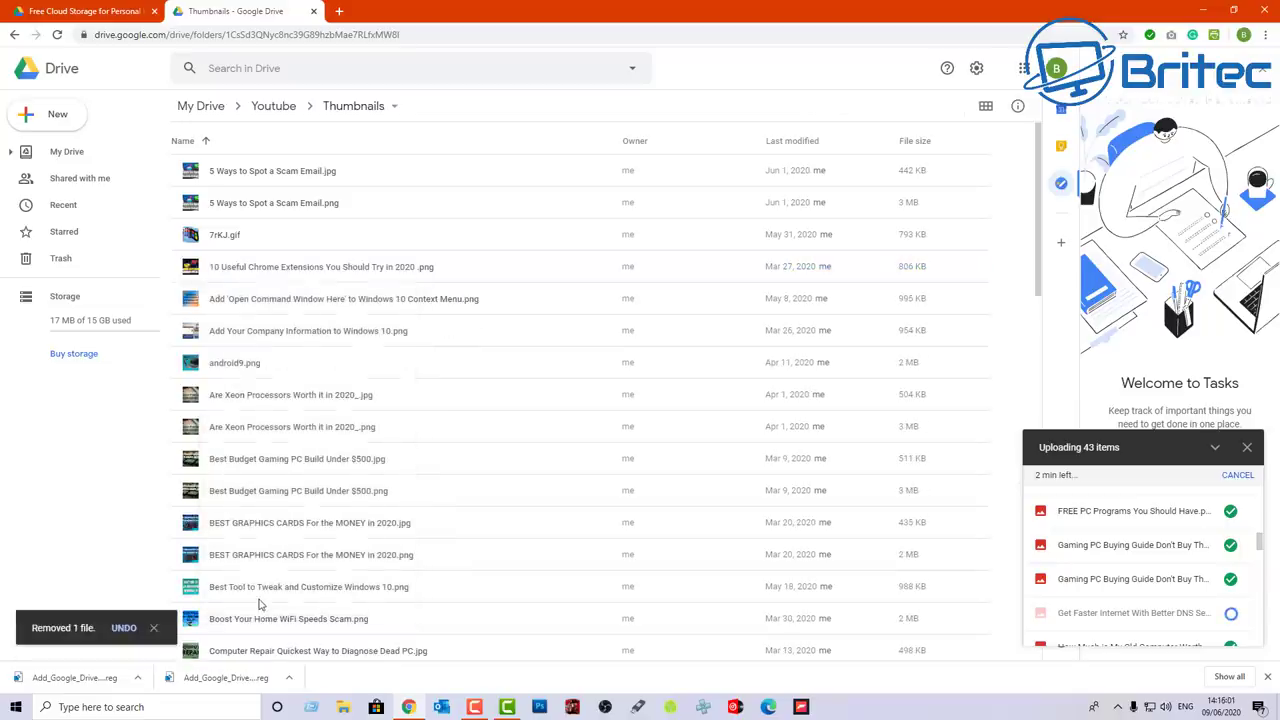
click(64, 263)
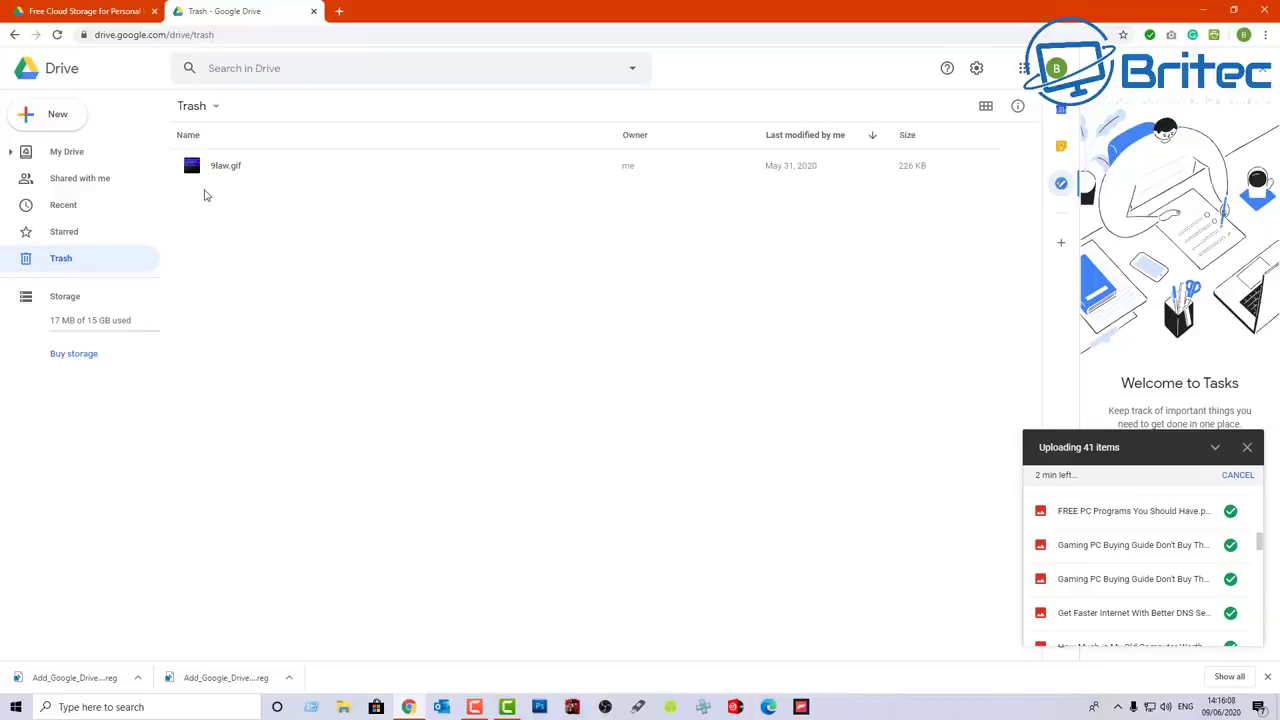
- Permanently delete 9aw.gif from Trash, leaving the rest of Trash unemptied
click(222, 170)
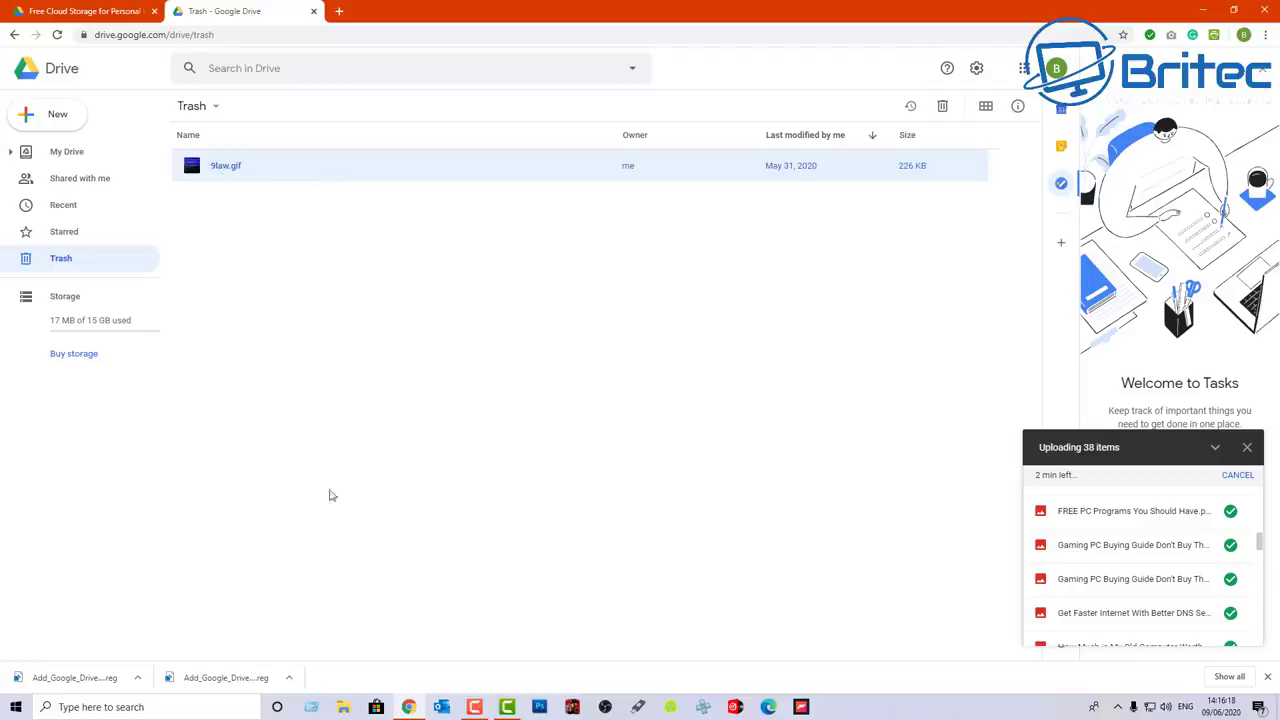
click(941, 108)
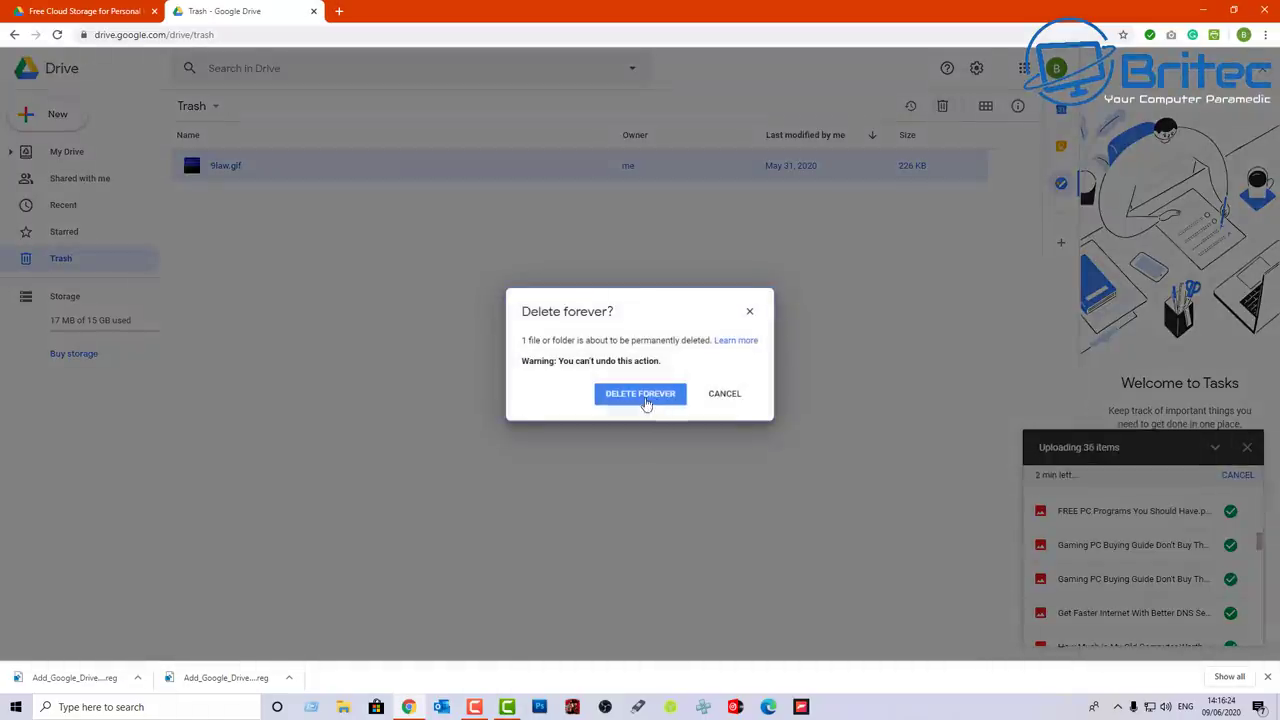
click(645, 400)
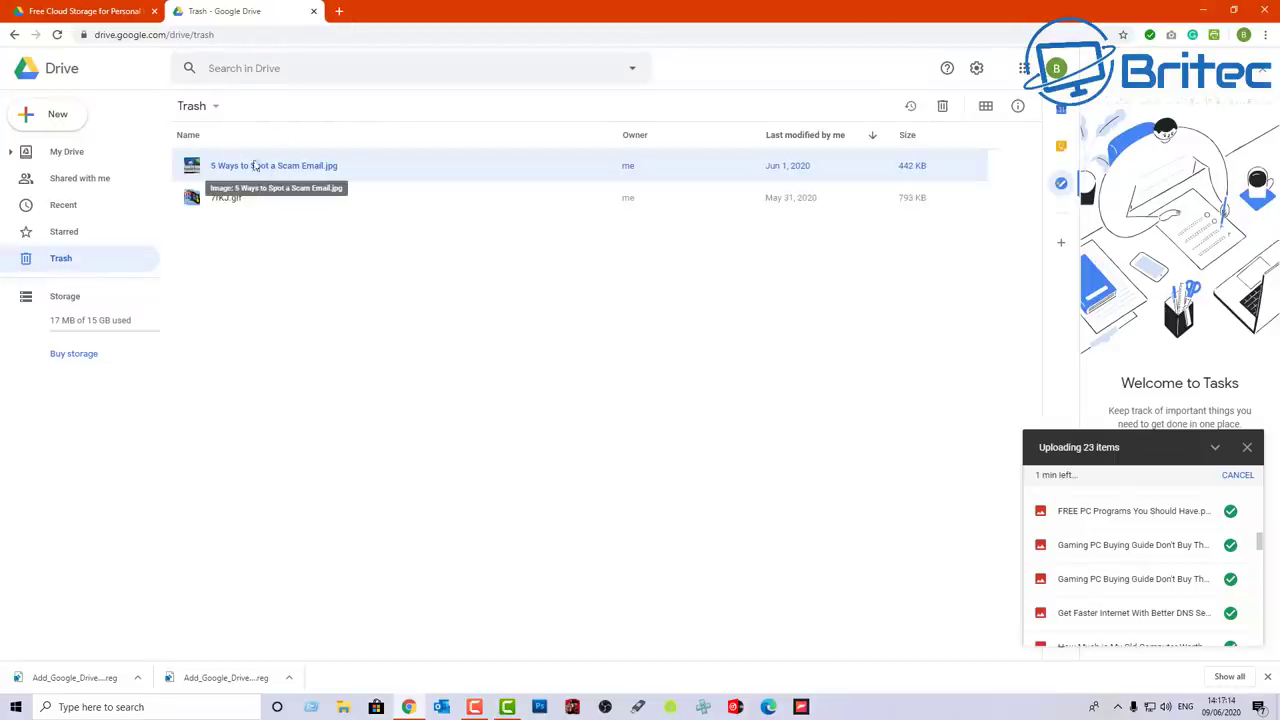
click(213, 109)
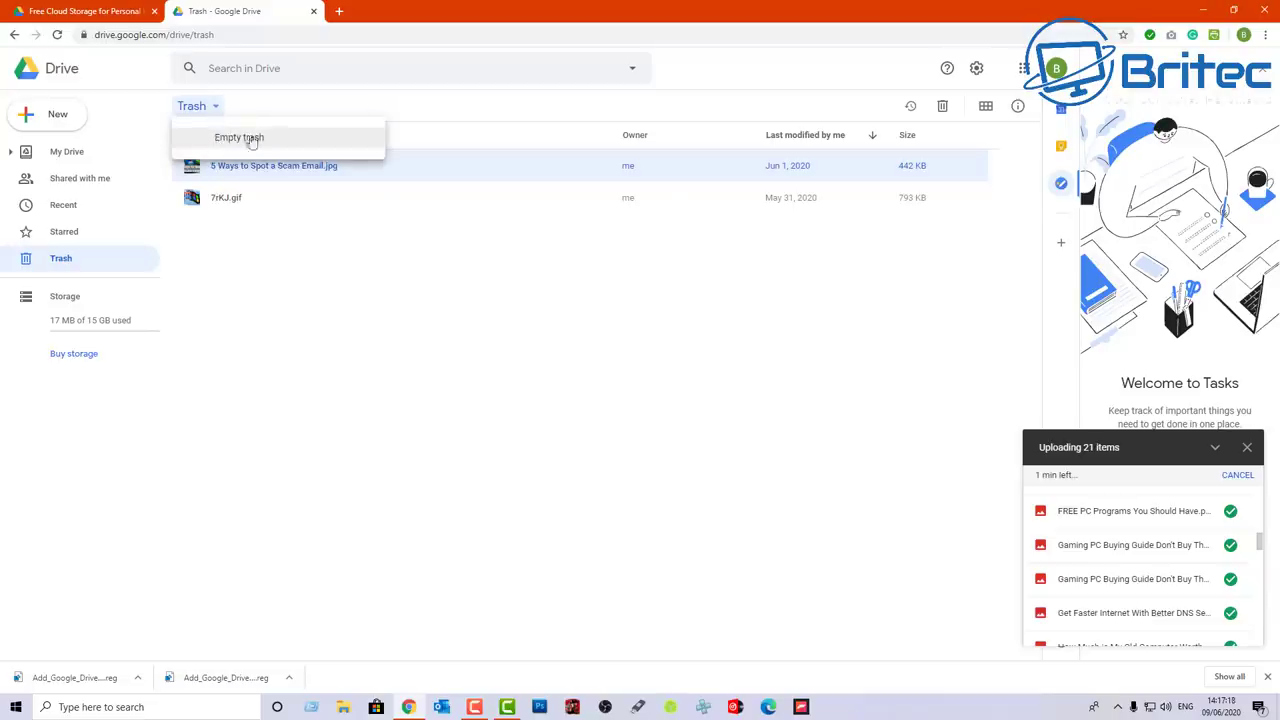
click(303, 292)
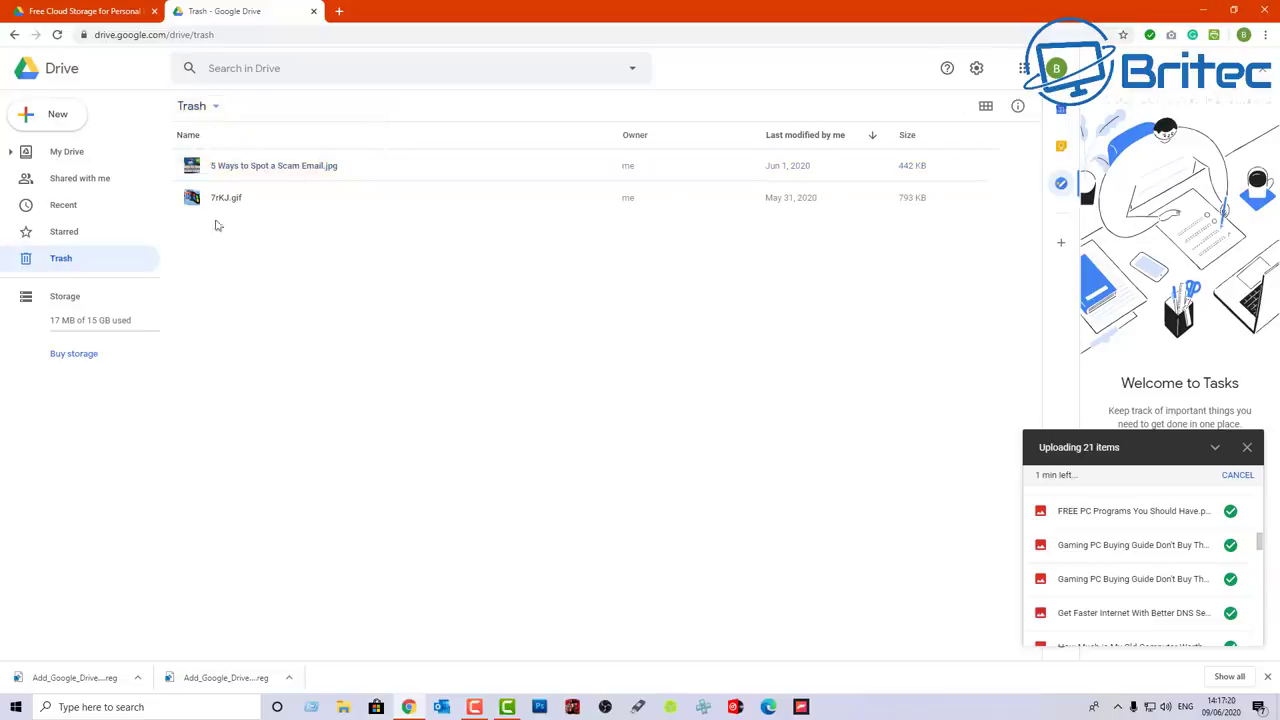
- Permanently delete '5 Ways to Spot a Scam Email.jpg' from Trash
click(304, 177)
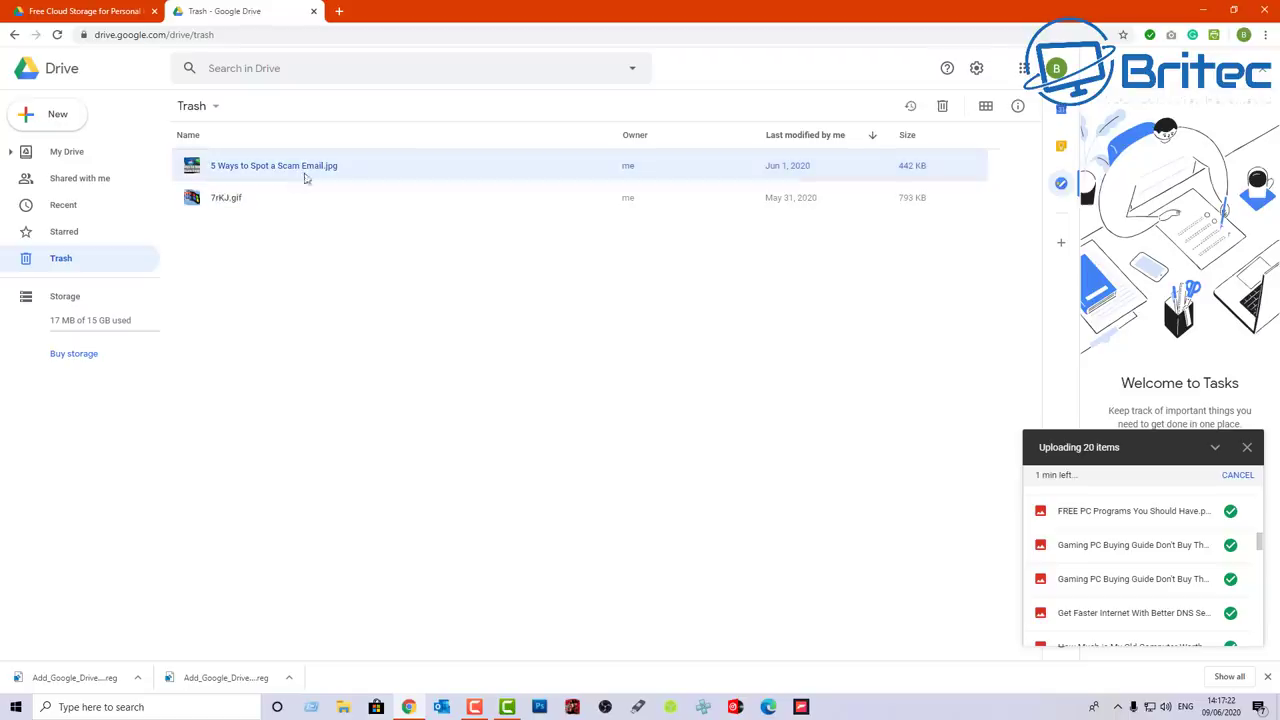
click(942, 105)
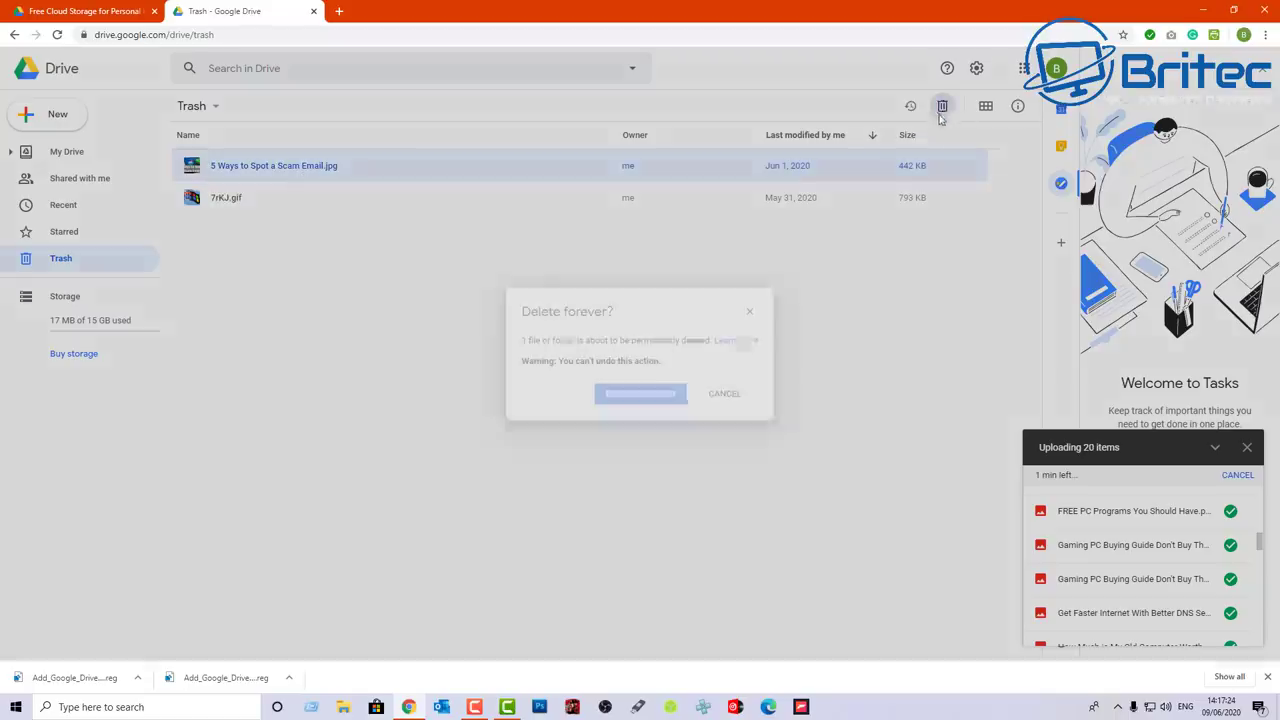
click(636, 396)
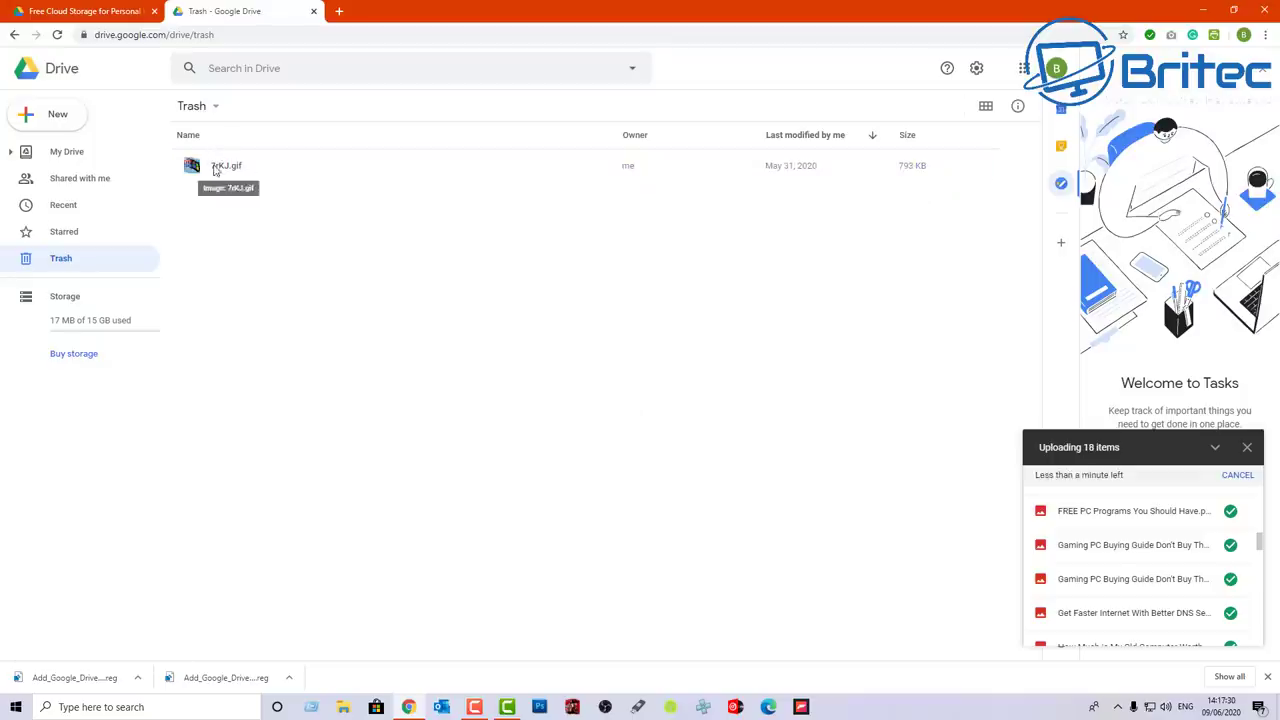
- Restore 7rKJ.gif from Trash and go back to My Drive
click(213, 171)
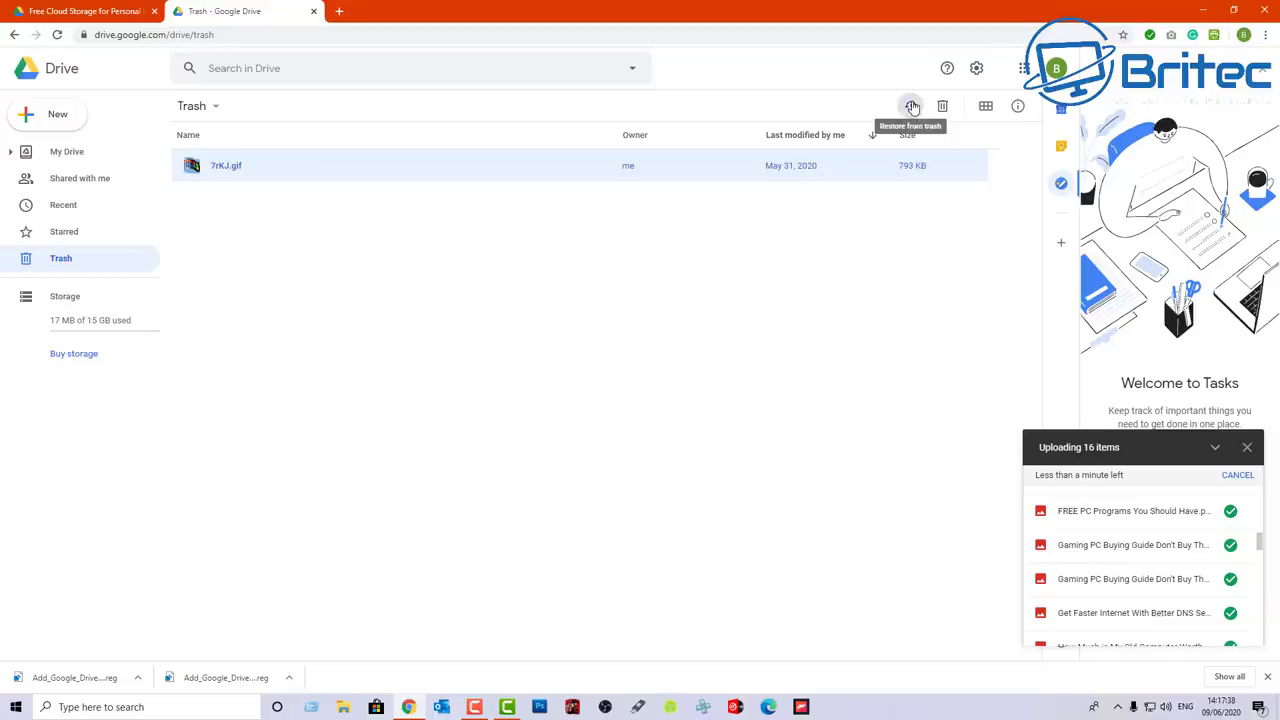
click(912, 107)
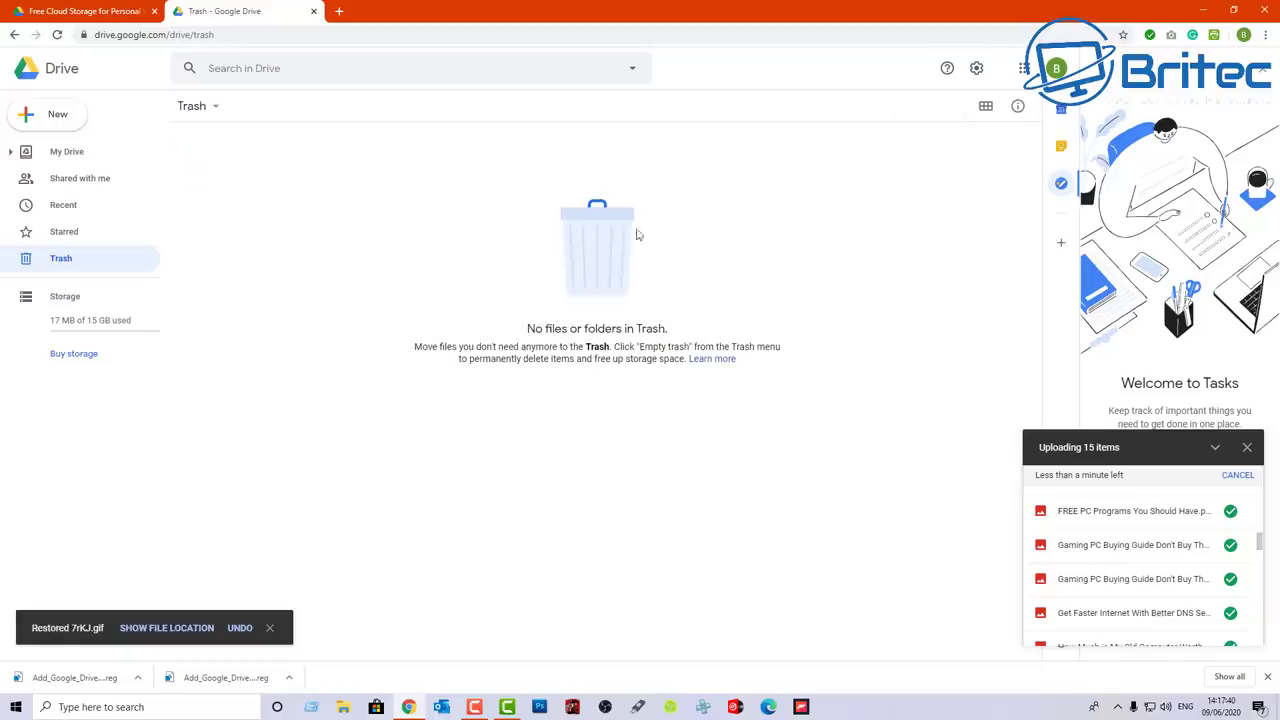
click(70, 153)
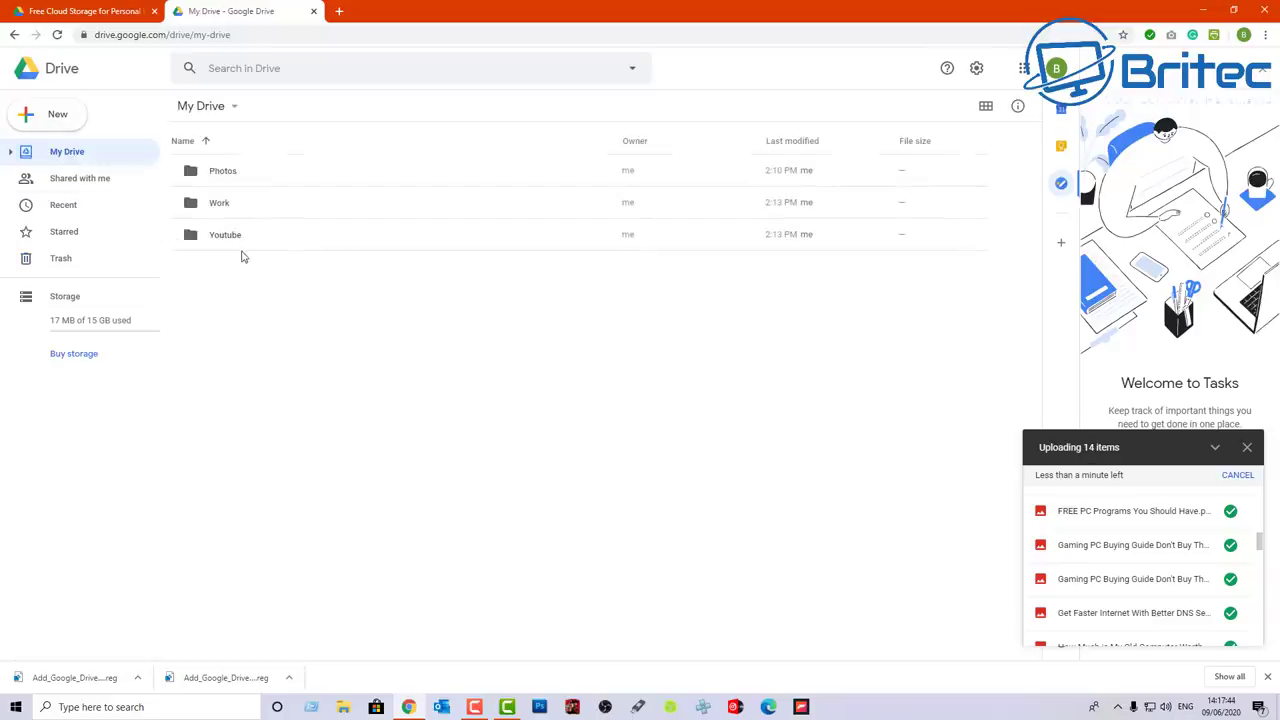
- Go into Youtube > Thumbnails and preview the 7rKJ.gif animation, then close the preview
double_click(231, 235)
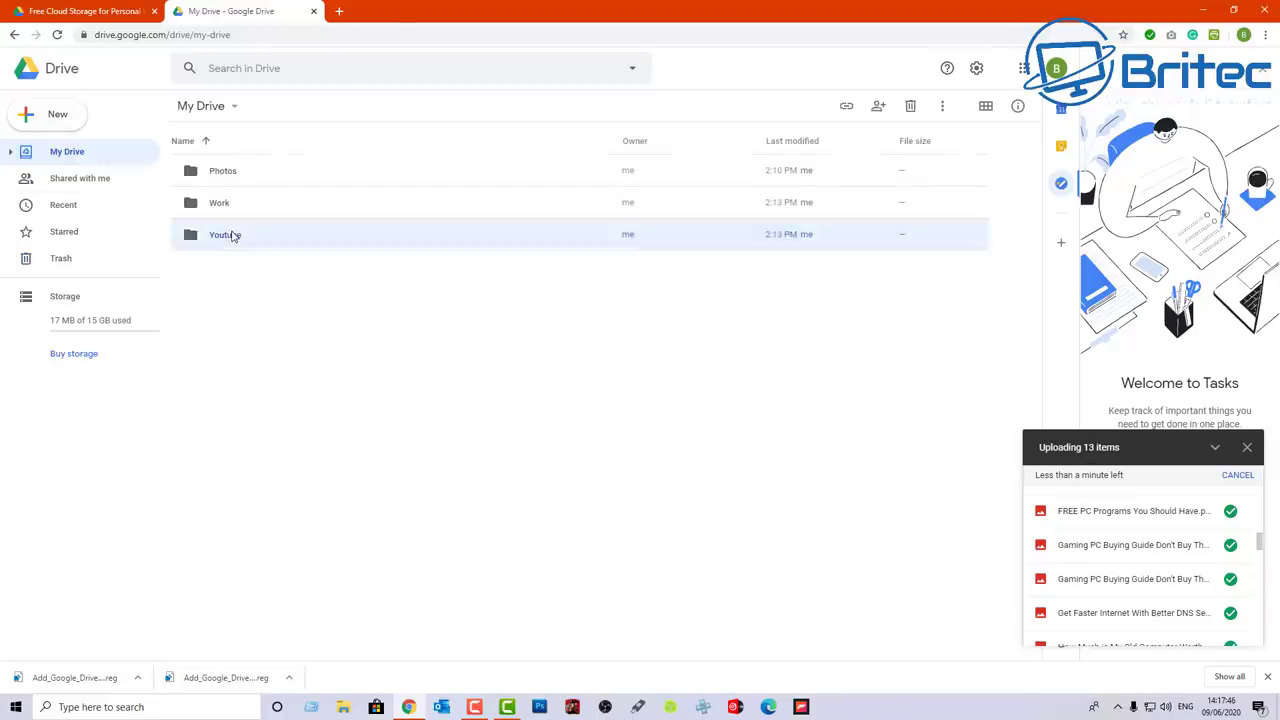
double_click(229, 170)
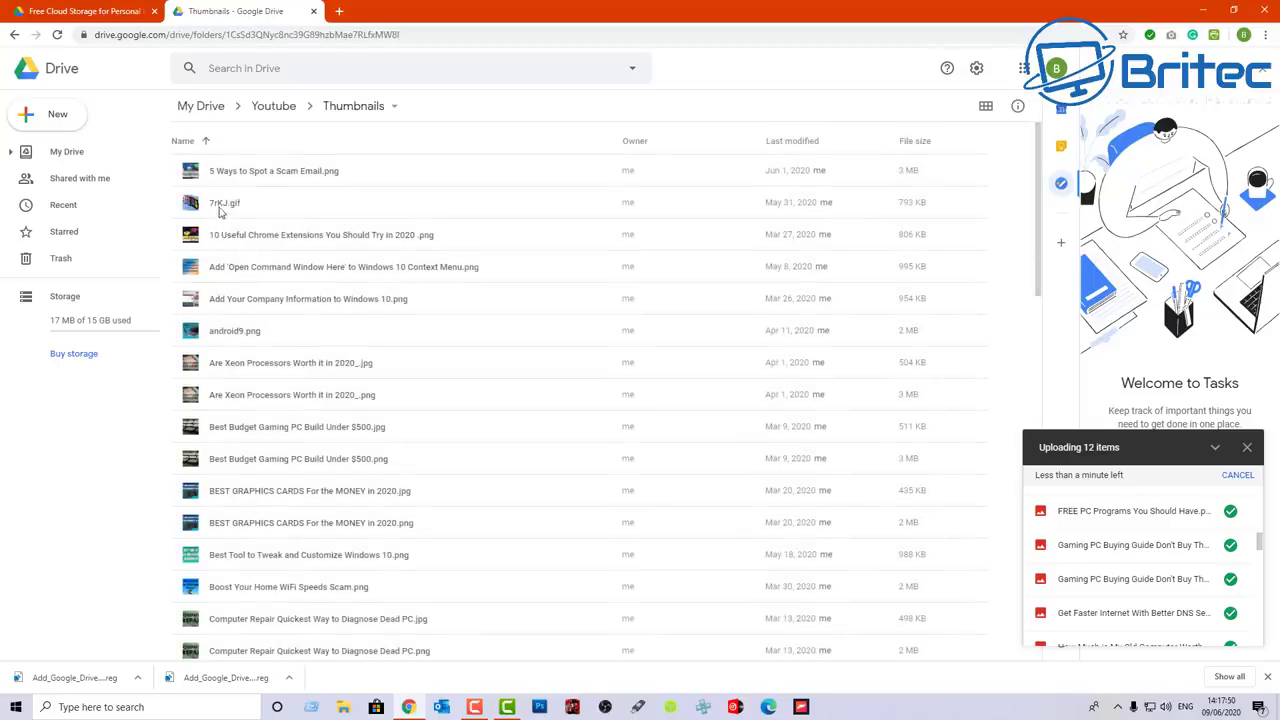
right_click(222, 206)
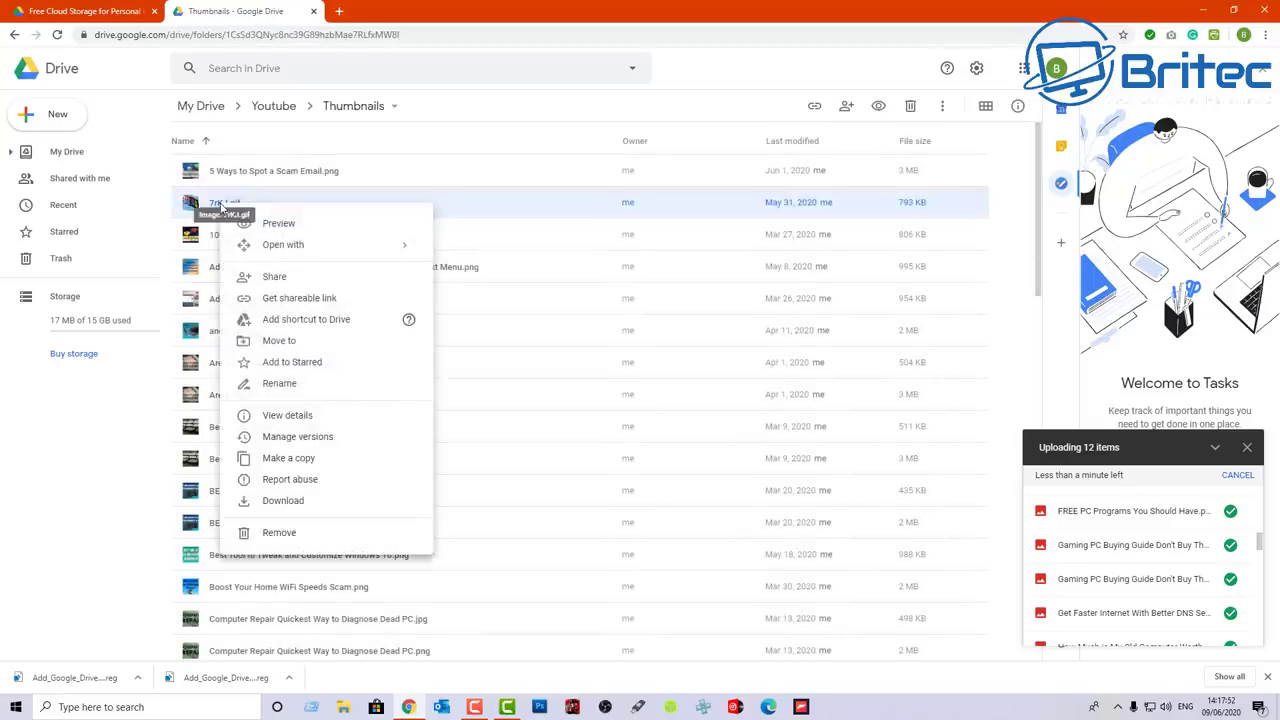
click(280, 224)
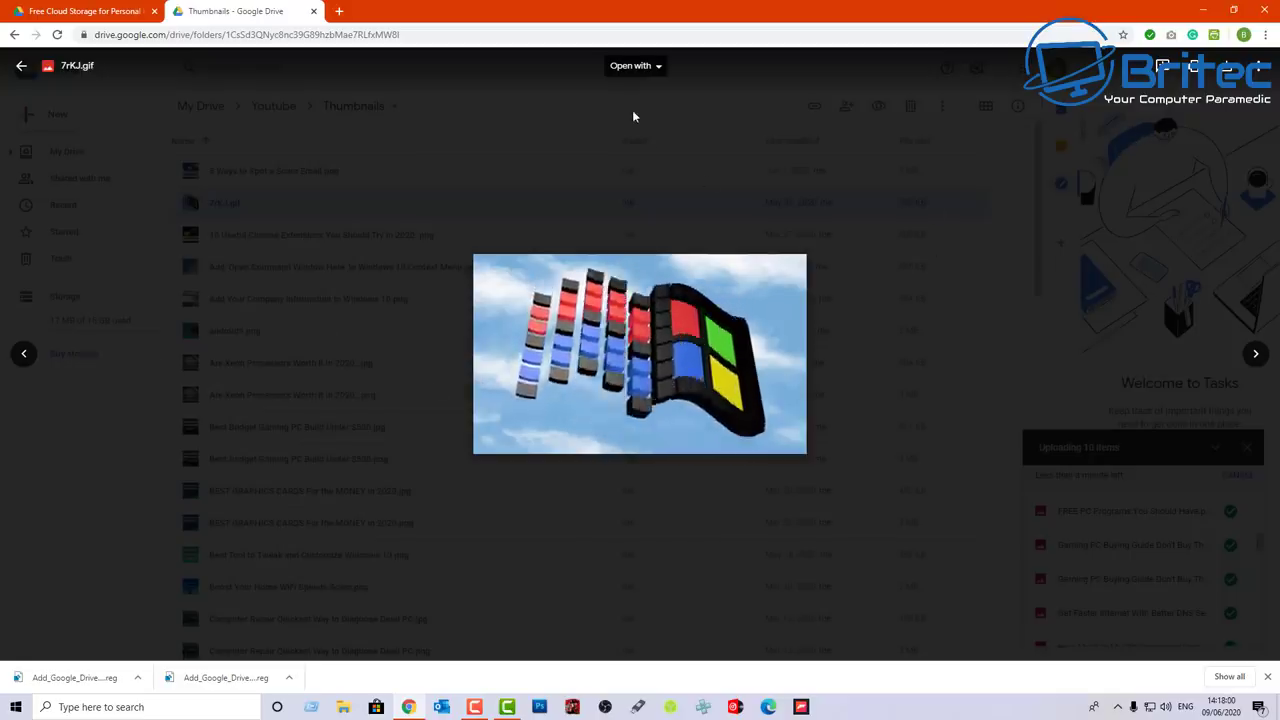
click(8, 65)
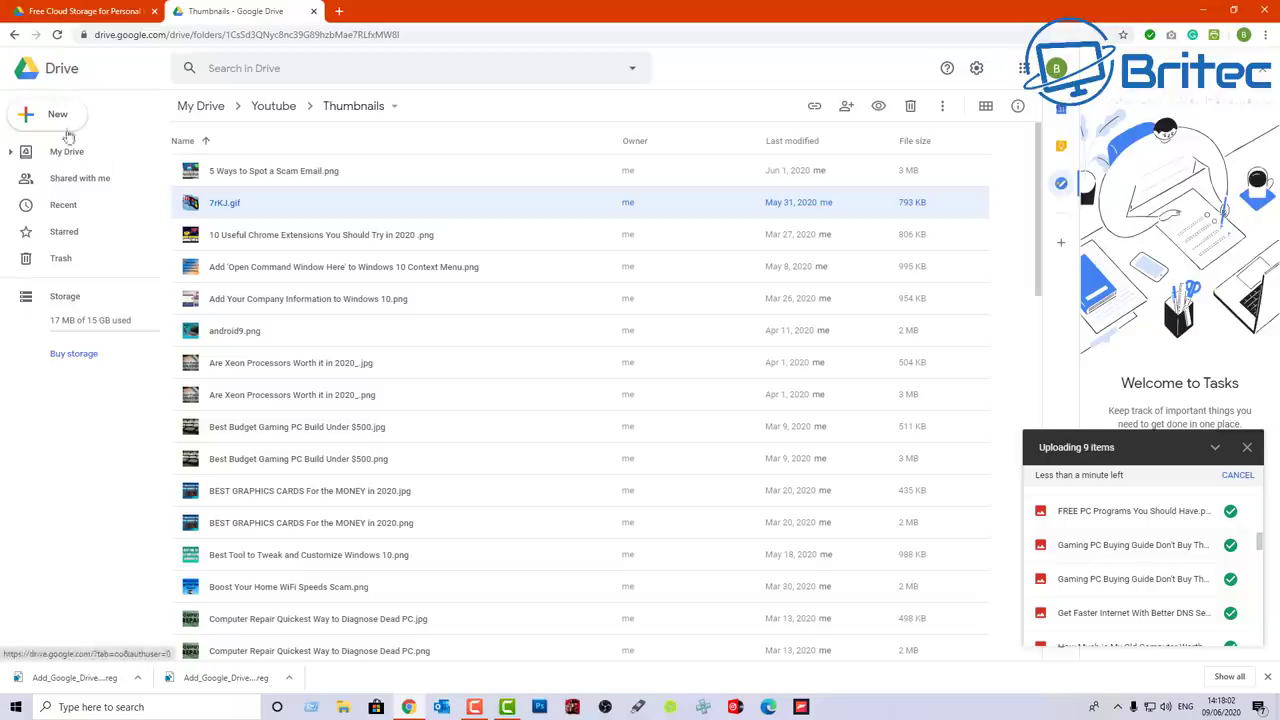
right_click(212, 205)
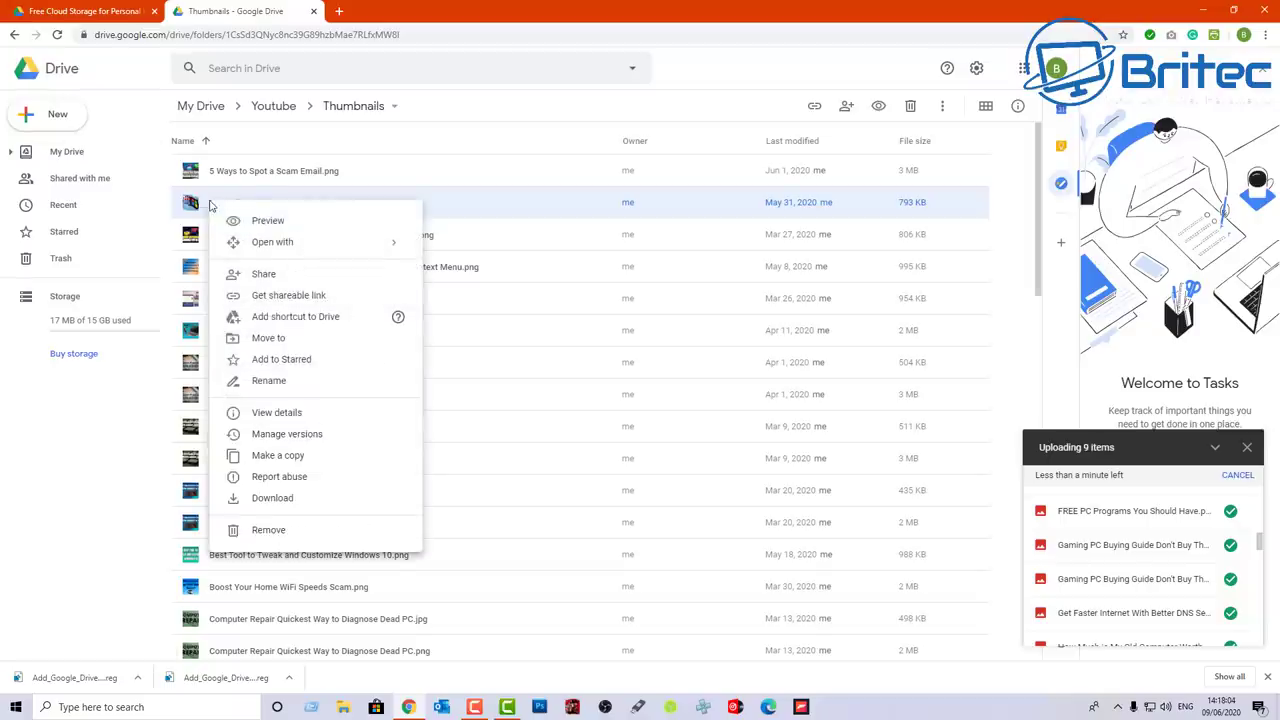
mouse_move(277, 245)
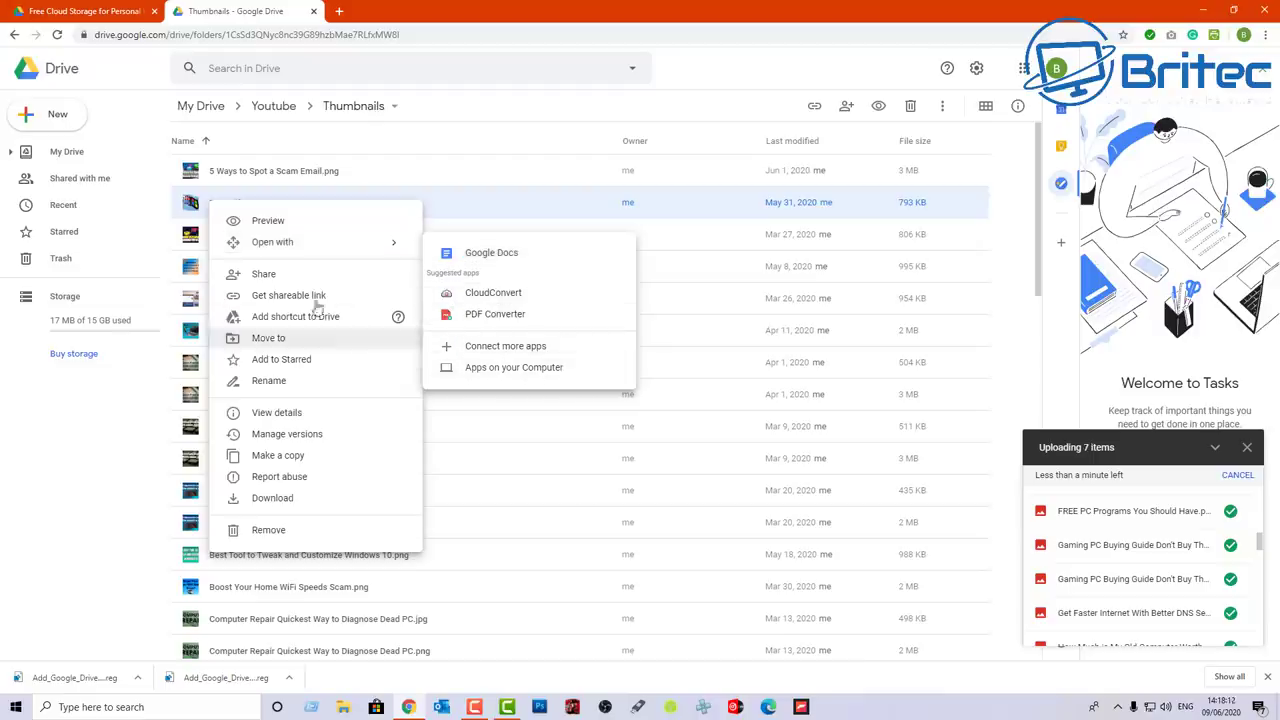
click(256, 280)
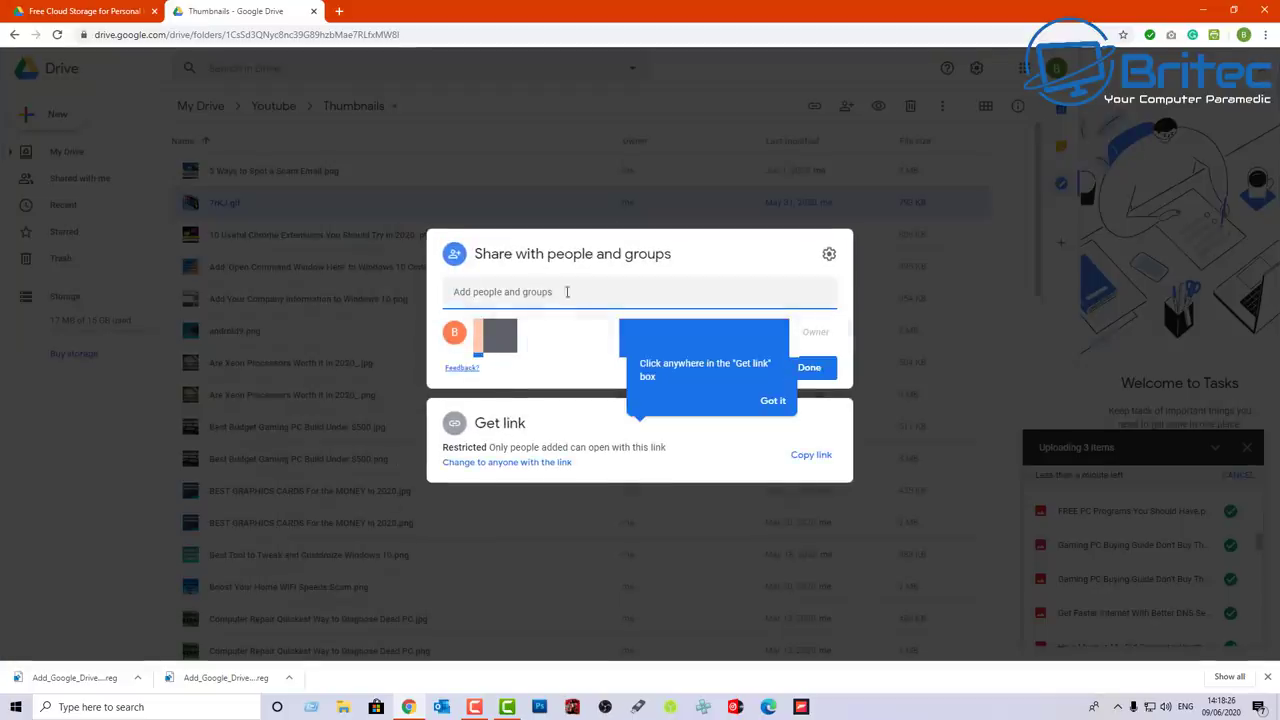
click(715, 552)
right_click(222, 204)
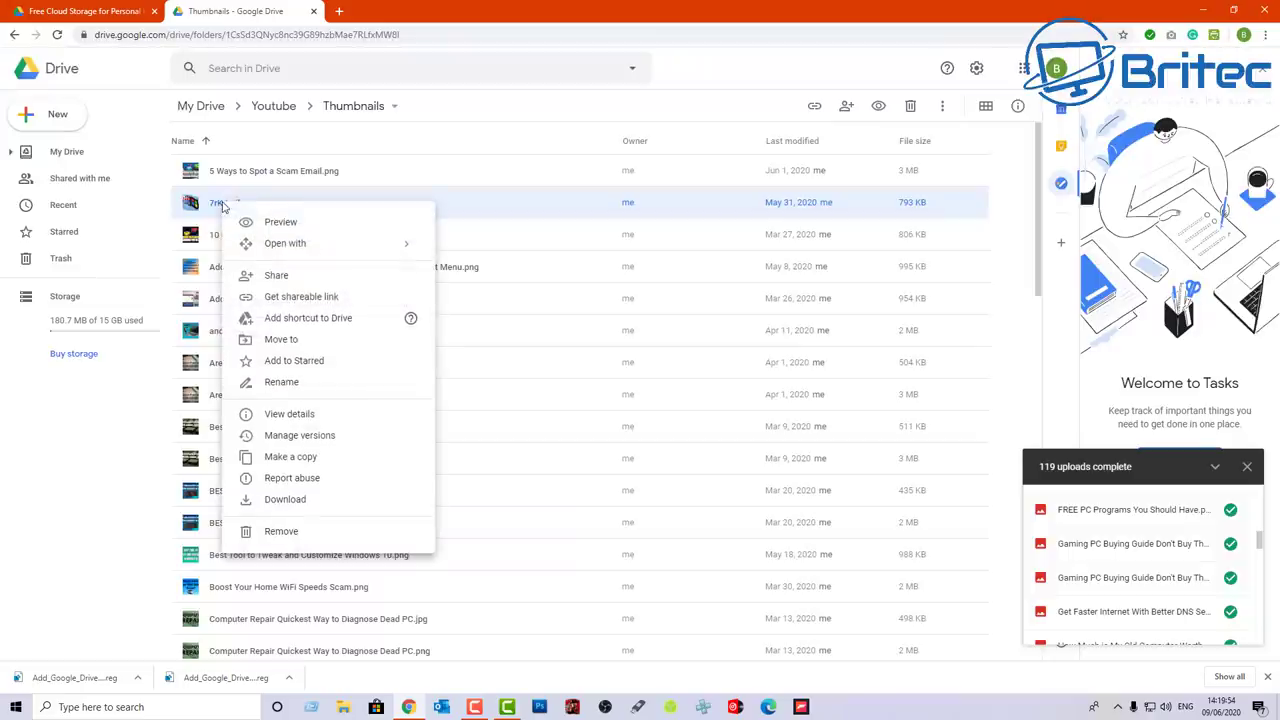
click(337, 299)
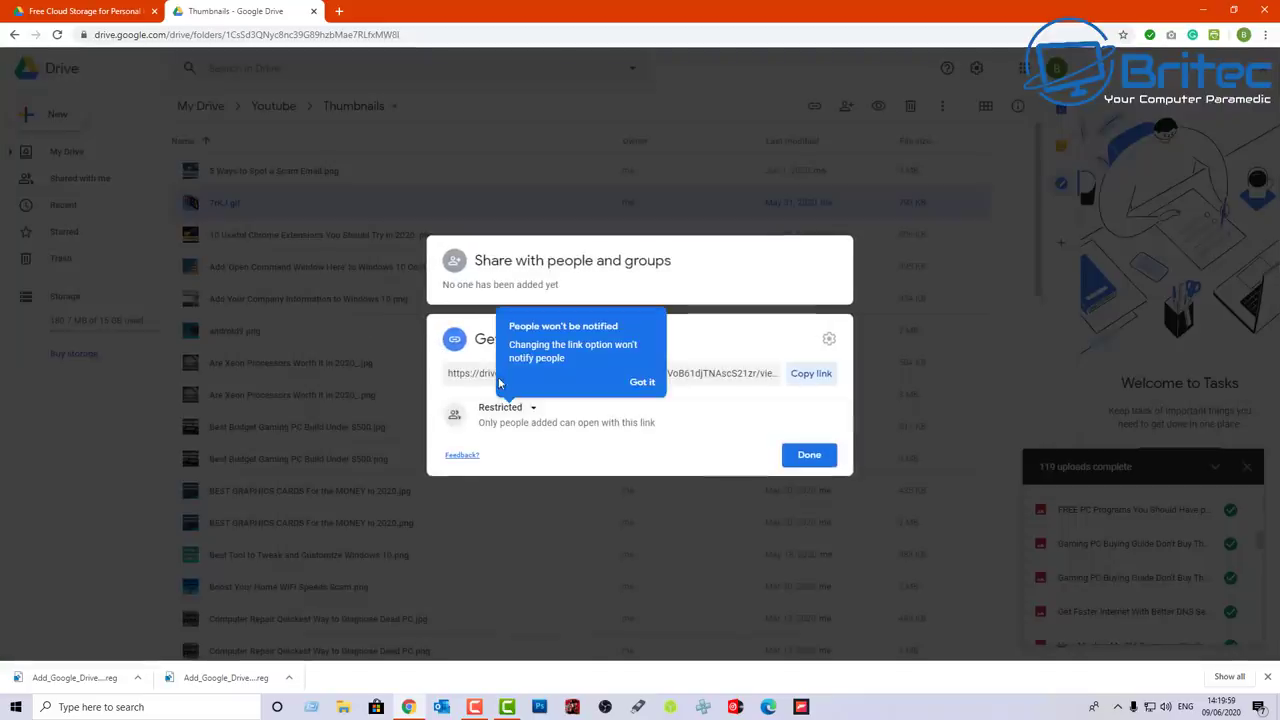
click(641, 382)
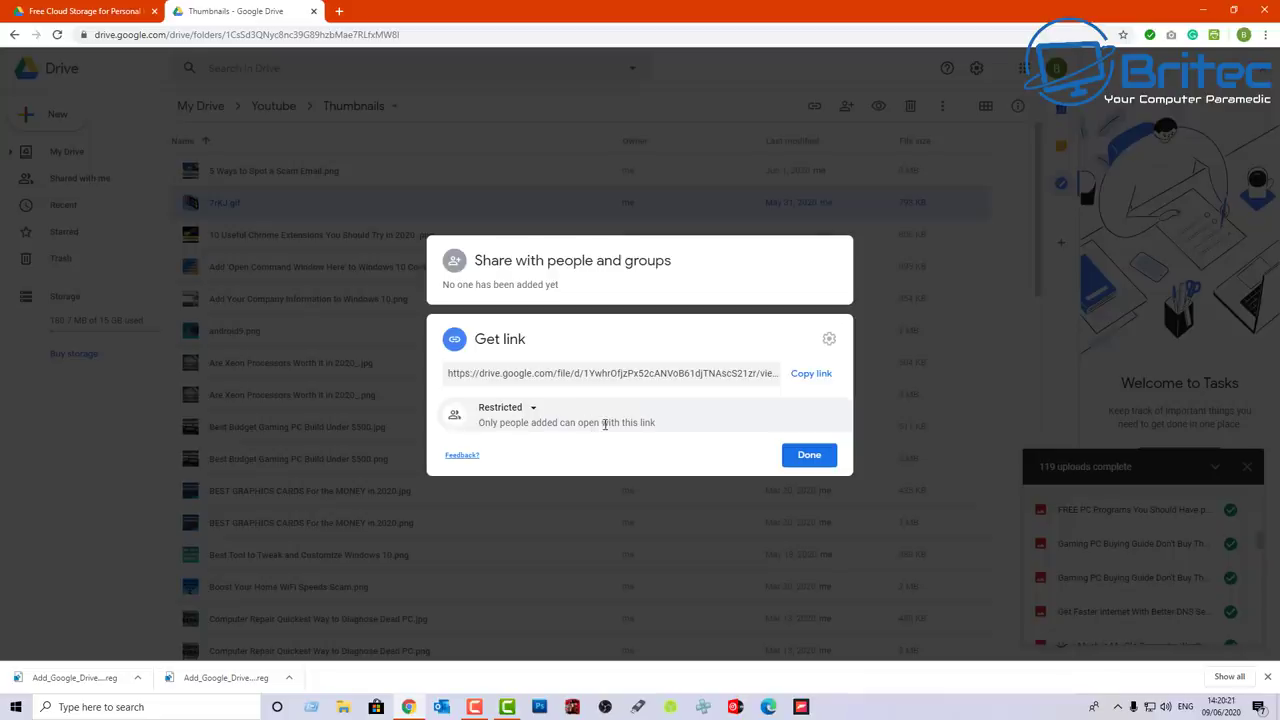
click(533, 409)
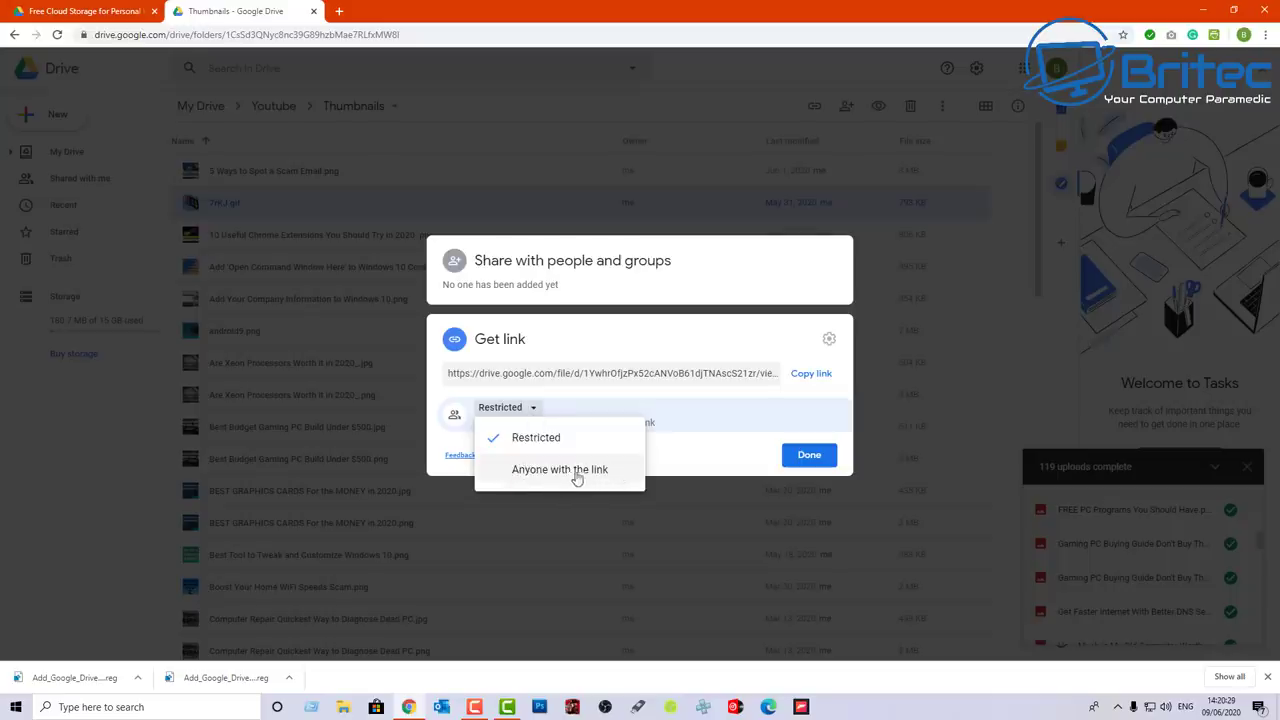
click(676, 448)
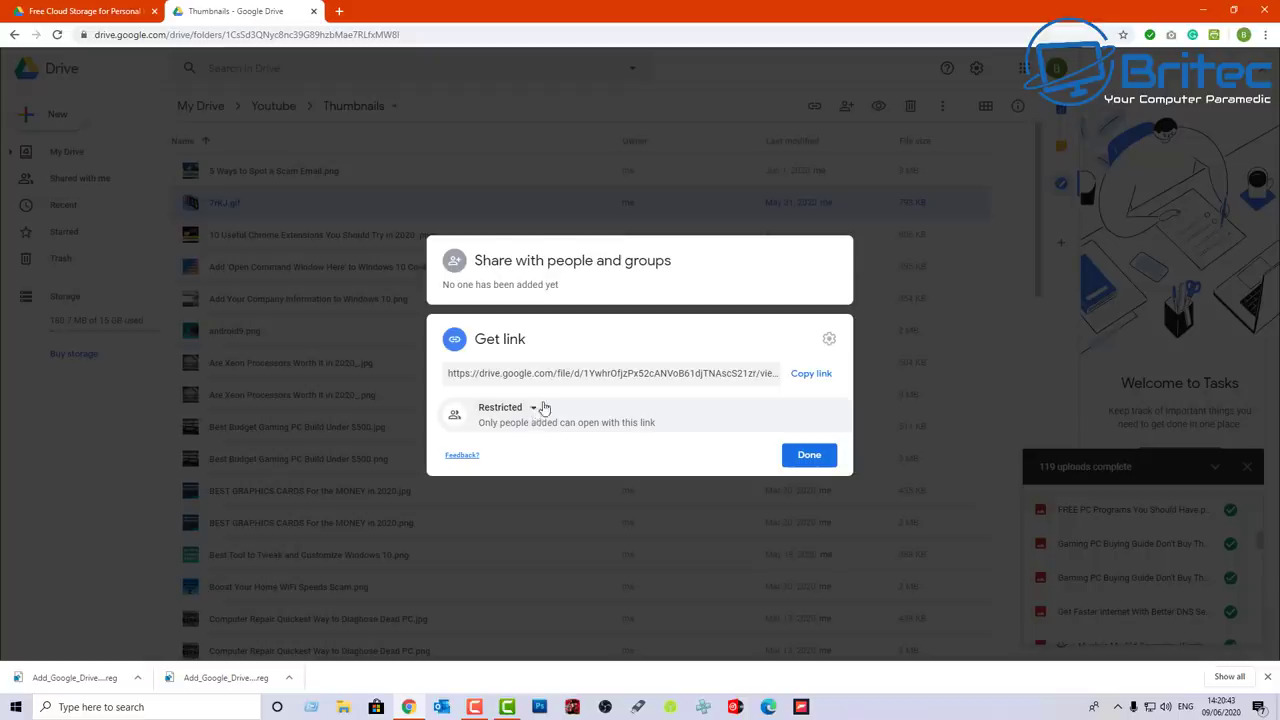
click(532, 409)
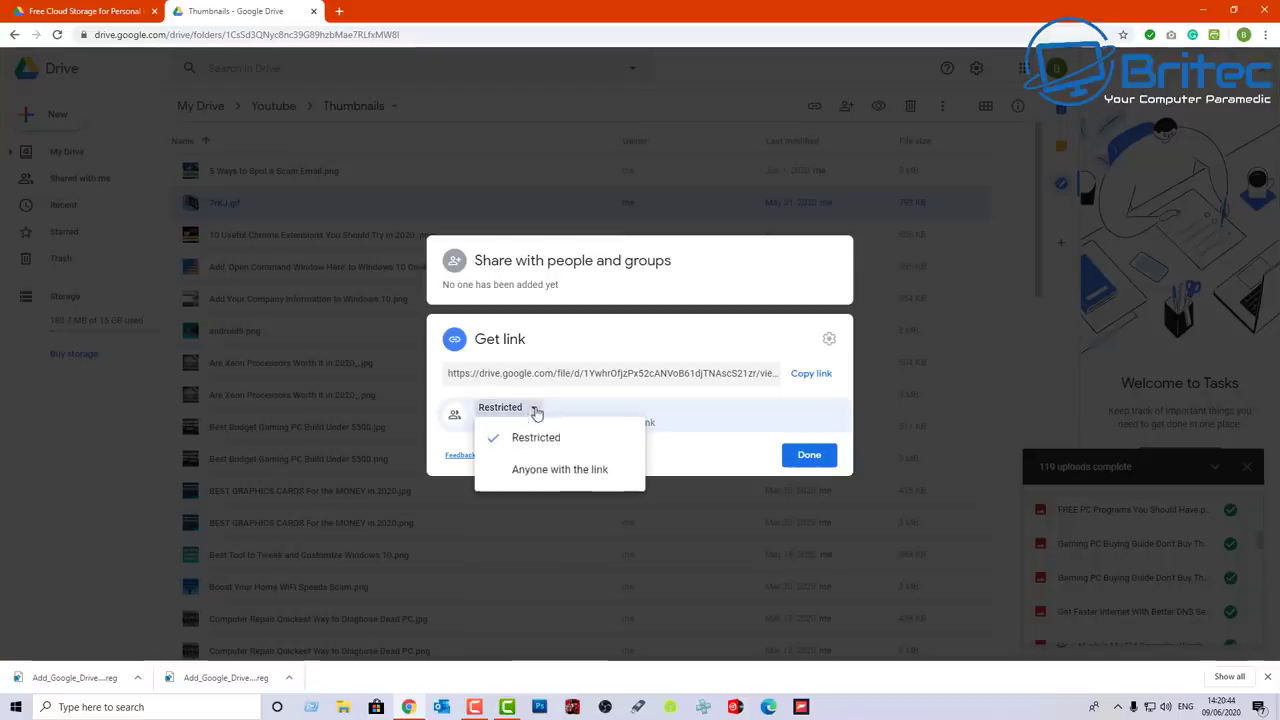
click(686, 452)
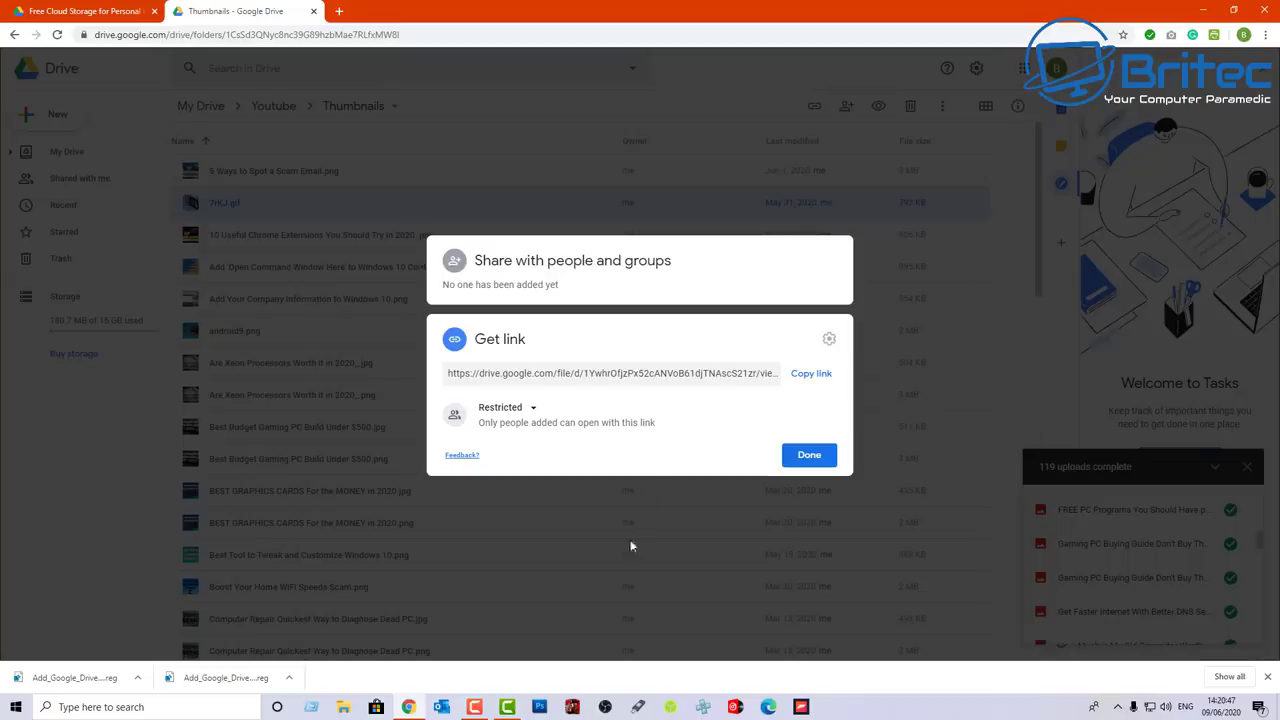
click(591, 543)
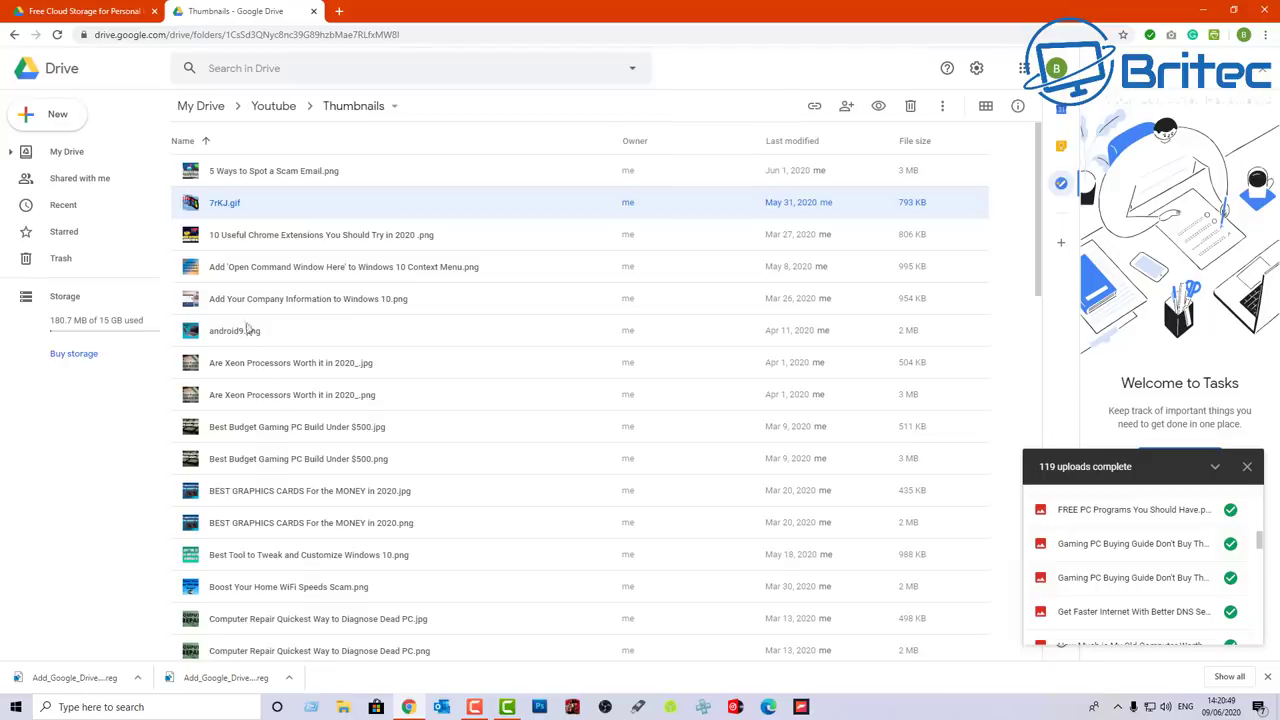
right_click(226, 206)
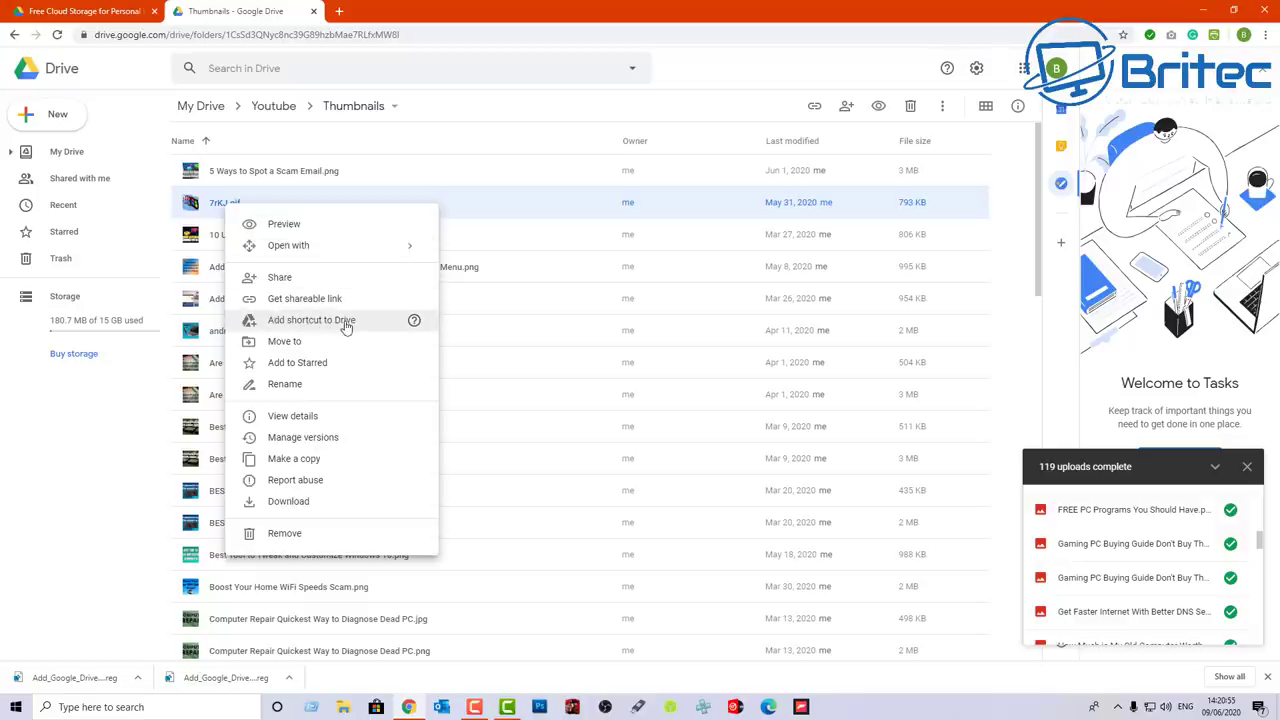
click(280, 341)
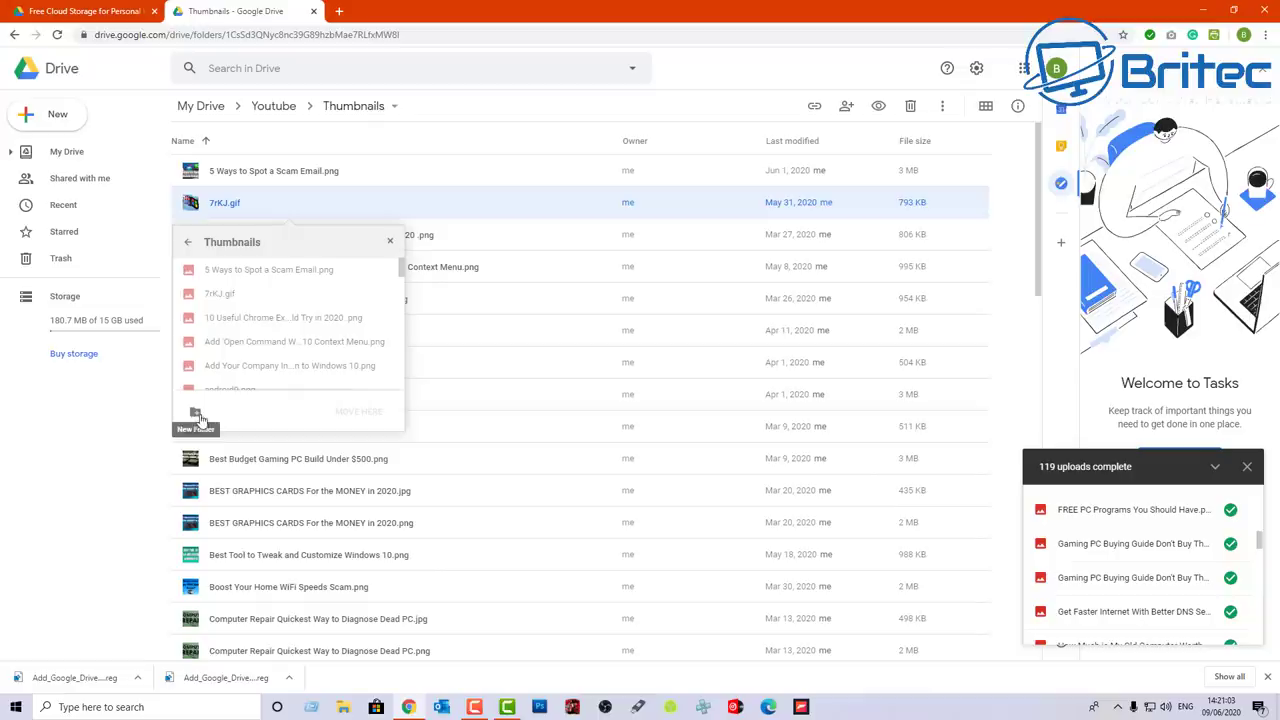
click(196, 413)
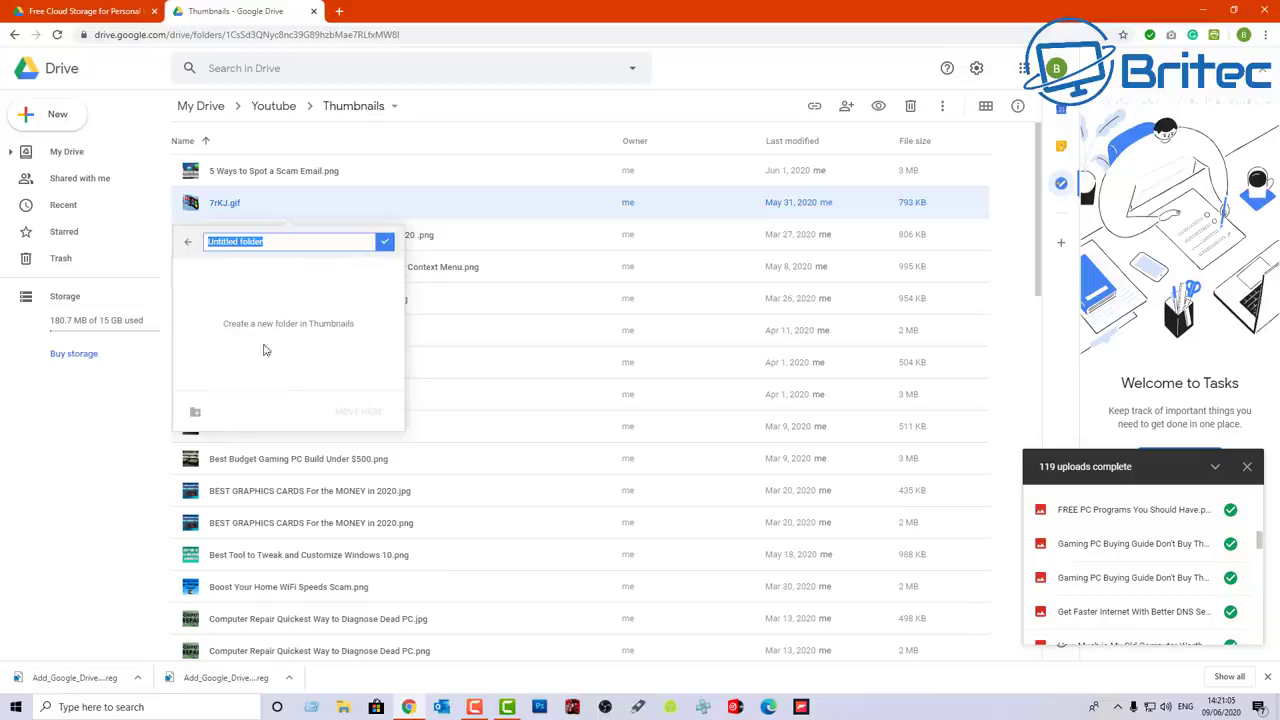
click(508, 481)
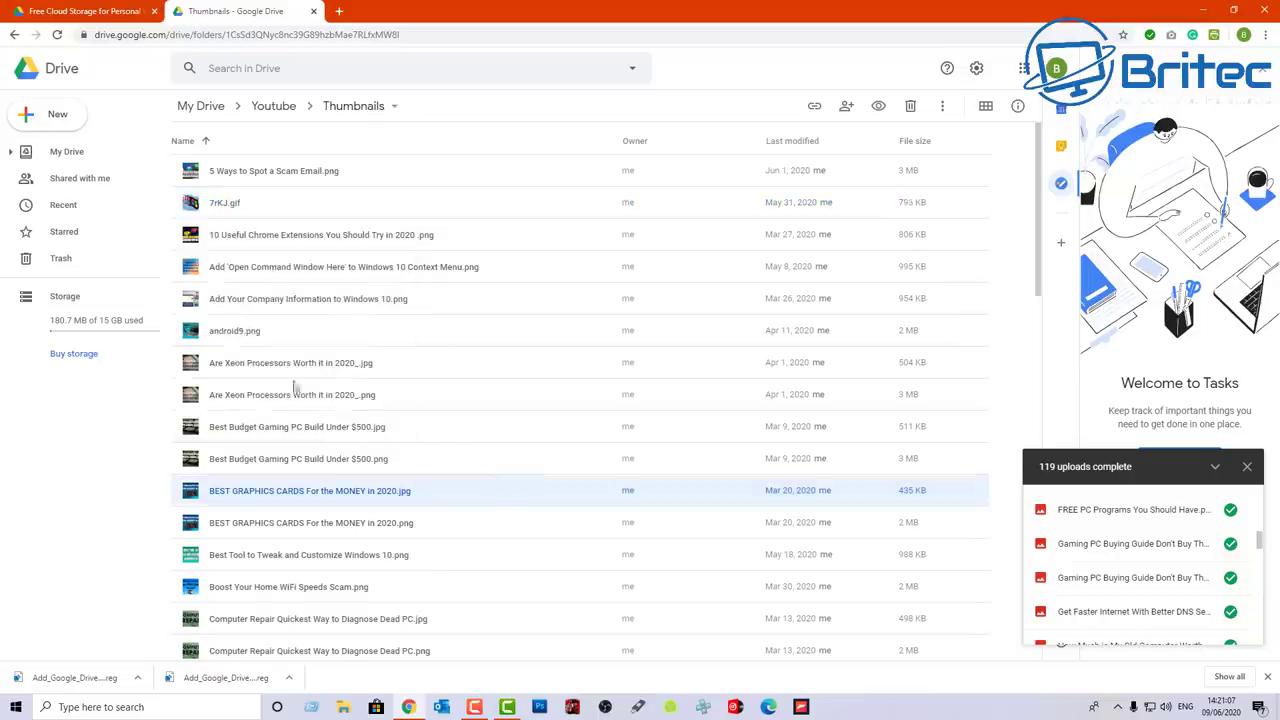
- Download 7rKJ.gif to the computer, then close a second context menu without choosing anything
right_click(217, 200)
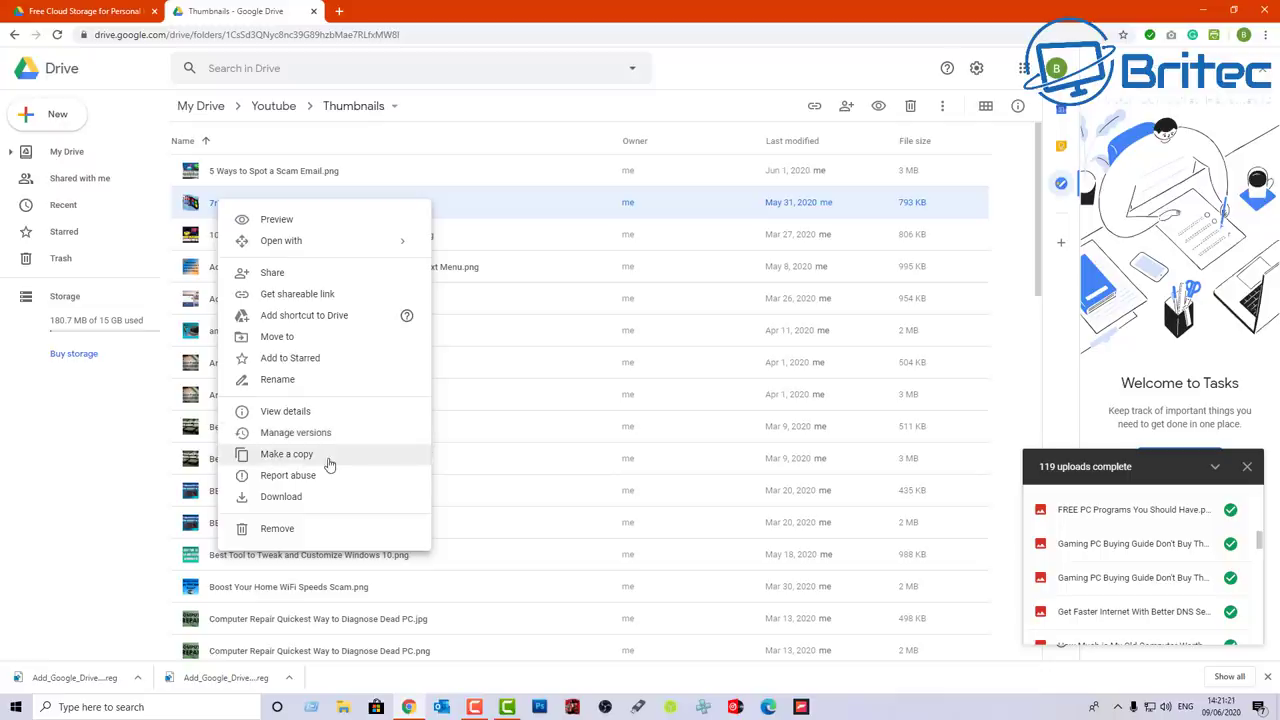
click(280, 497)
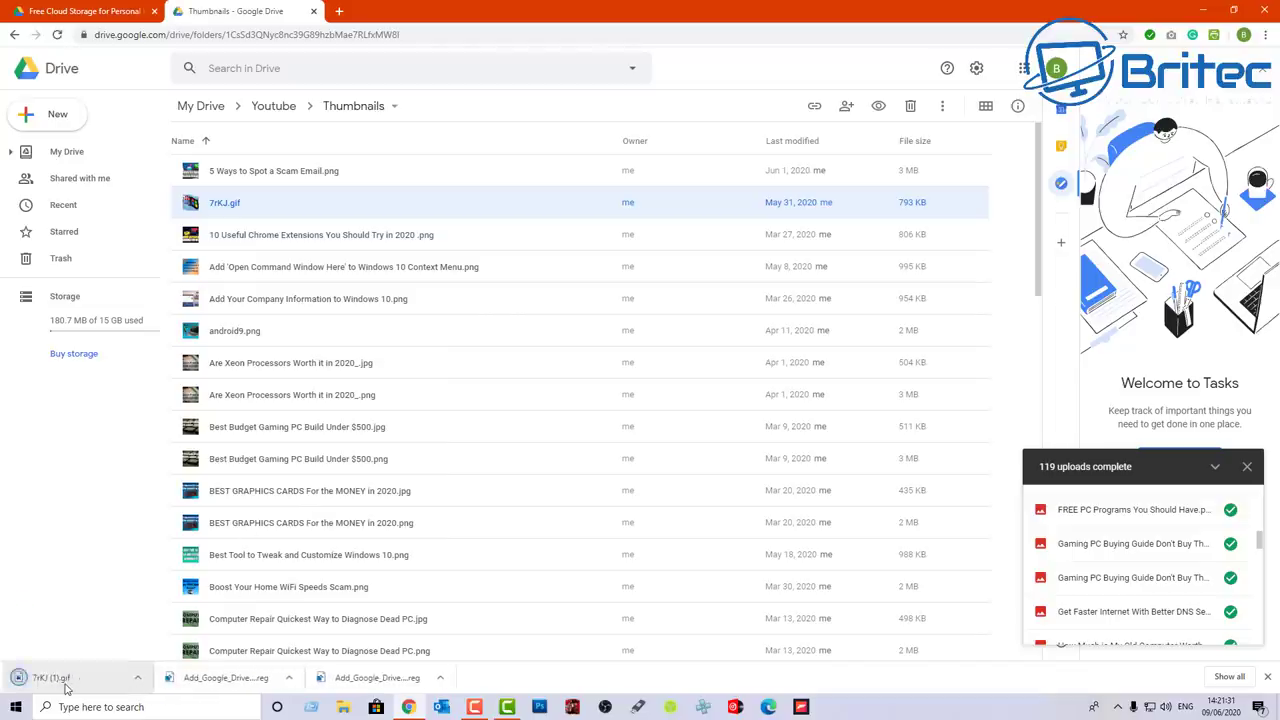
right_click(221, 204)
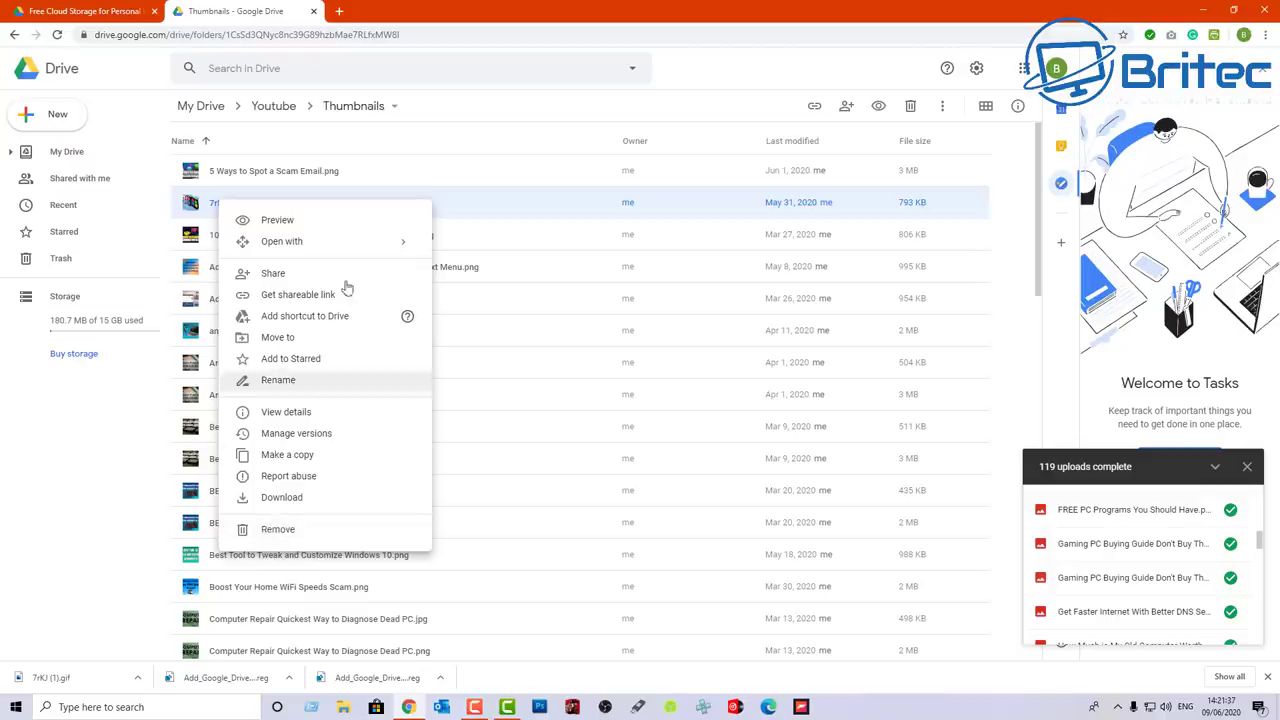
mouse_move(341, 243)
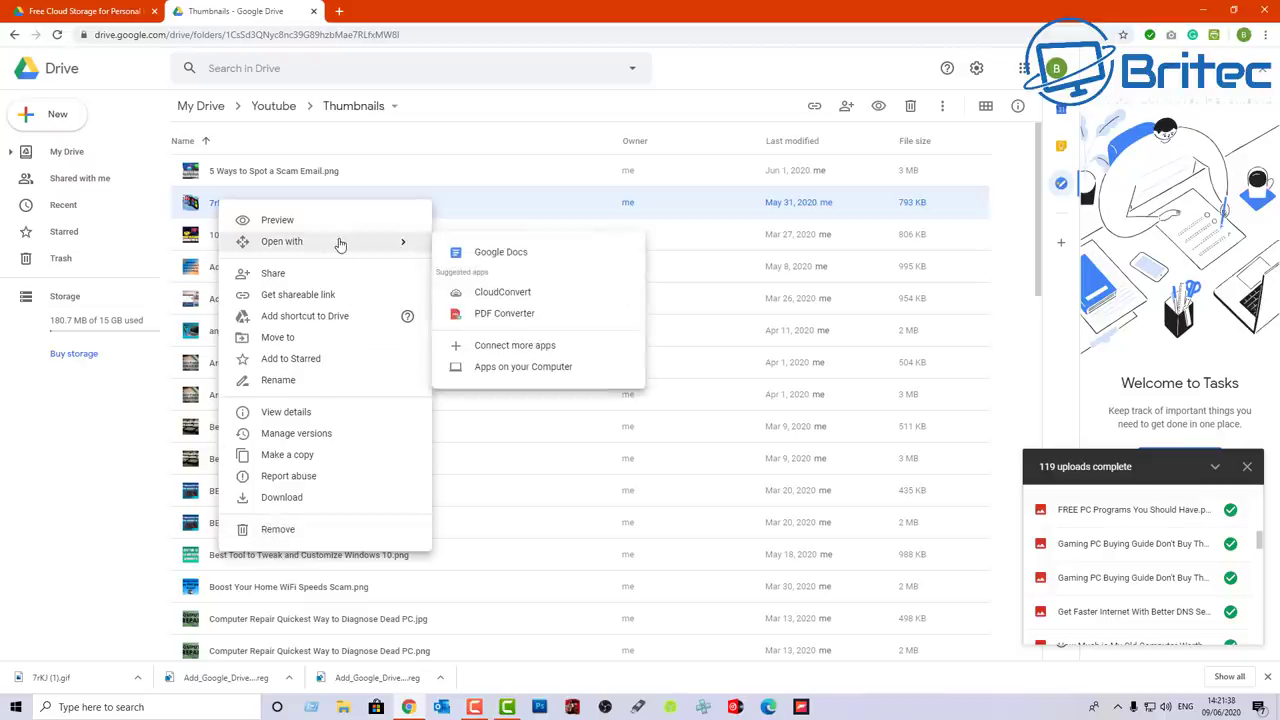
click(538, 201)
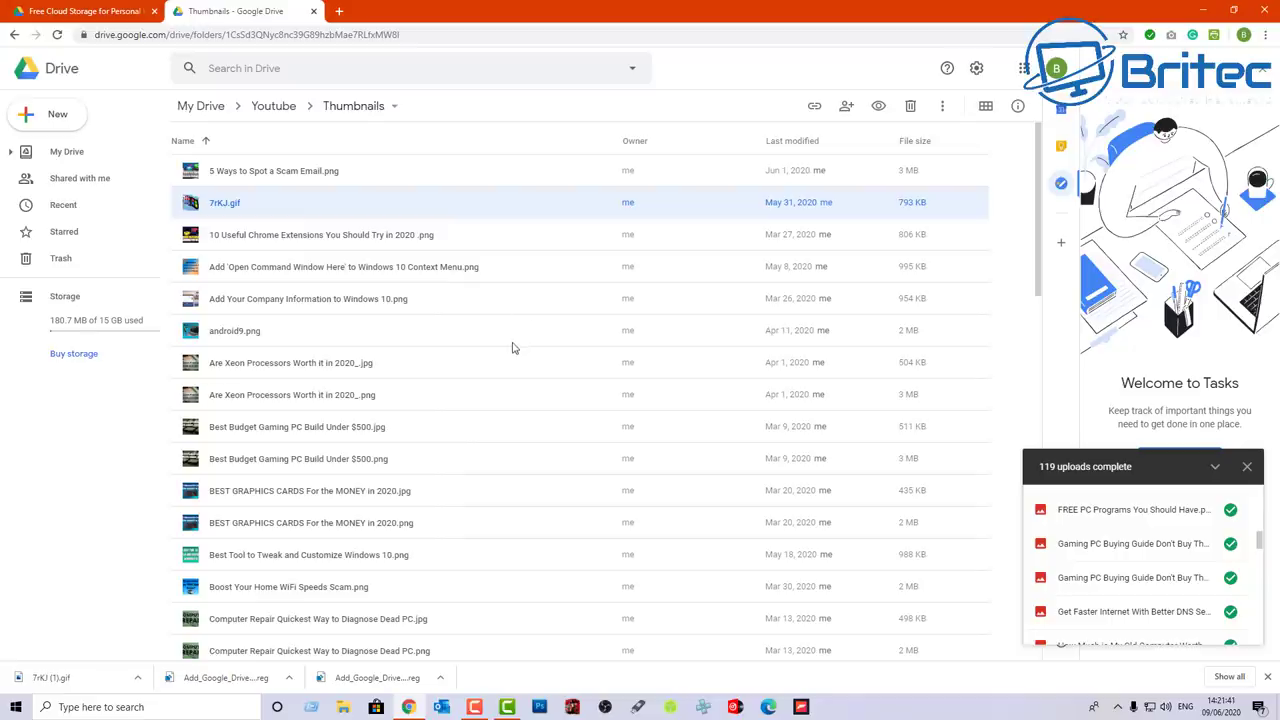
- Switch Thumbnails to grid and back to list view, and show the folder's Details panel
click(986, 106)
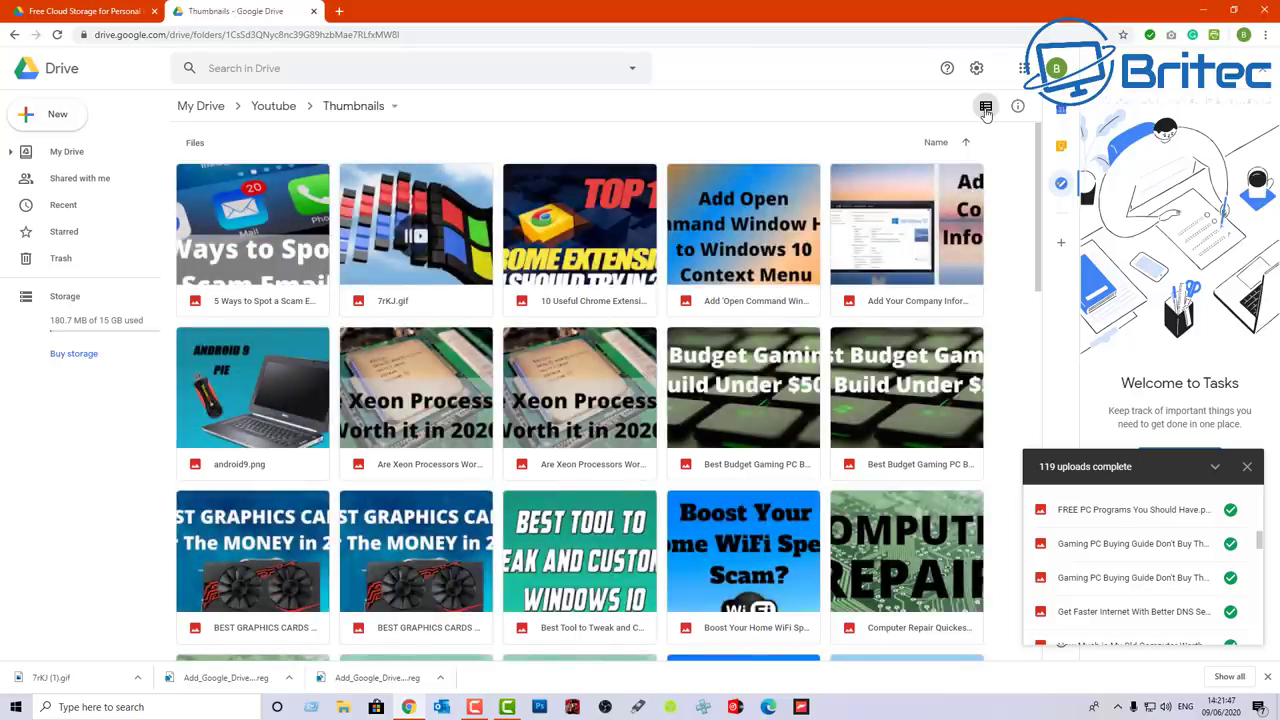
click(986, 107)
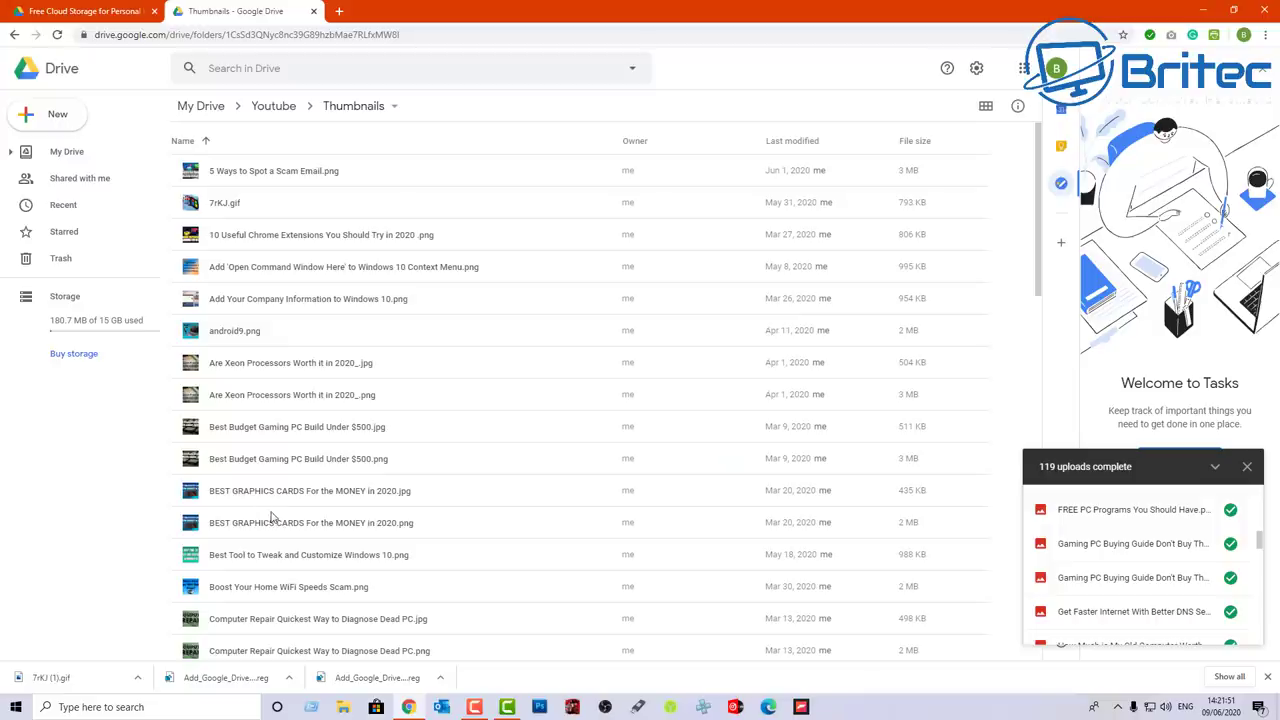
click(1017, 107)
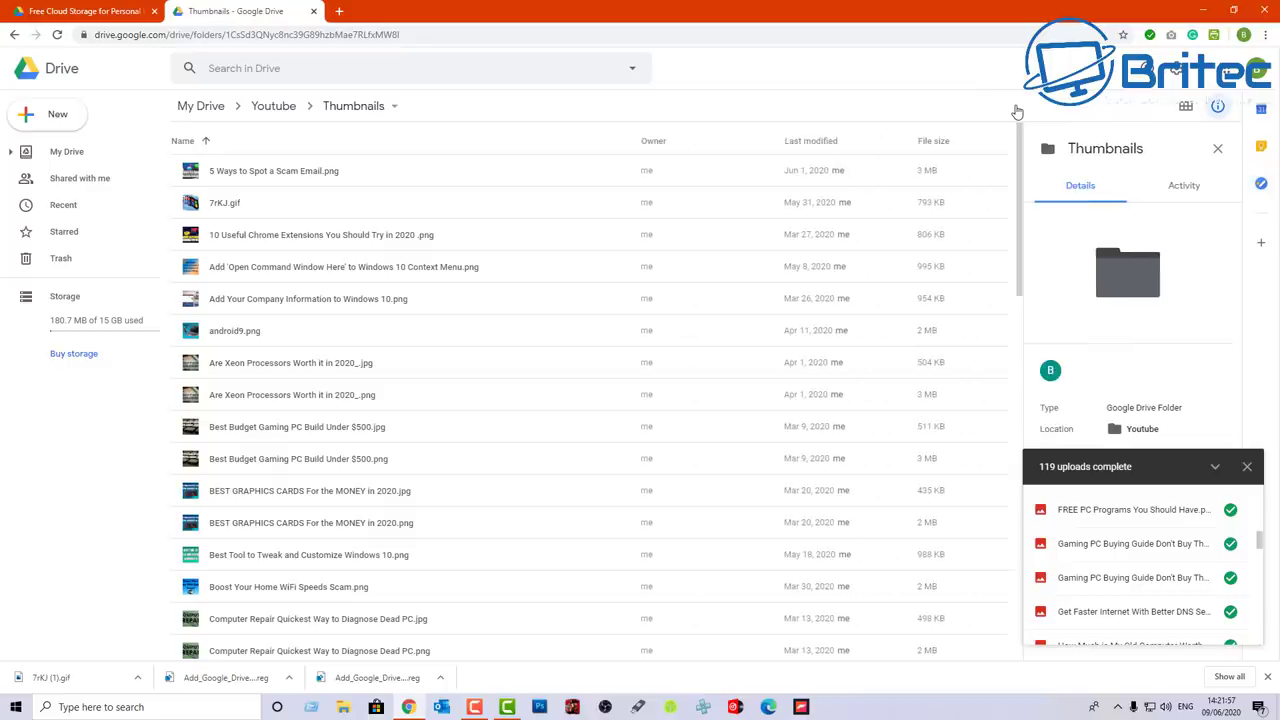
click(1219, 107)
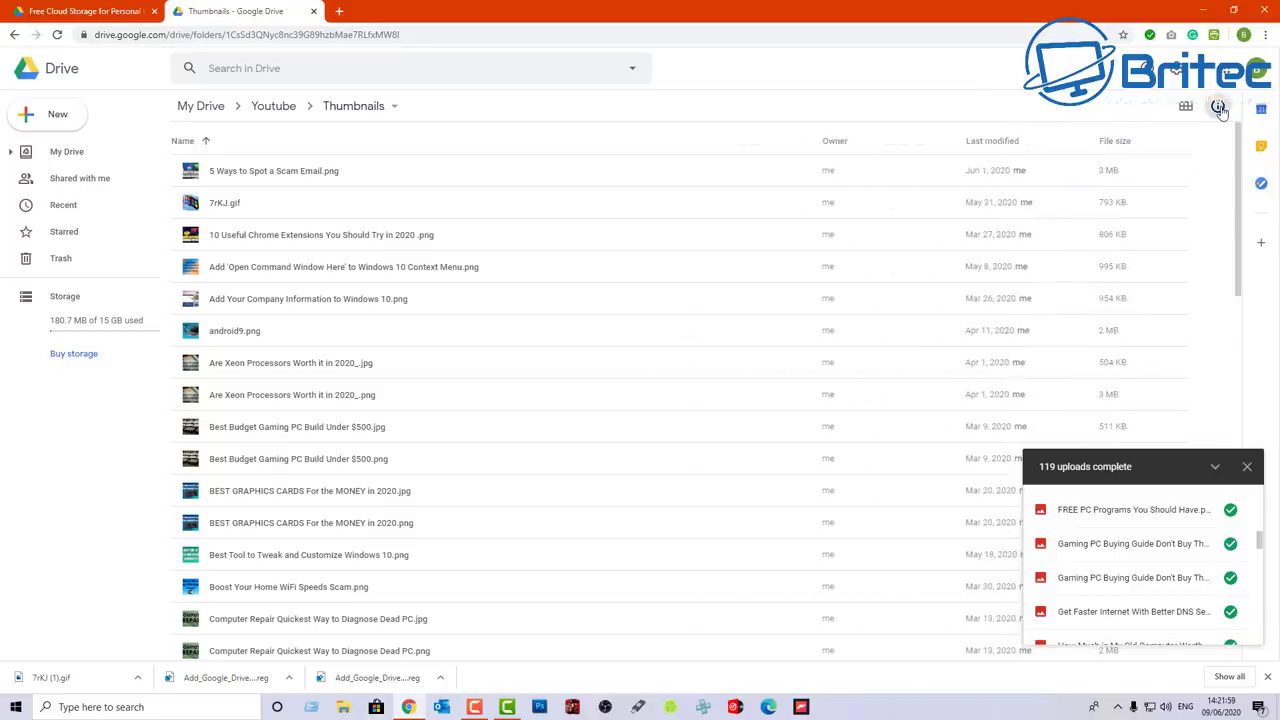
click(1219, 108)
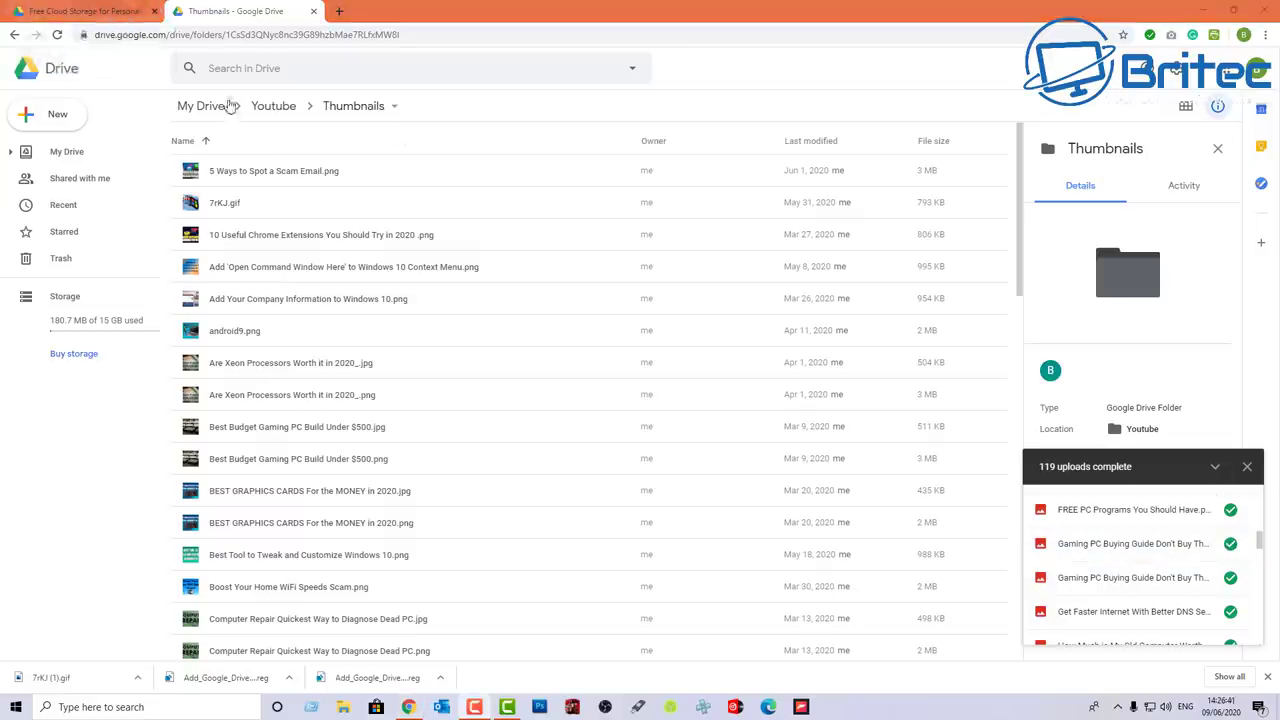
- From the google.com/drive page footer, open the Drive for Mac/PC download page
click(85, 11)
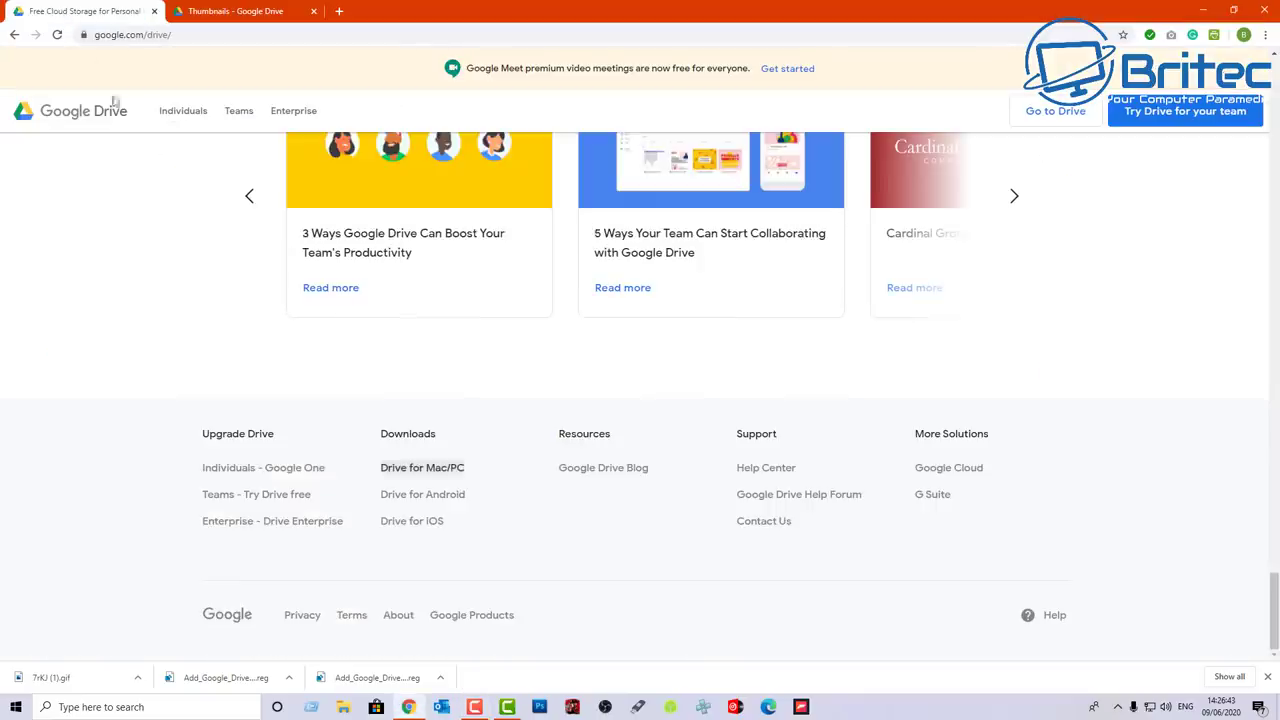
scroll(149, 271, up, 10)
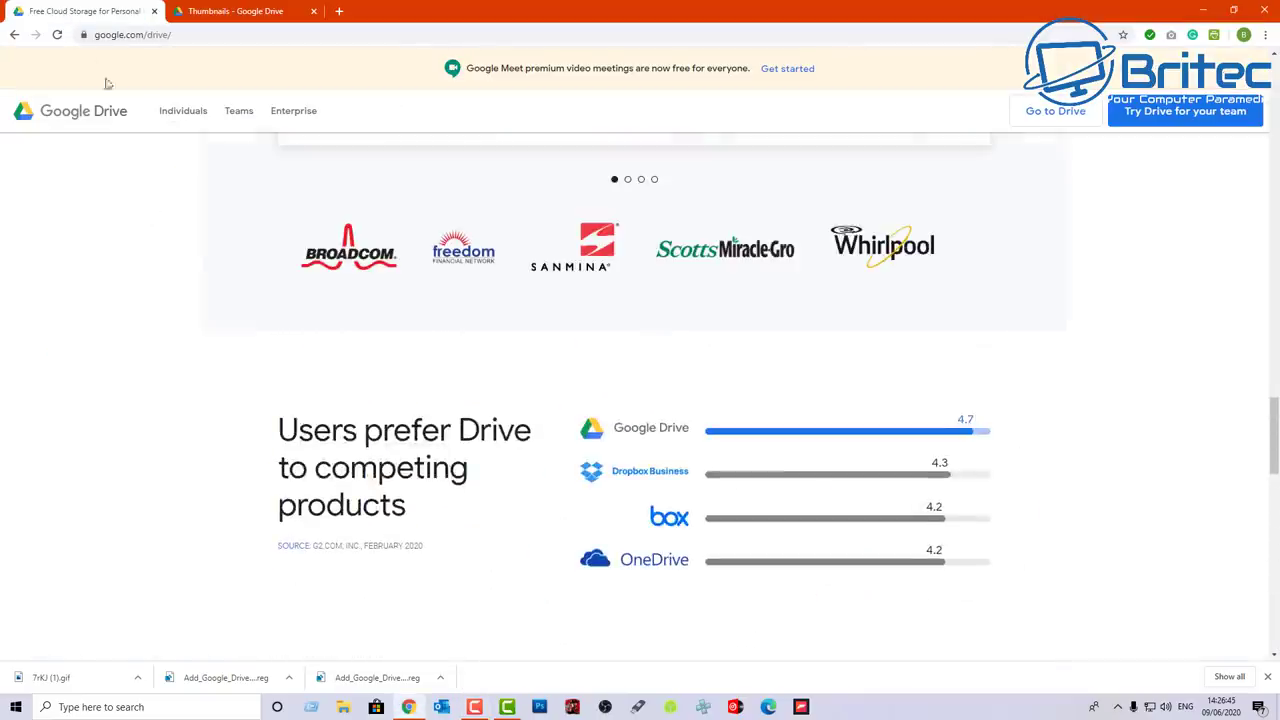
scroll(1268, 336, up, 4)
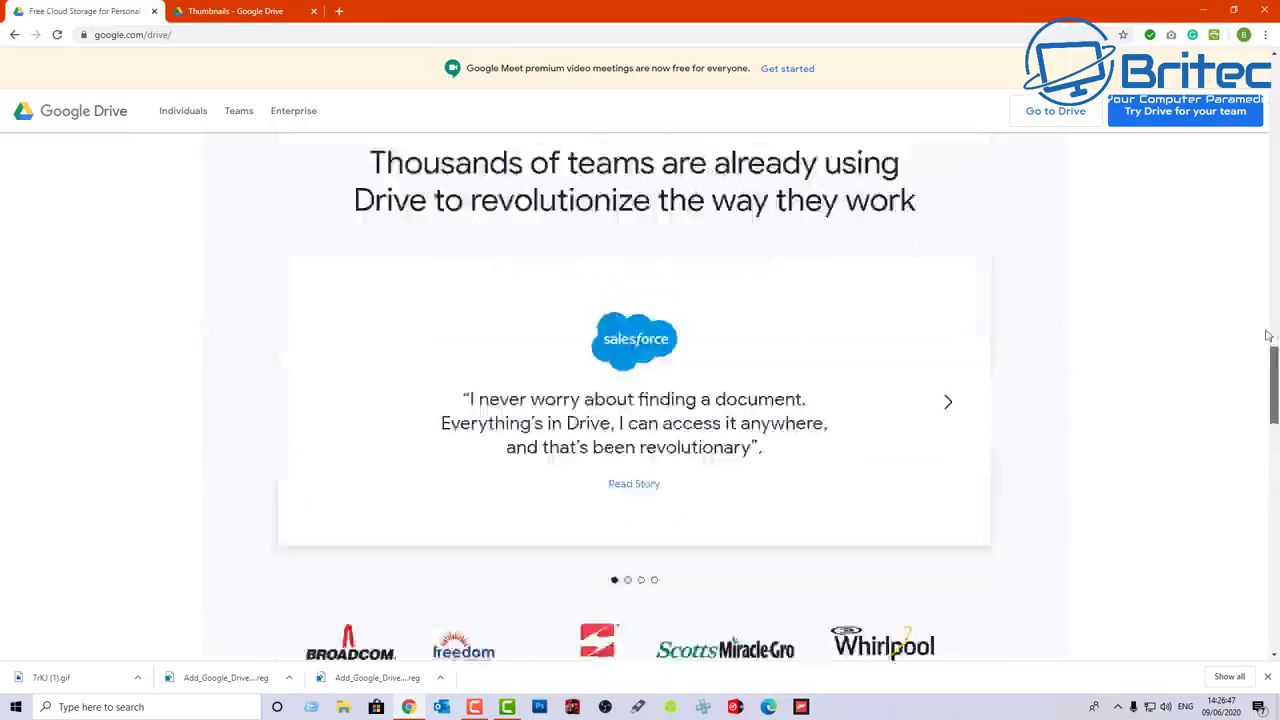
scroll(1268, 336, up, 8)
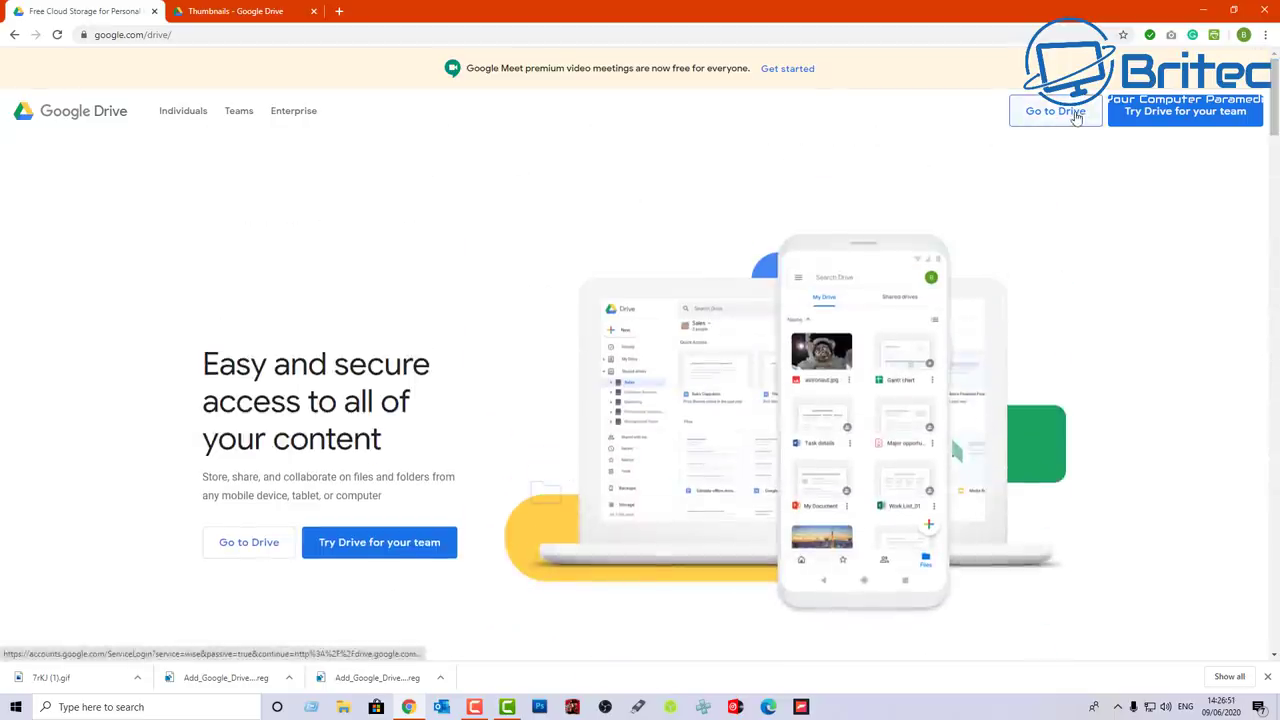
scroll(420, 480, down, 15)
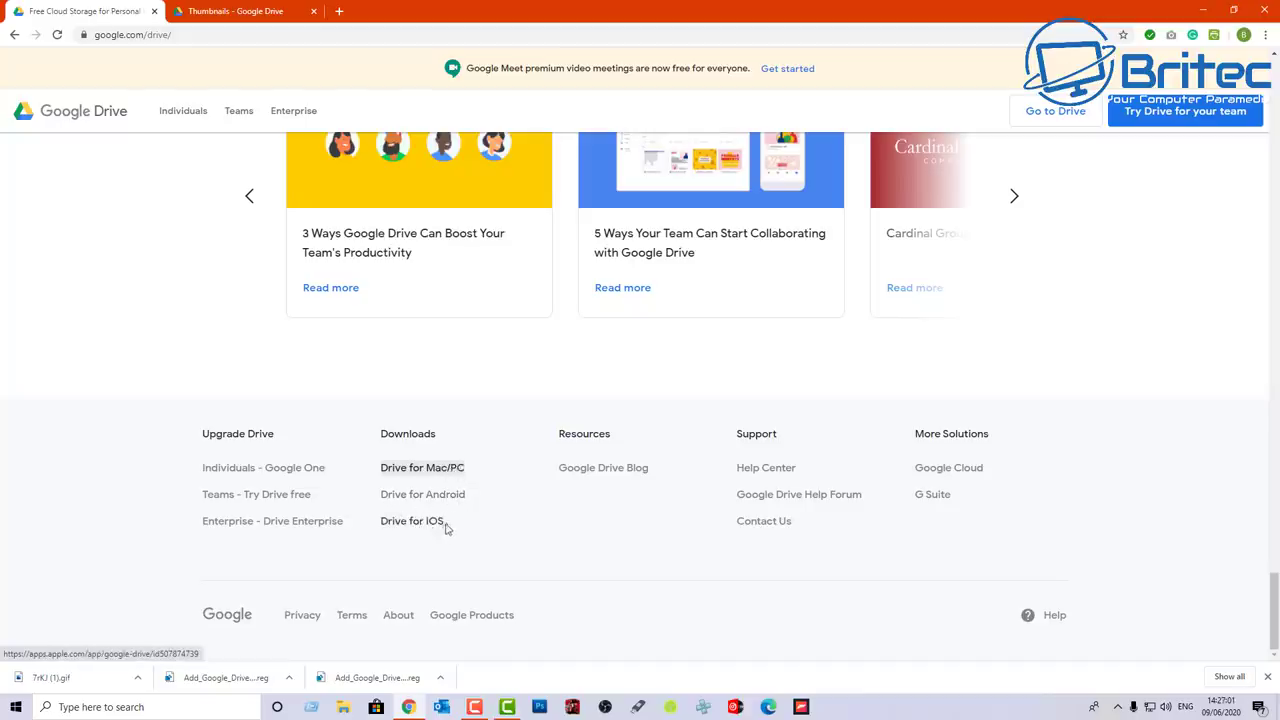
click(417, 470)
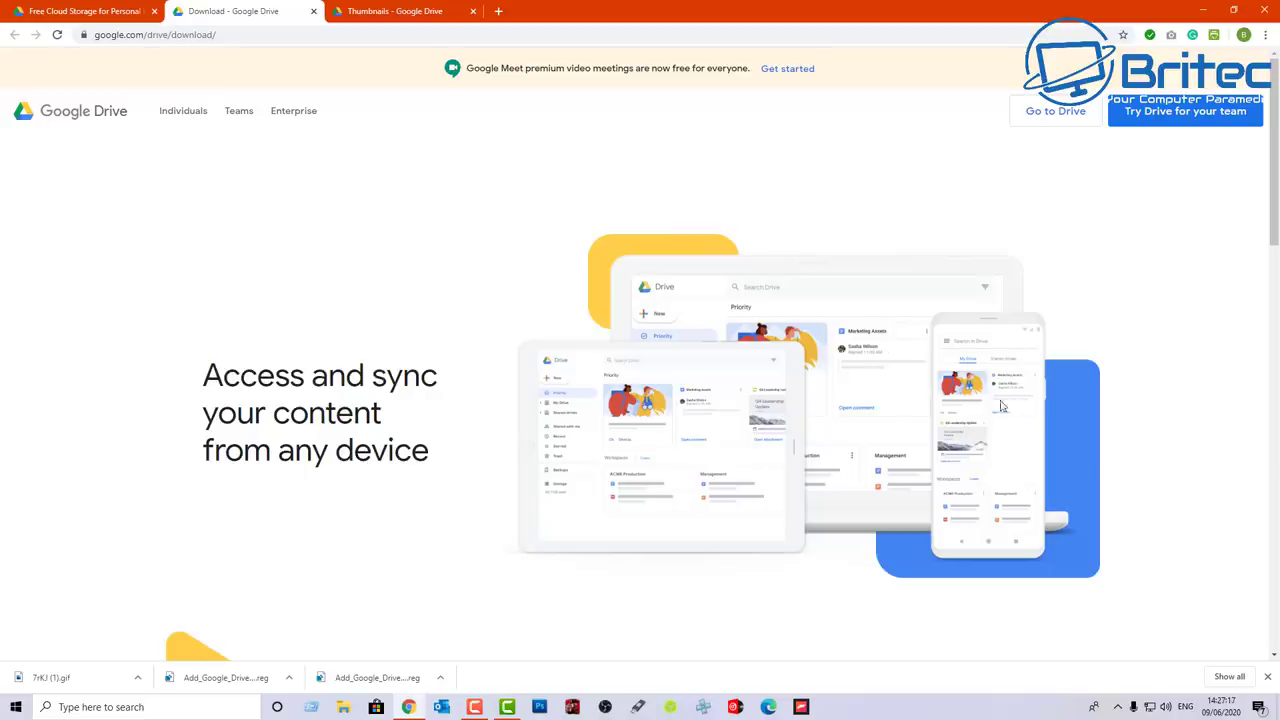
- Download the Backup and Sync for individuals installer, agreeing to the terms
scroll(1268, 220, down, 4)
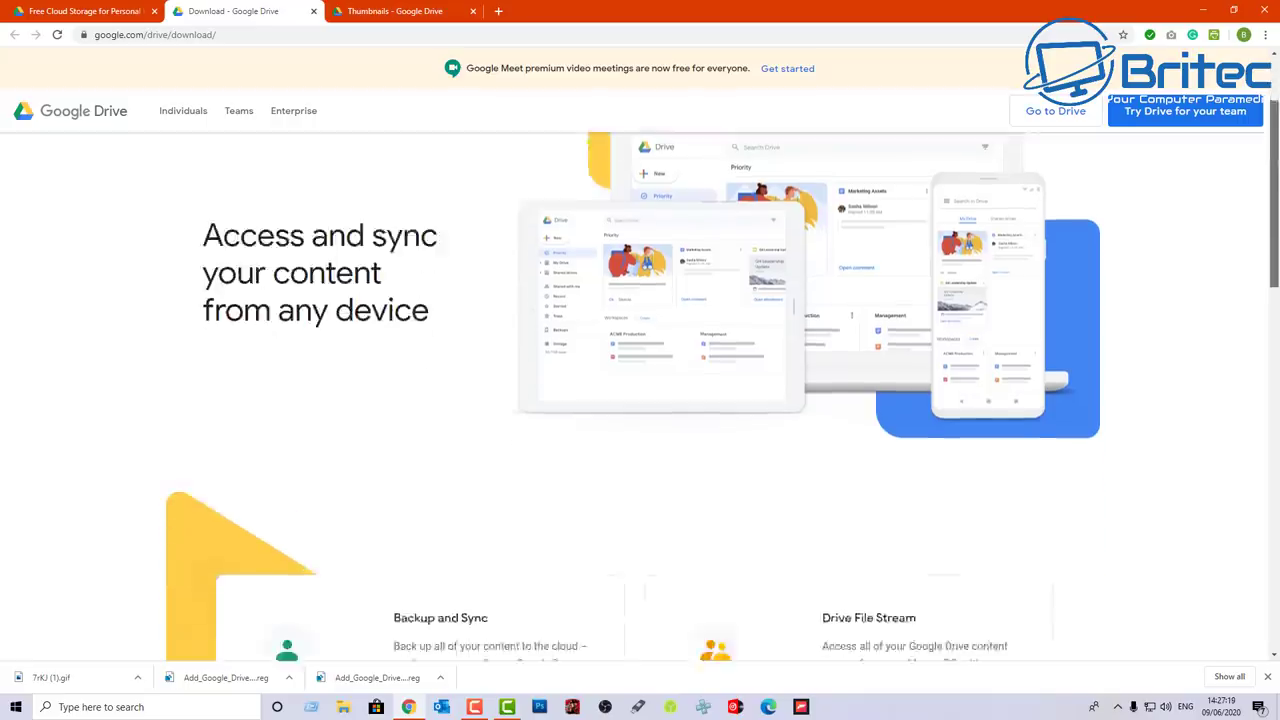
scroll(640, 400, down, 1)
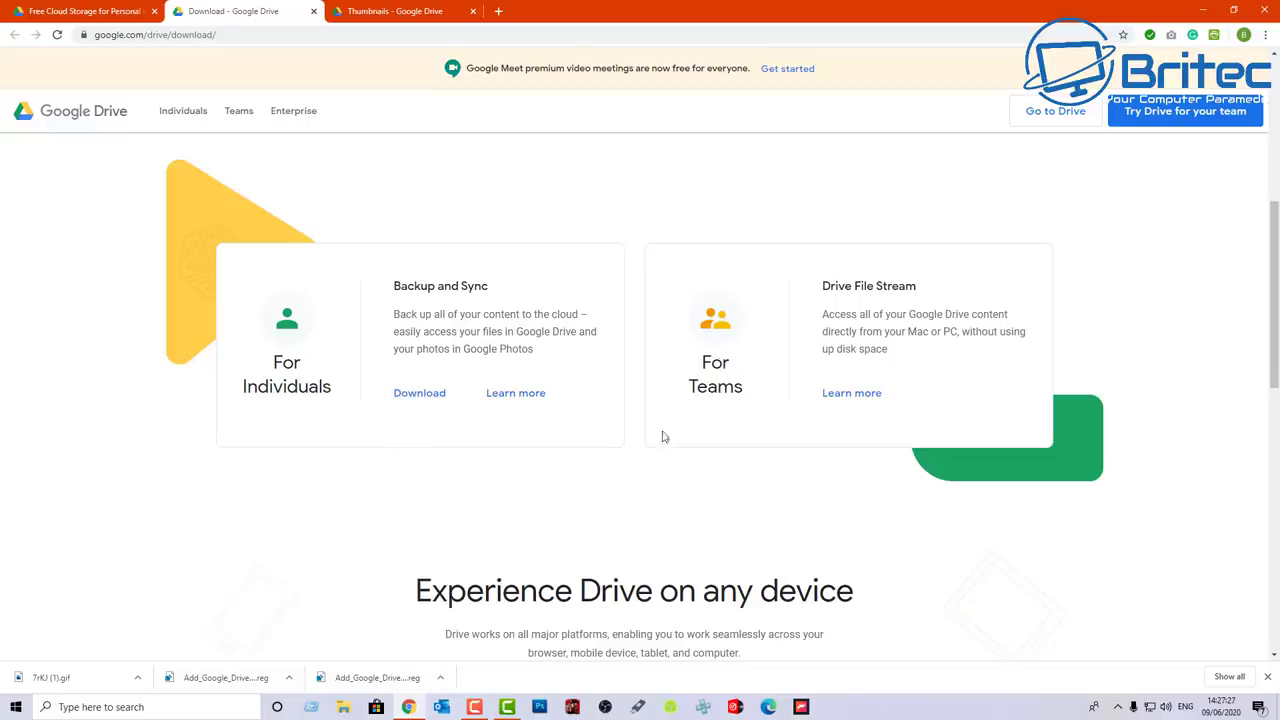
scroll(660, 440, down, 3)
scroll(657, 446, down, 2)
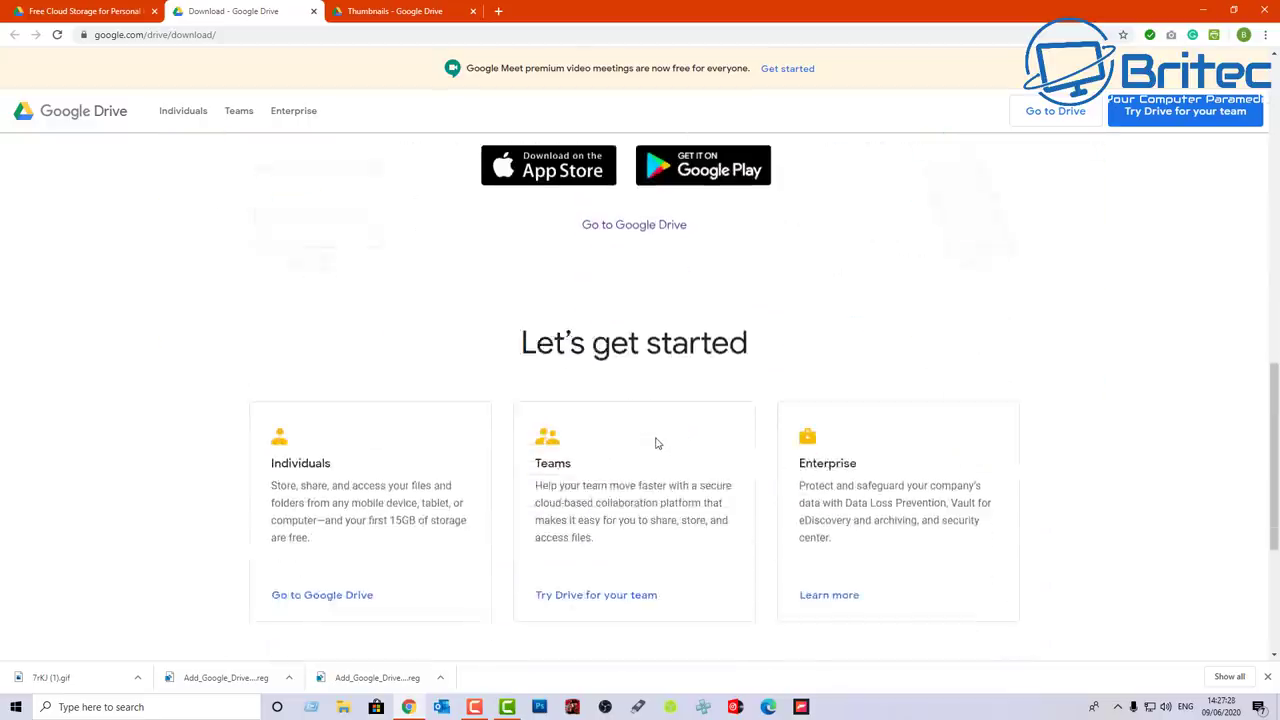
scroll(652, 443, up, 7)
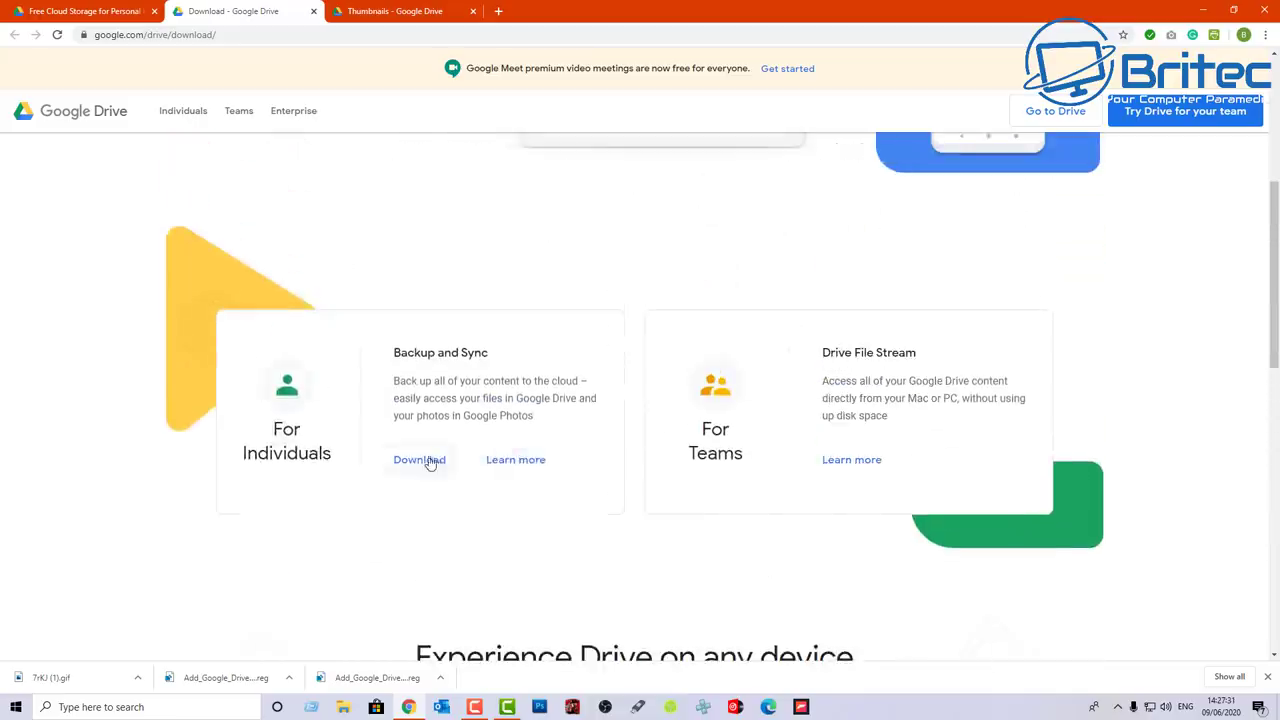
click(430, 462)
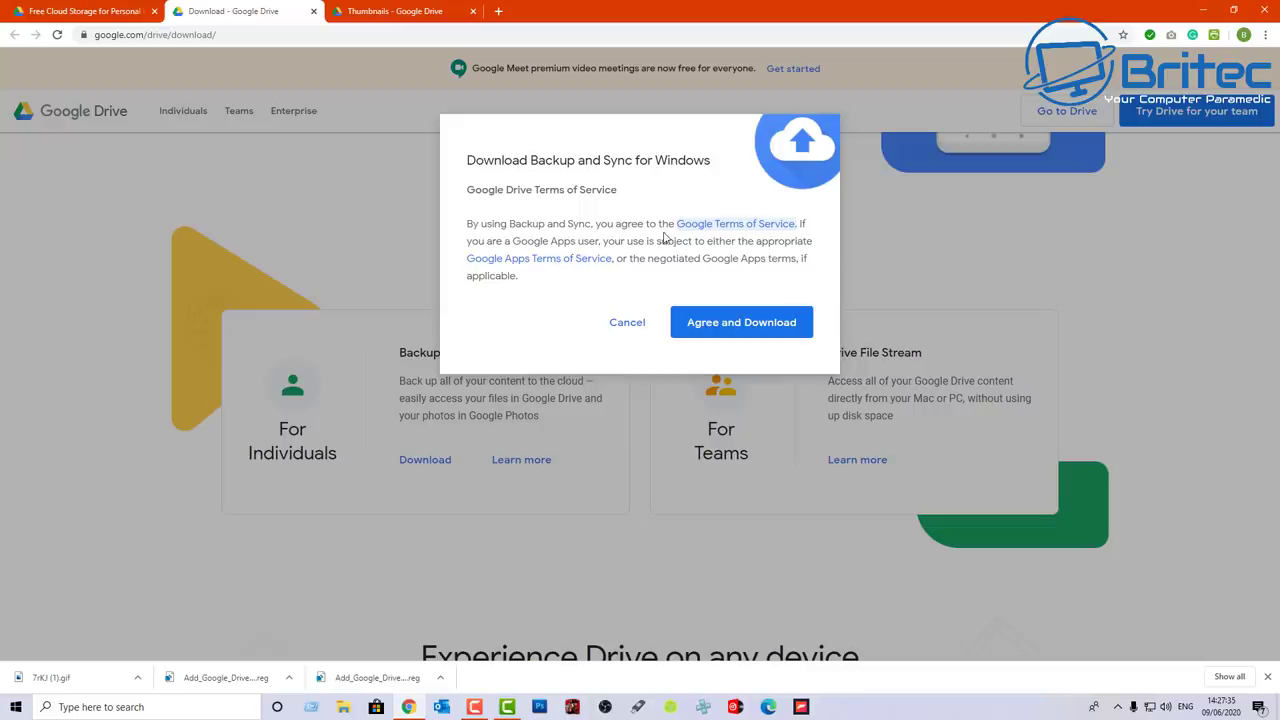
click(714, 322)
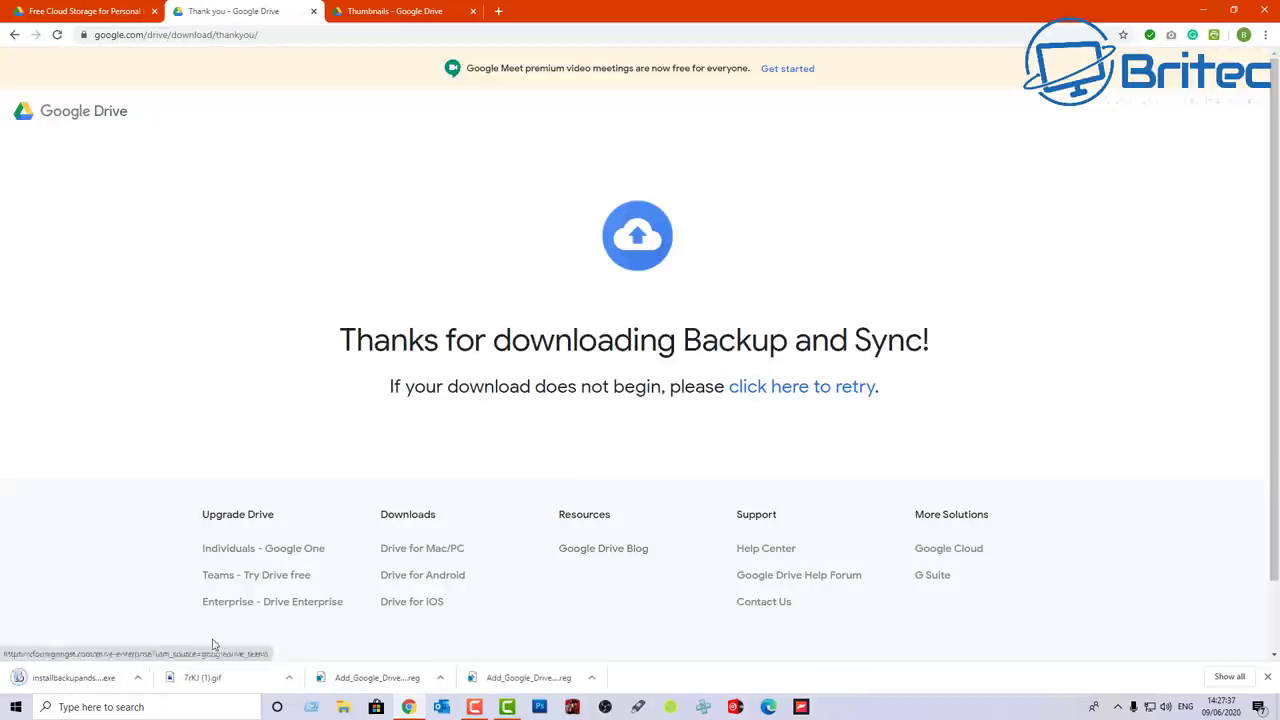
- Run installbackupandsync.exe and start setup to reach the Google sign-in step
click(65, 684)
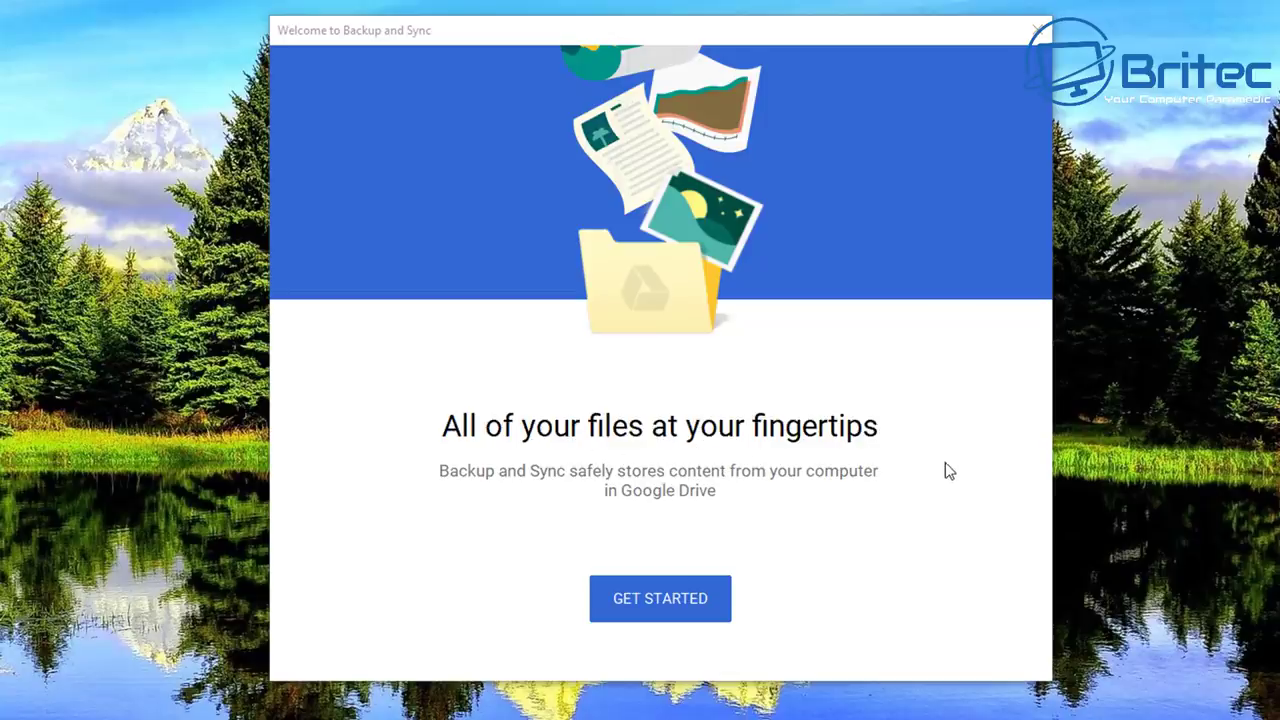
click(681, 608)
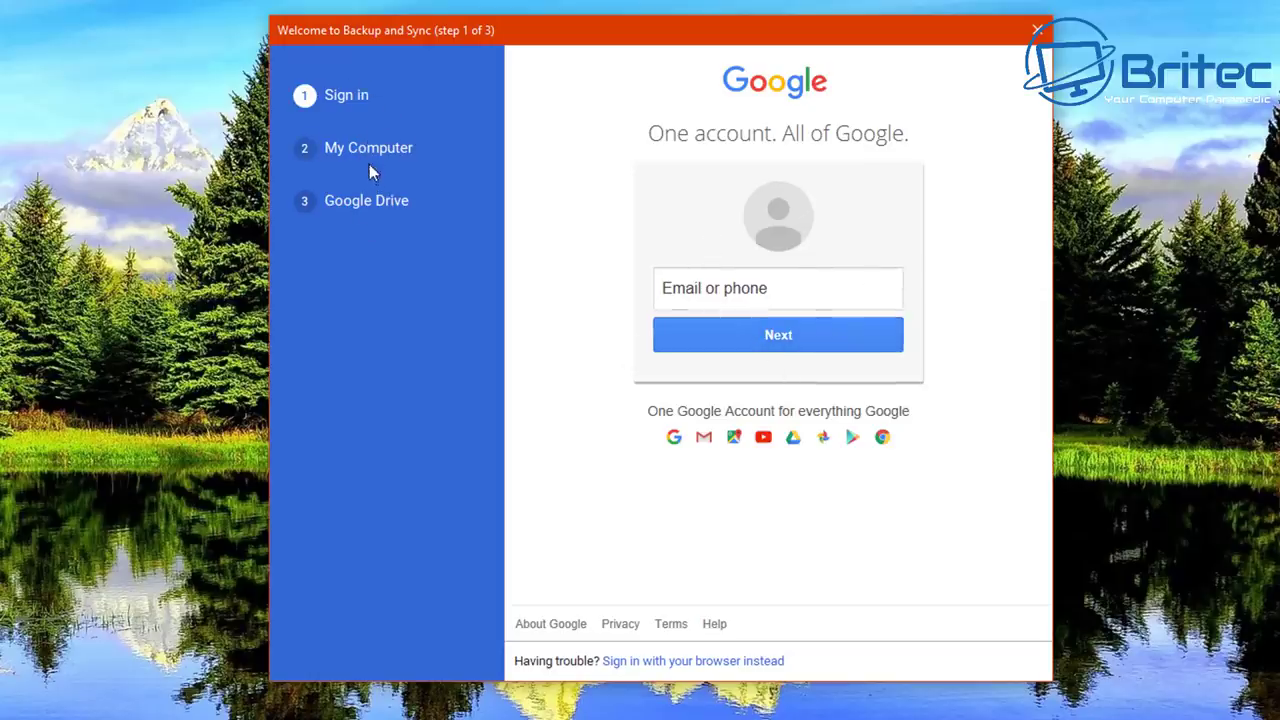
- Focus the Email or phone field to begin signing in to the Google account
click(812, 296)
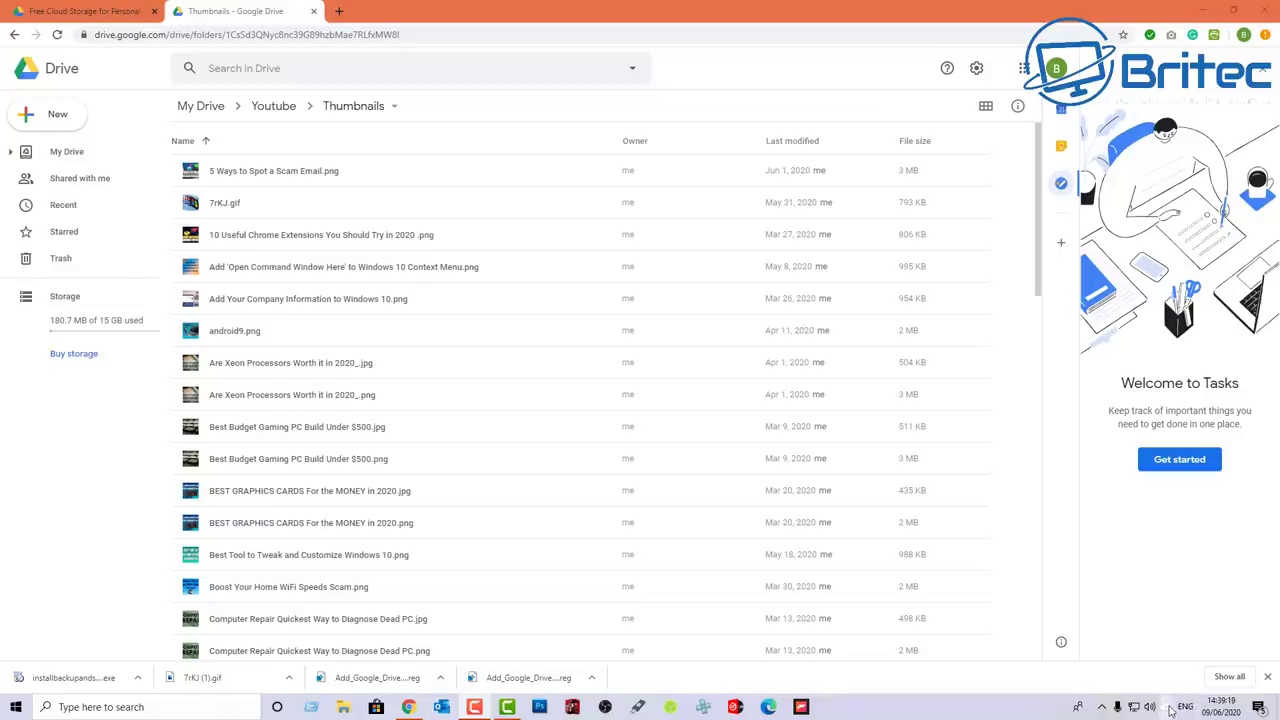
- Check Backup and Sync's recently synced files and its settings menu from the tray
click(1167, 707)
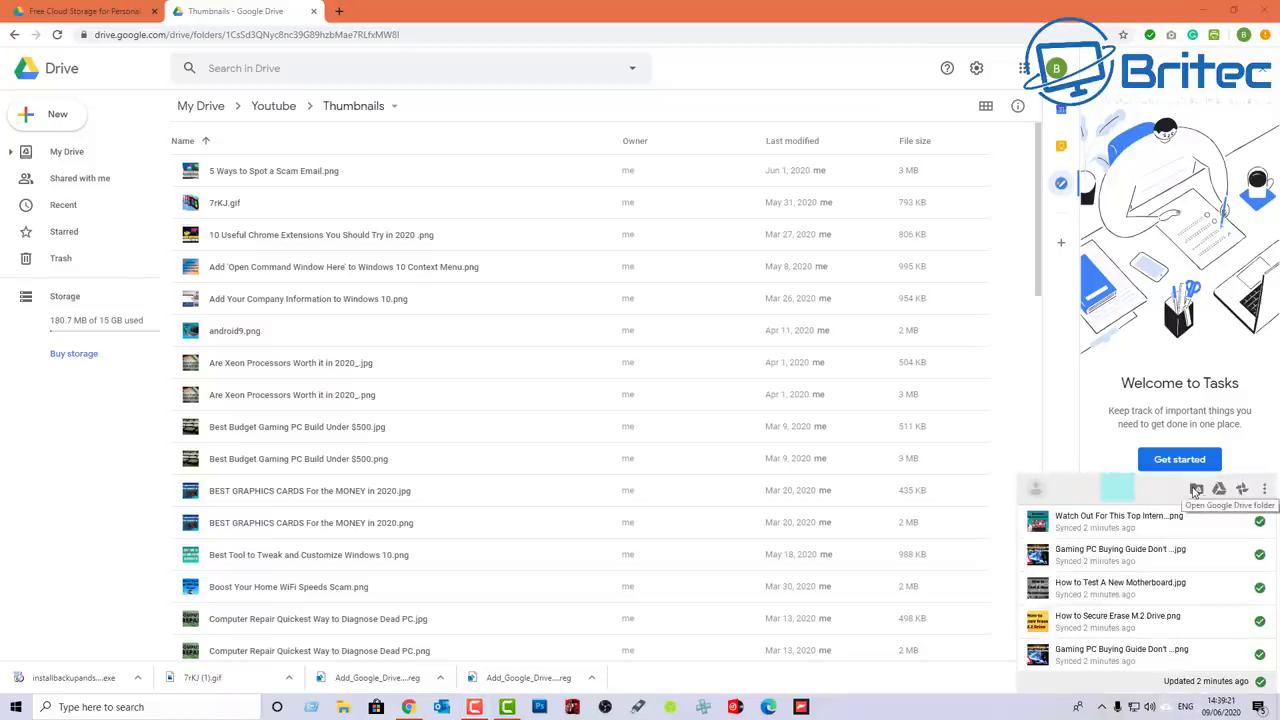
click(1264, 488)
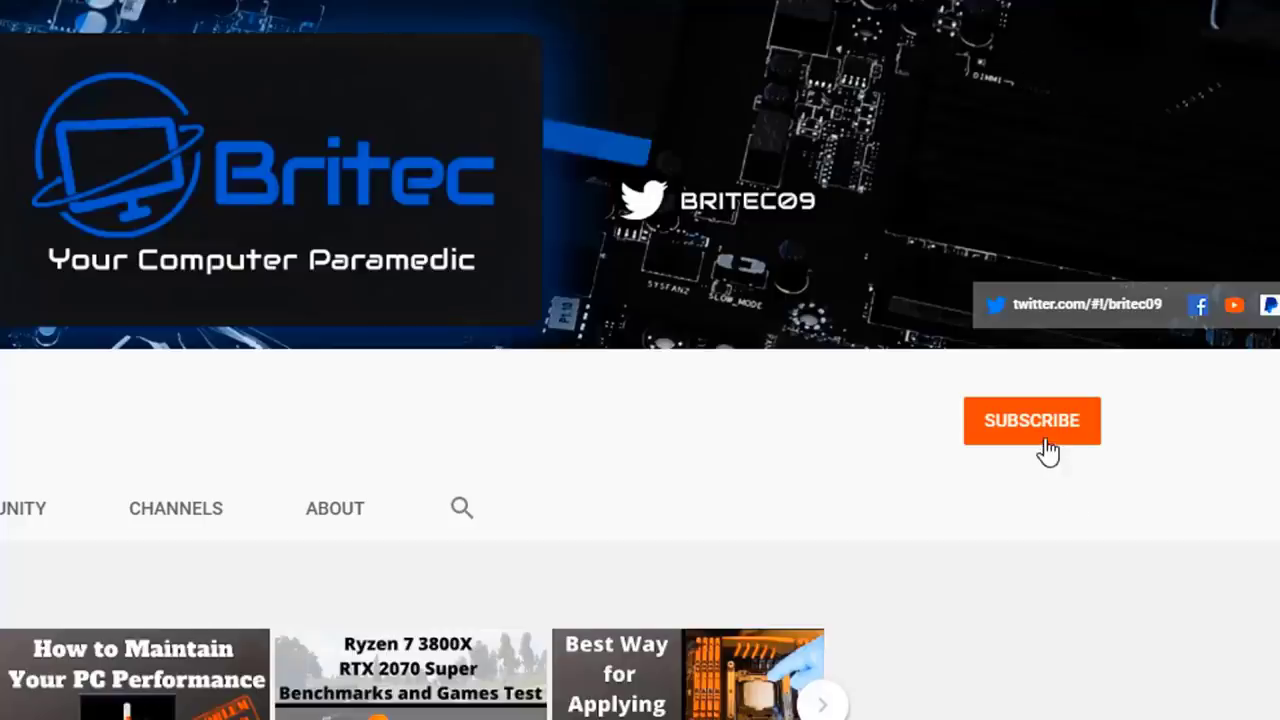
- Subscribe to the Britec channel with notifications set to All
click(1046, 452)
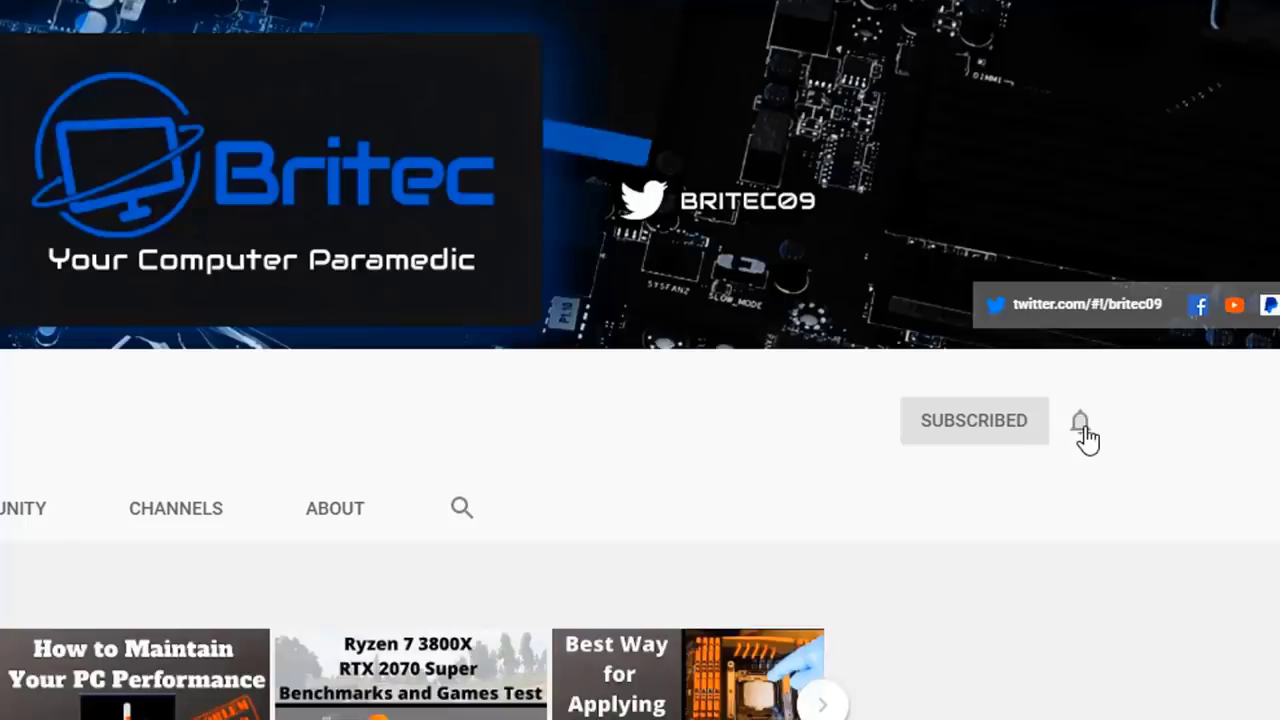
click(1081, 424)
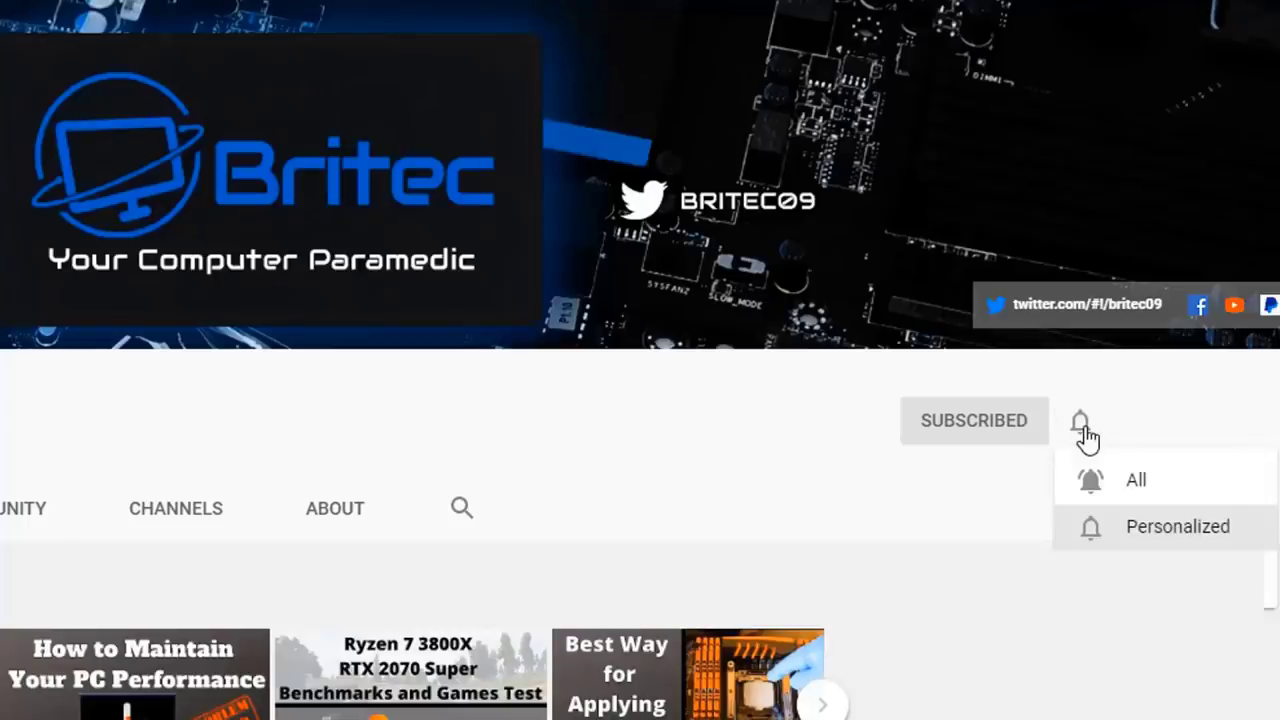
click(1115, 484)
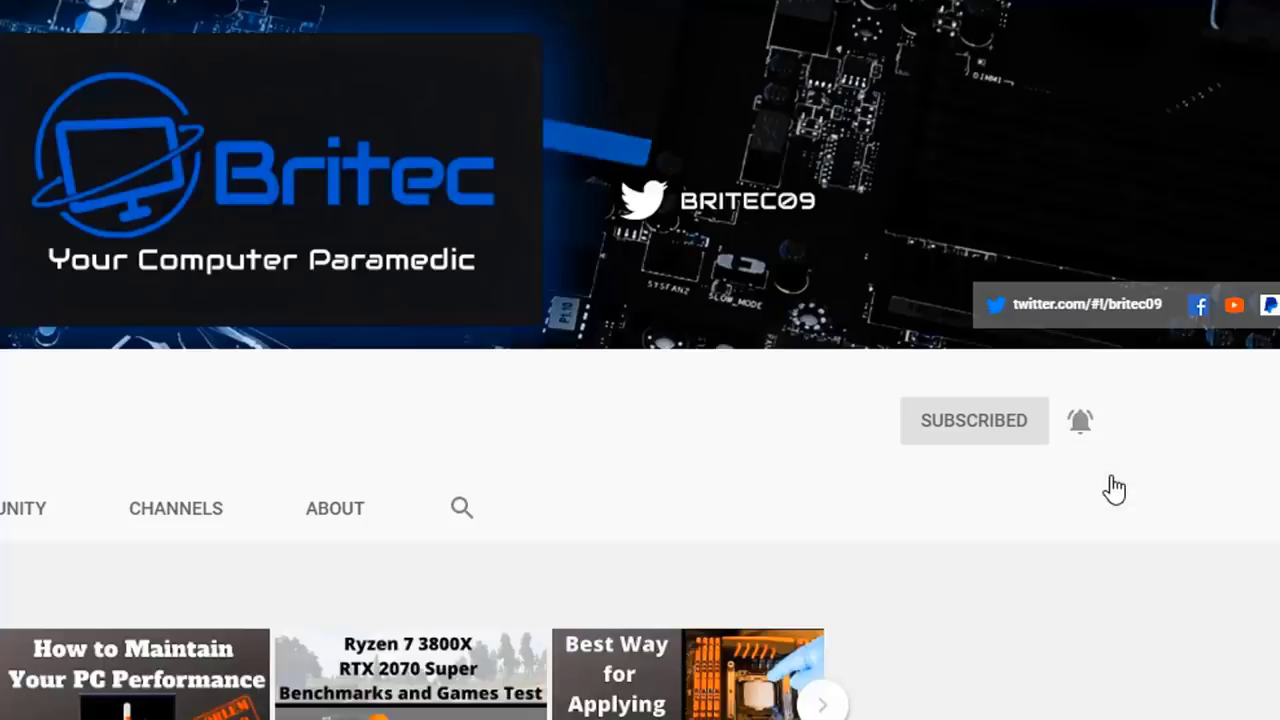